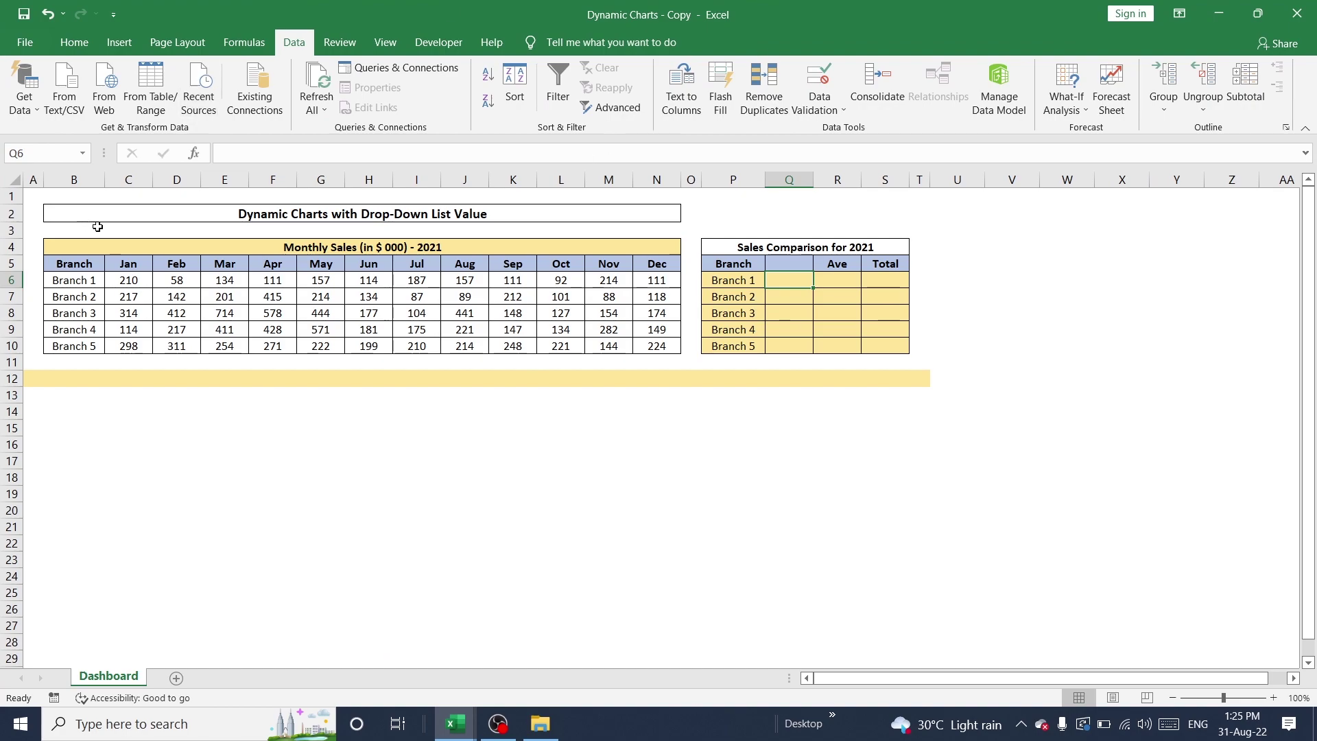
Select the monthly sales figures, then the Sales Comparison table, to review the data.
click(119, 263)
drag(119, 264, 653, 346)
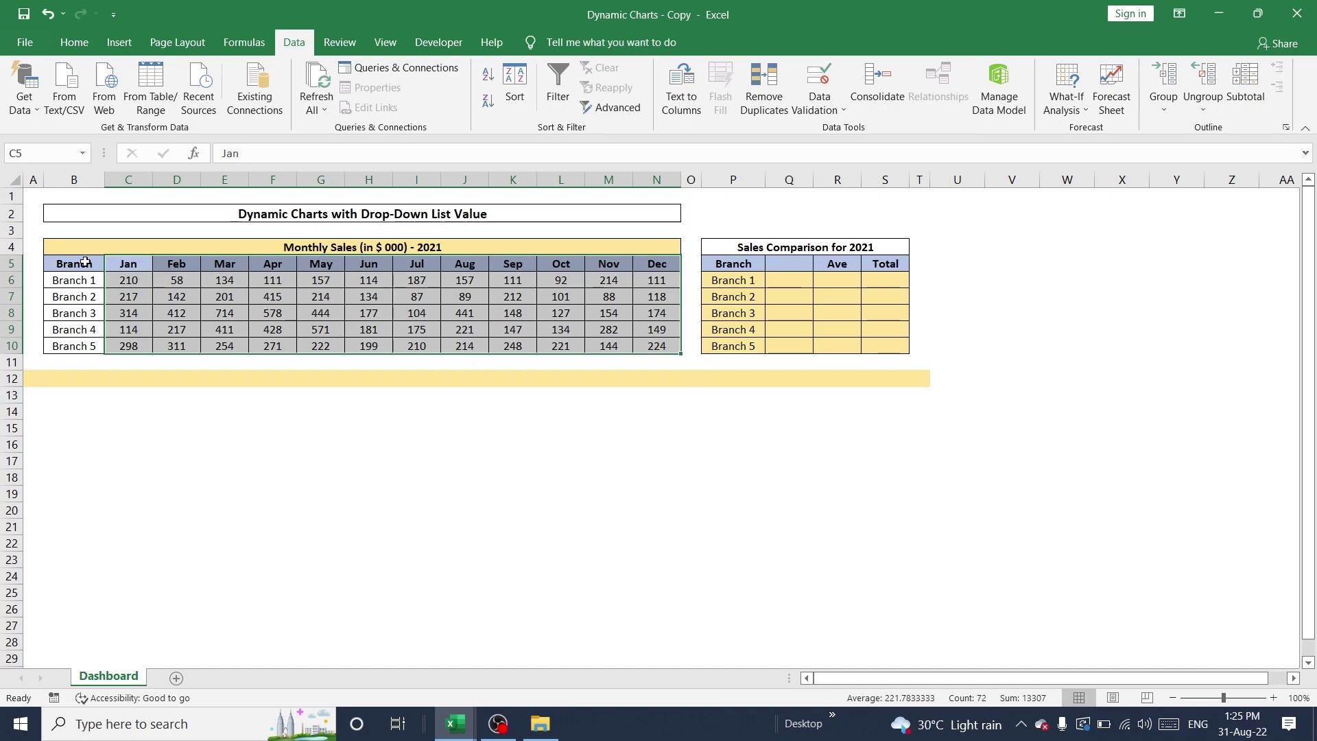
click(63, 280)
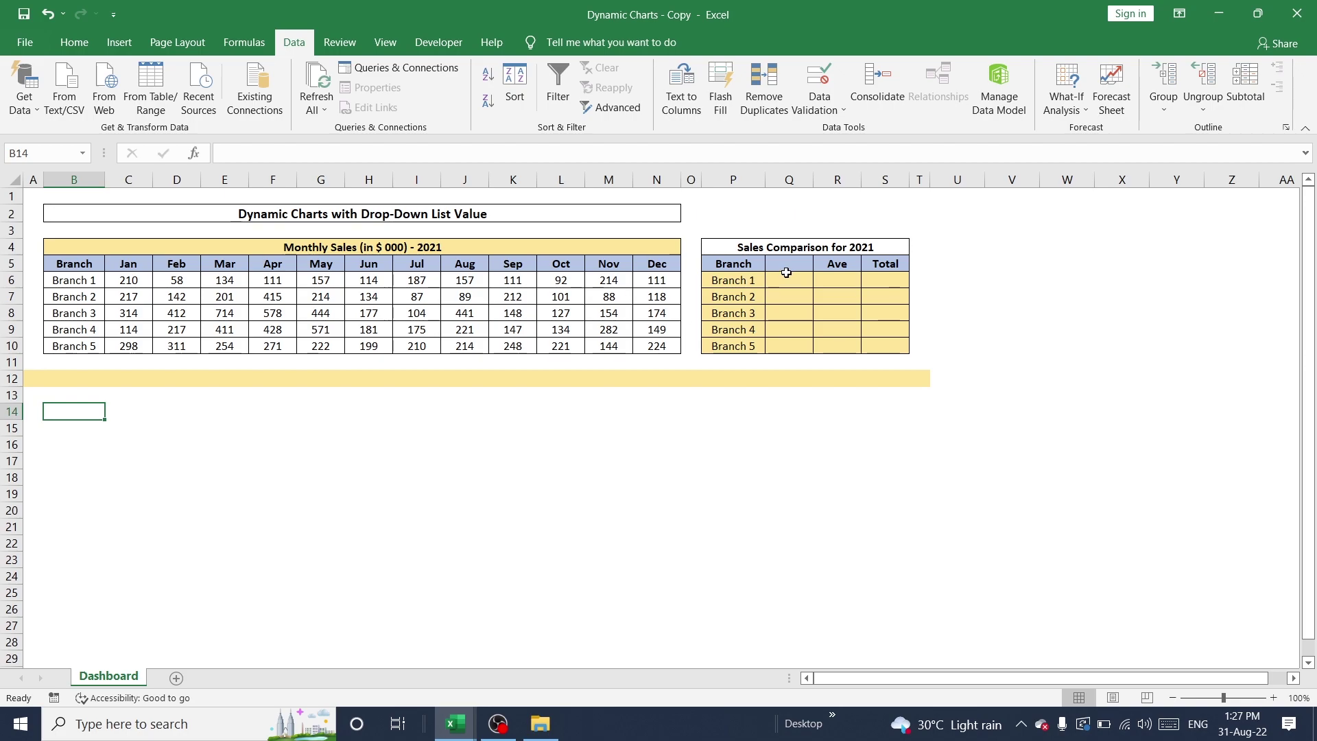
click(755, 277)
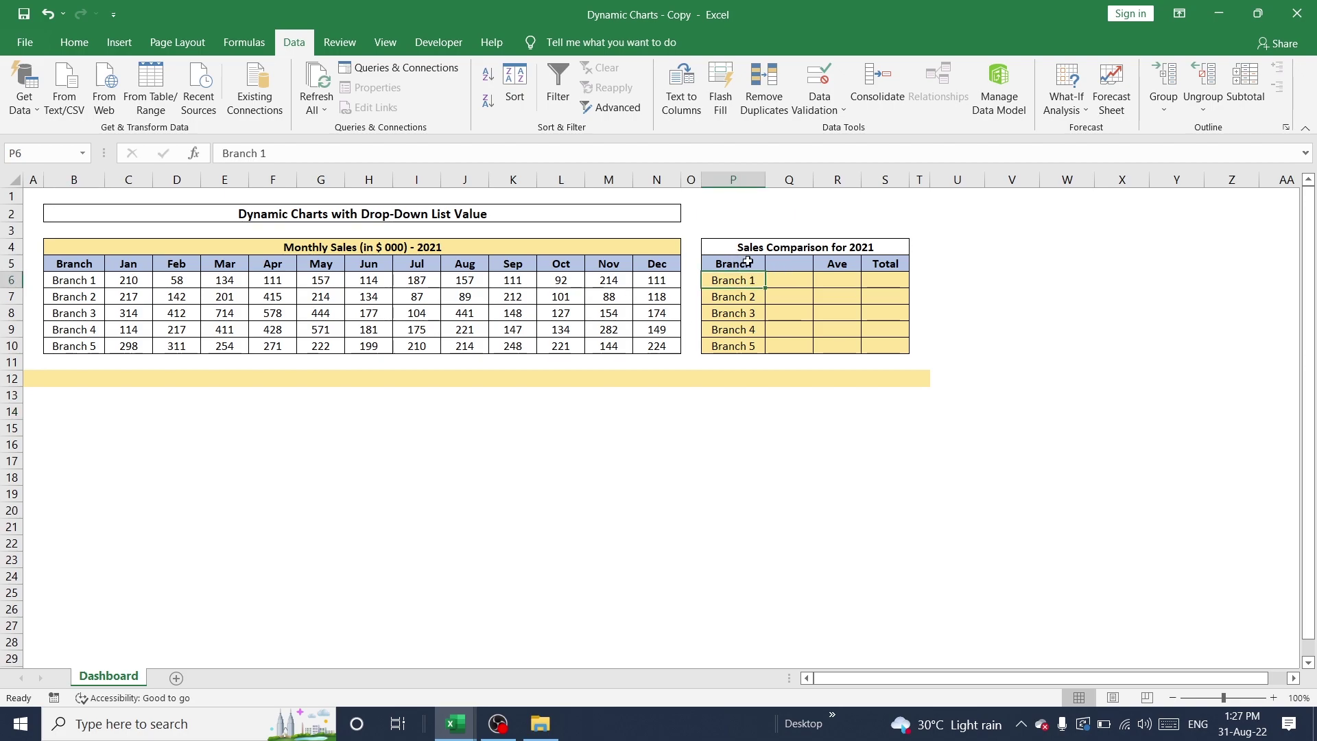
drag(736, 263, 889, 336)
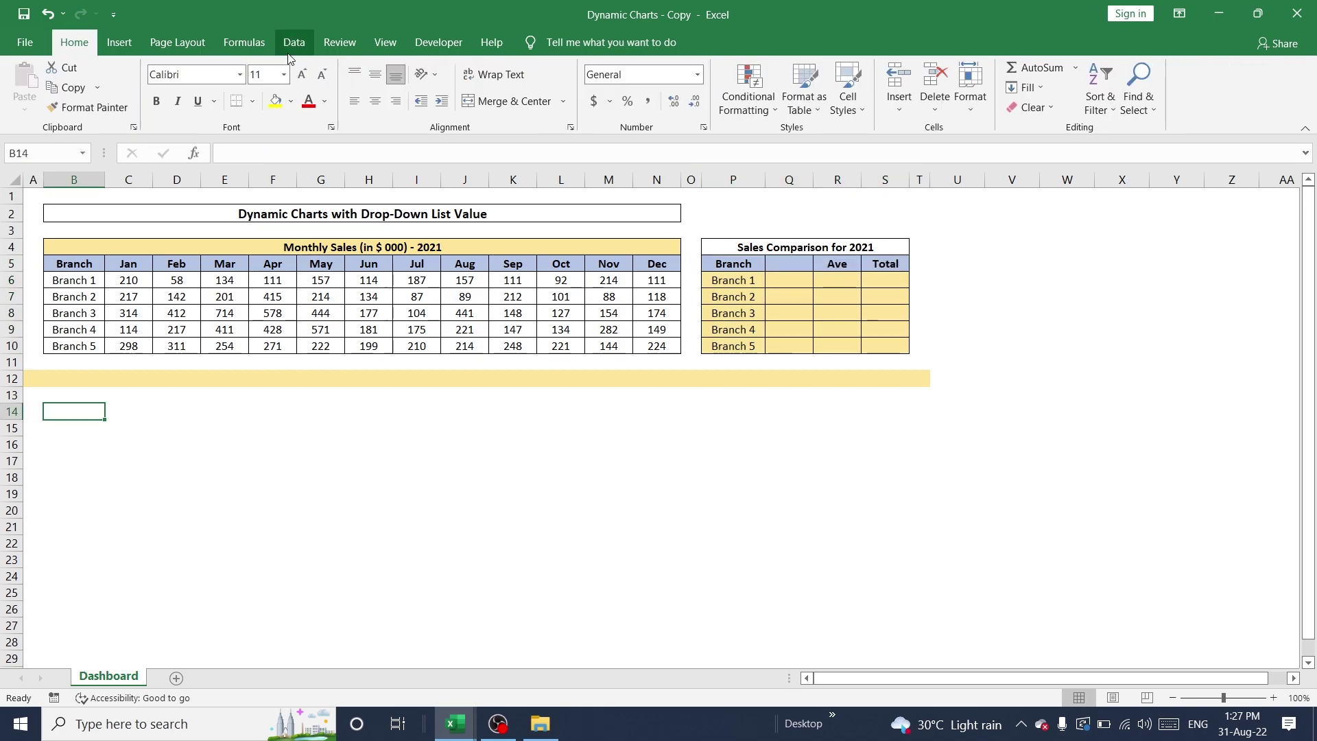
Give B14 a List validation sourced from =$C$5:$N$5 (Jan–Dec) and choose May.
click(291, 52)
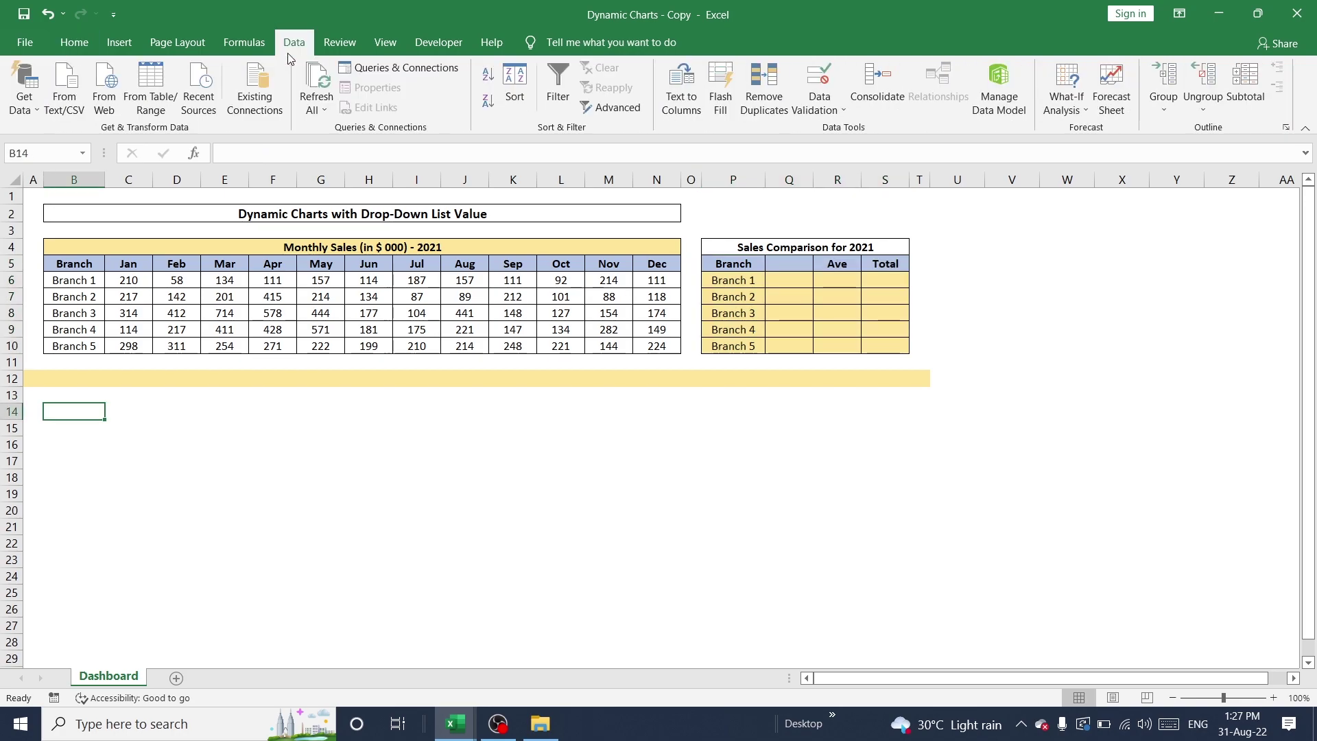
click(820, 115)
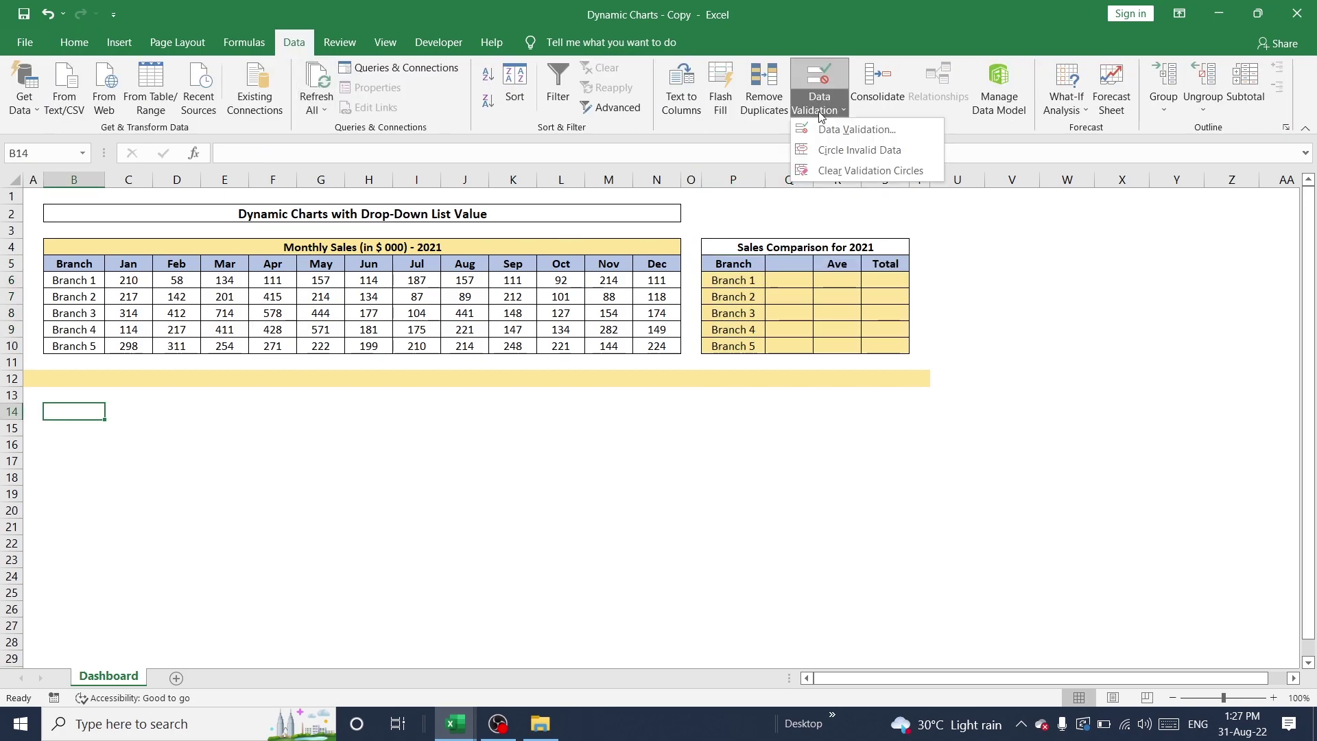
click(860, 129)
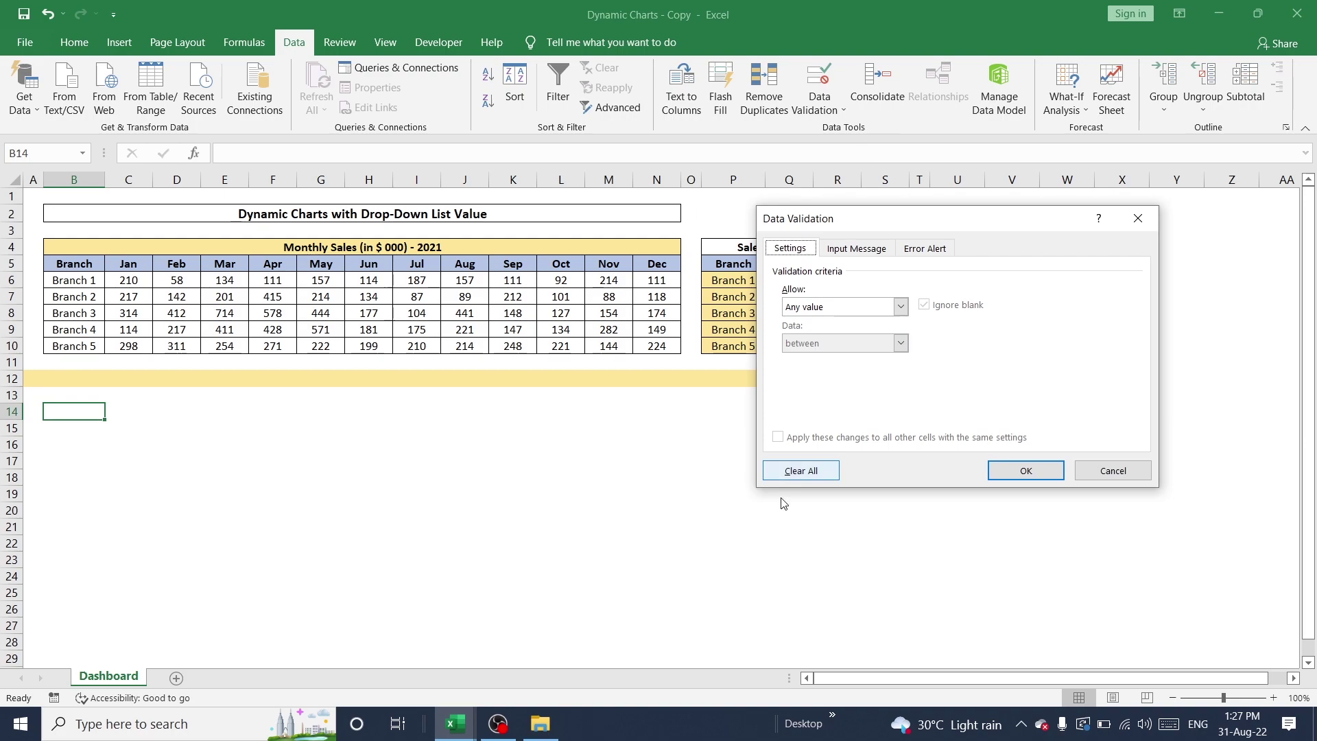
click(854, 309)
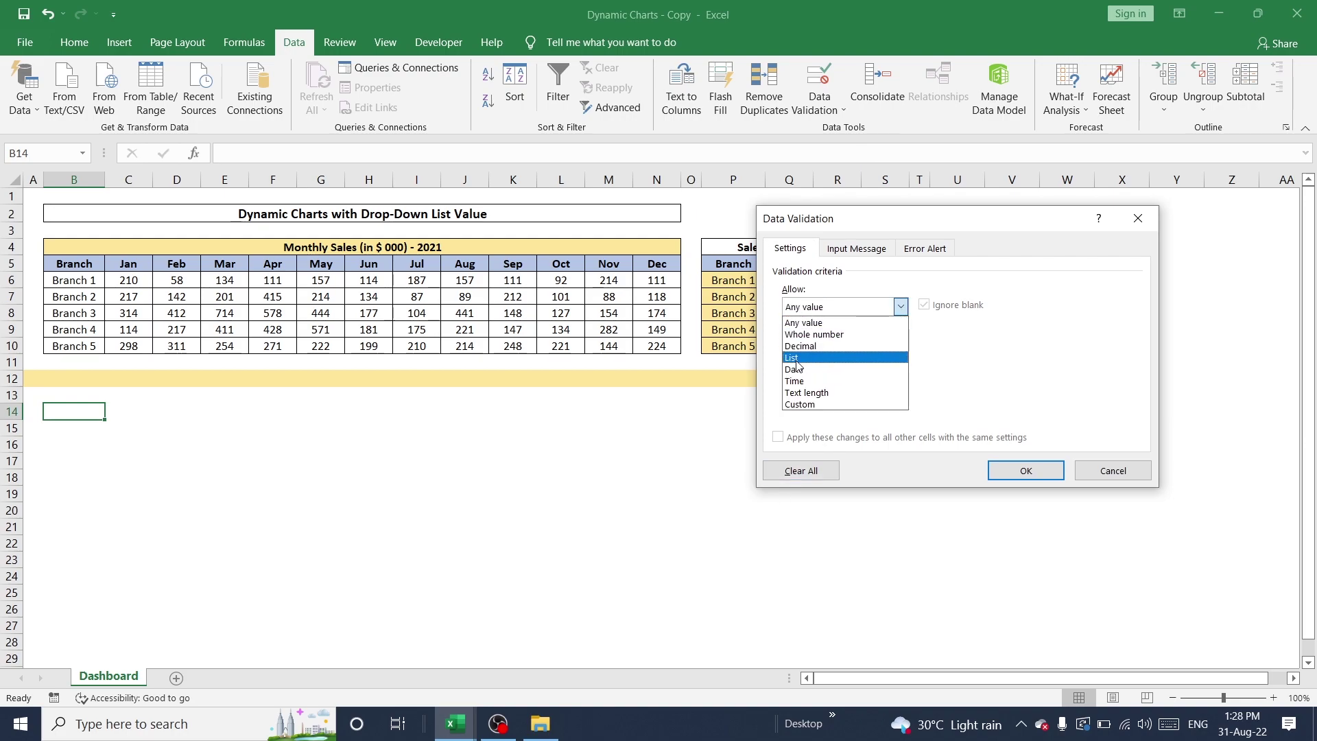
click(817, 355)
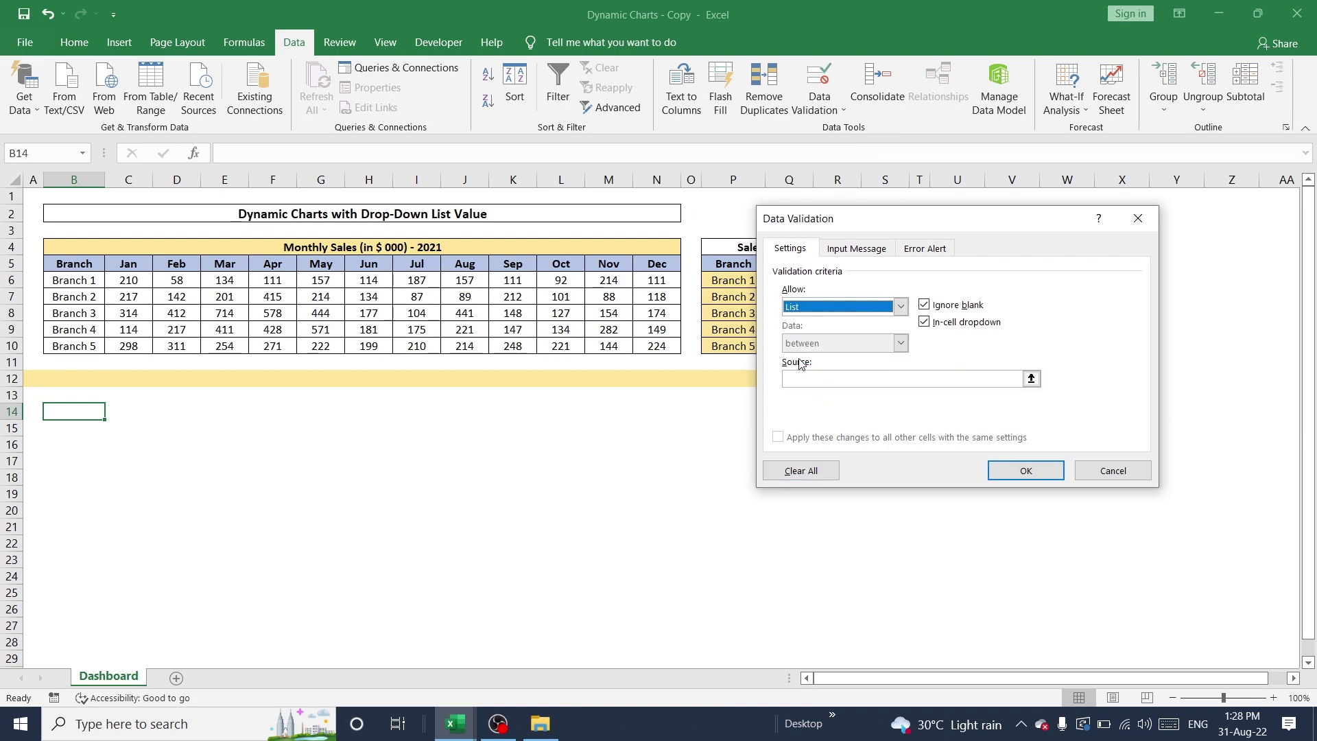
click(1031, 378)
drag(126, 268, 652, 264)
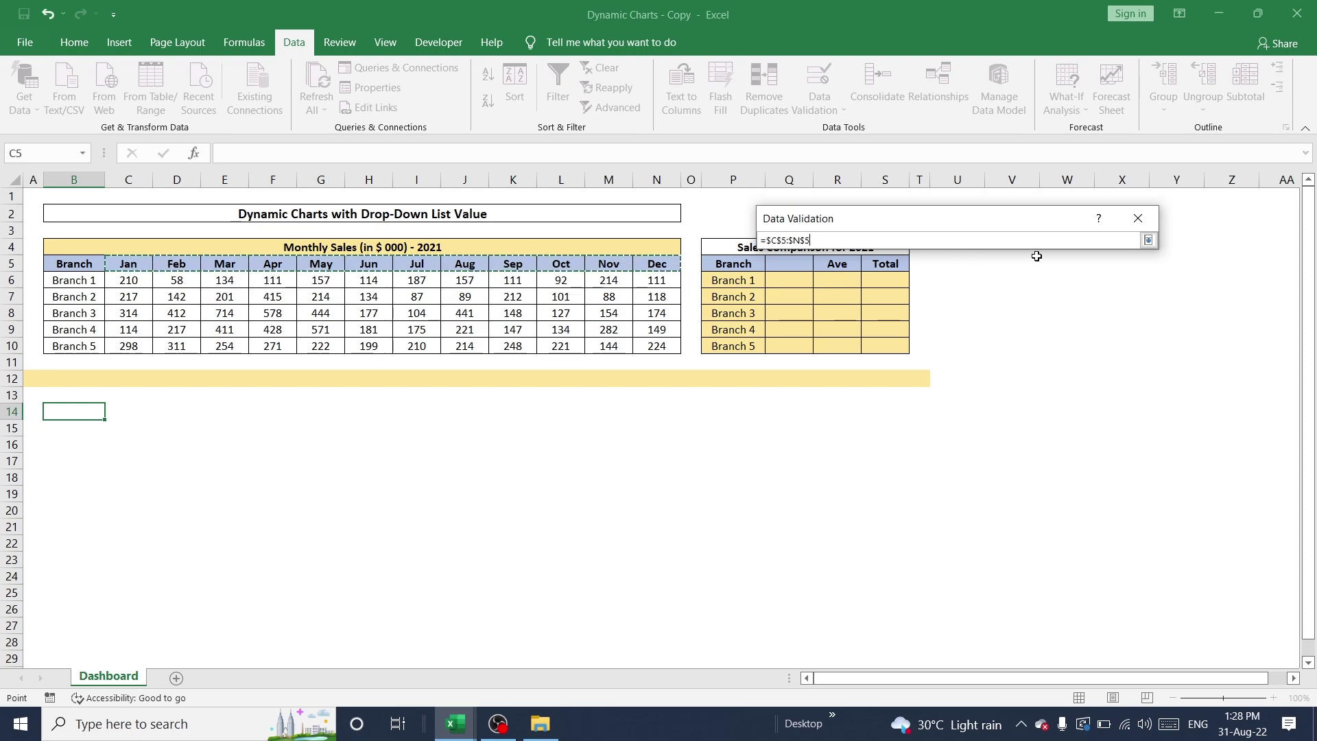
click(1148, 240)
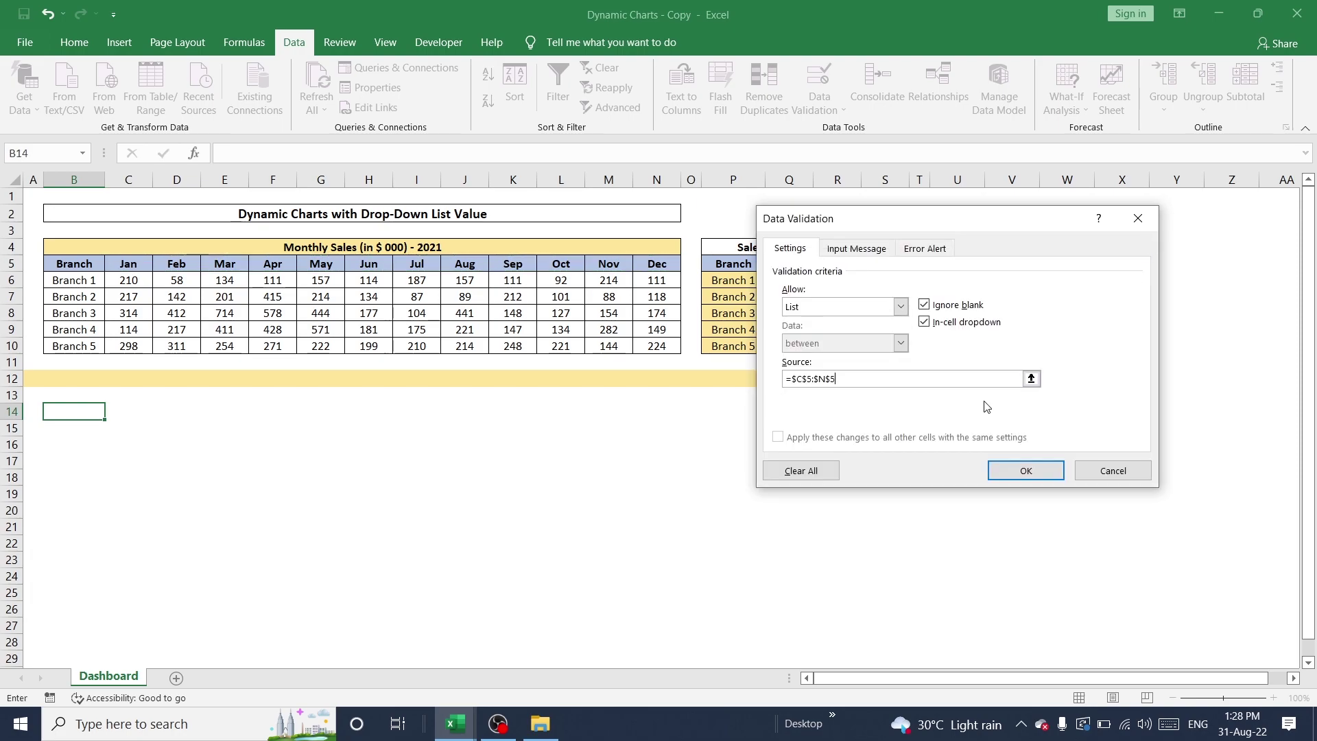
click(1022, 470)
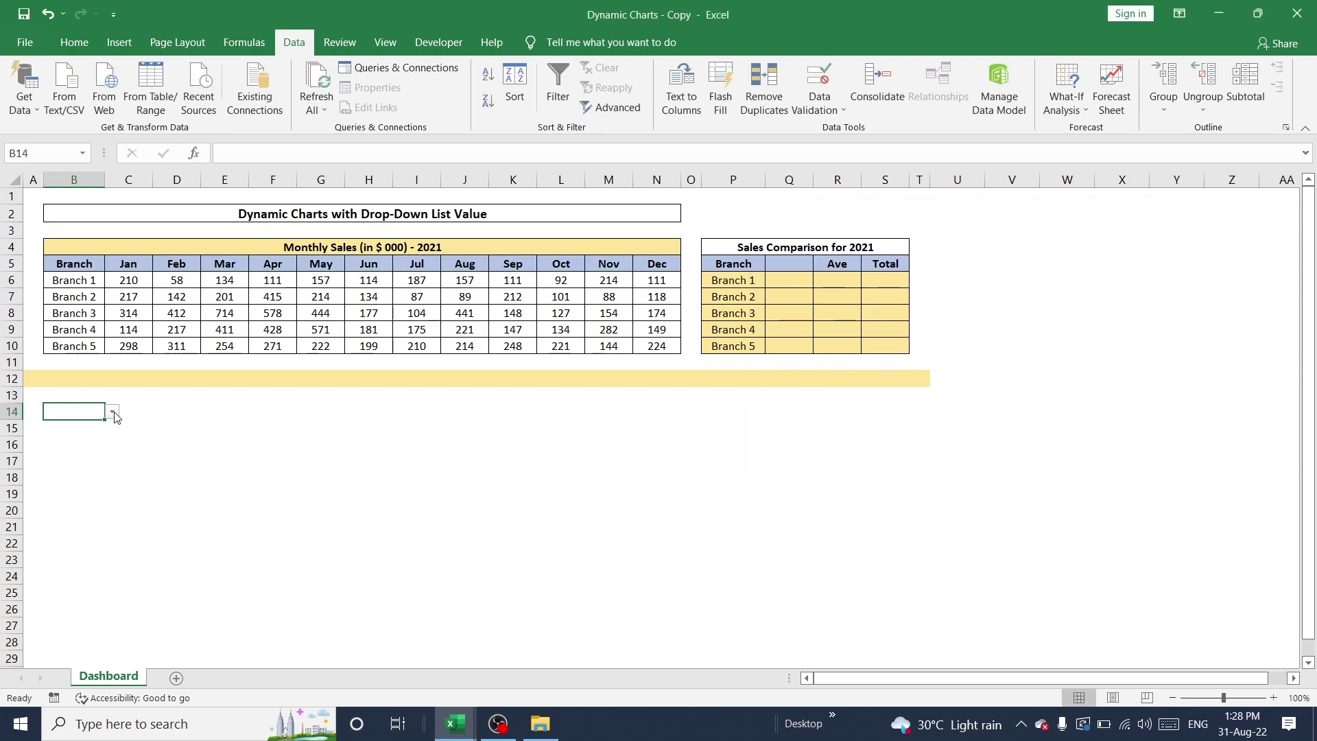
click(113, 413)
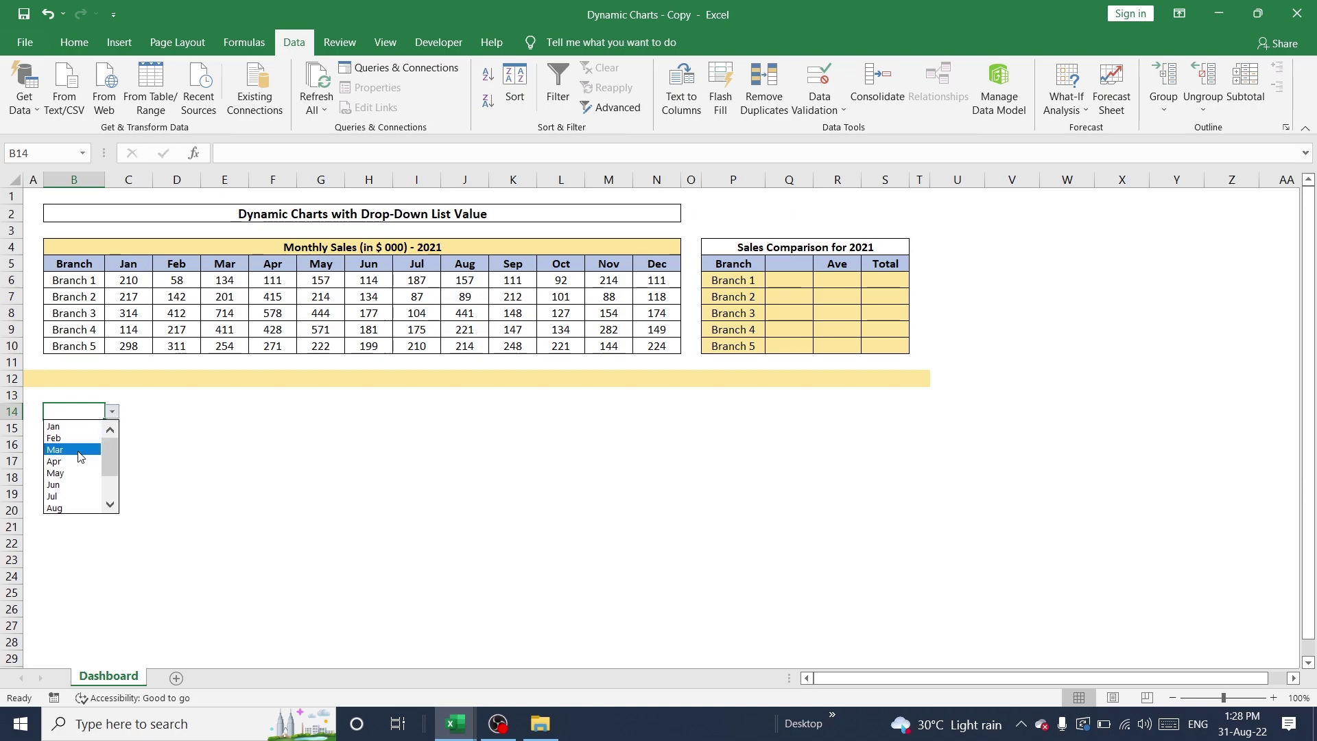
click(70, 469)
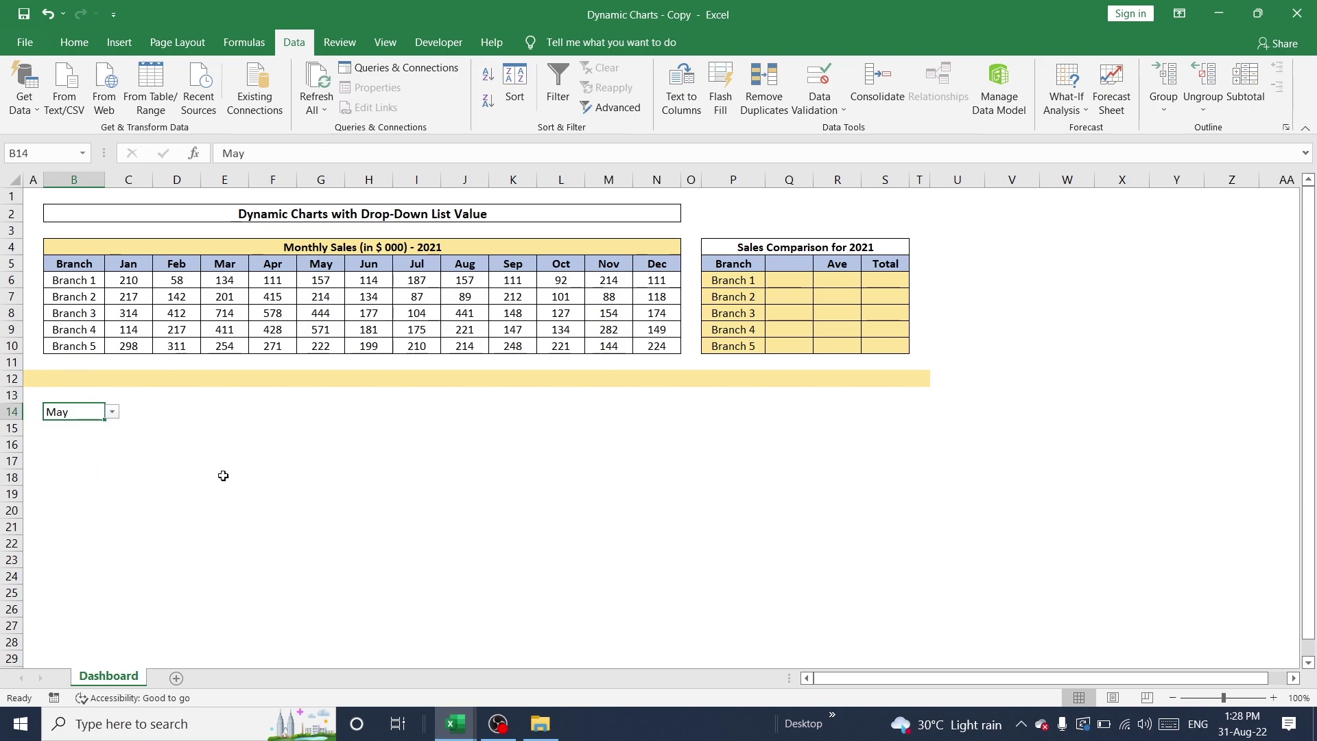
Enter =B14 in Q5 so the comparison header shows the chosen month.
click(787, 263)
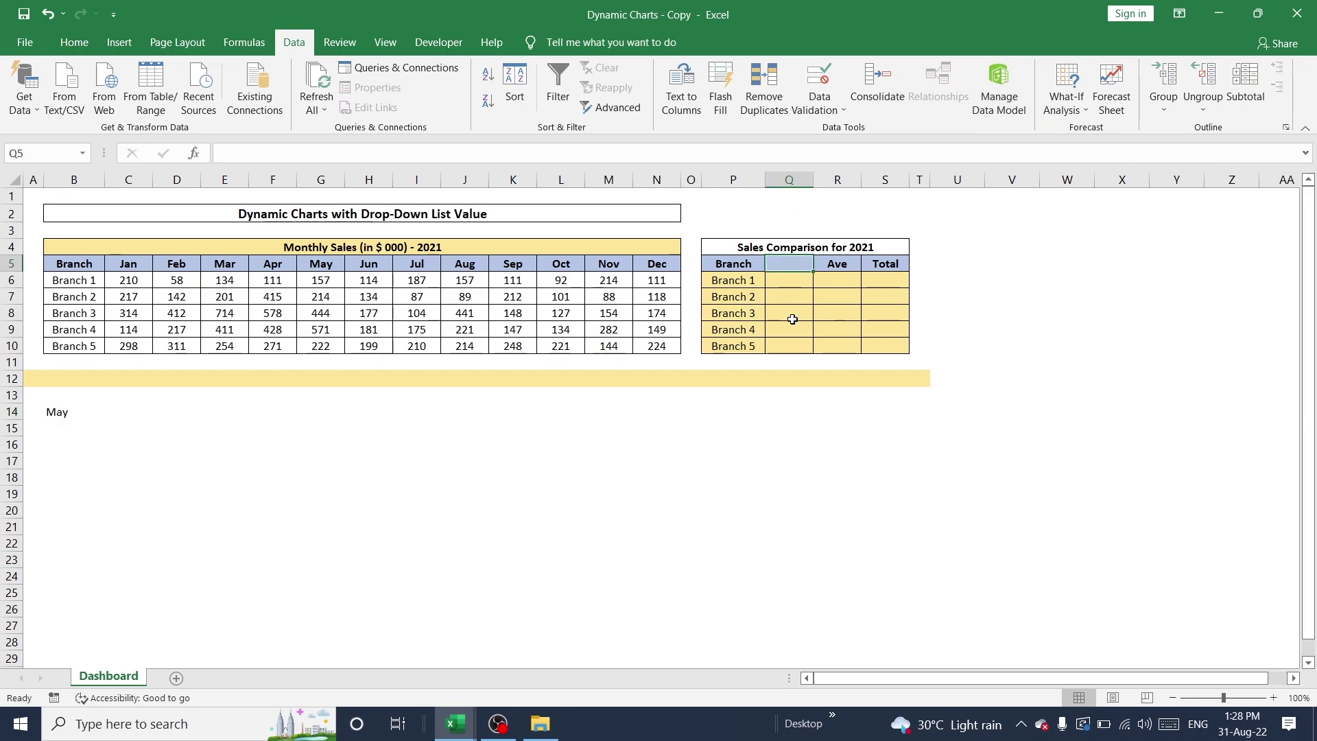
text(=)
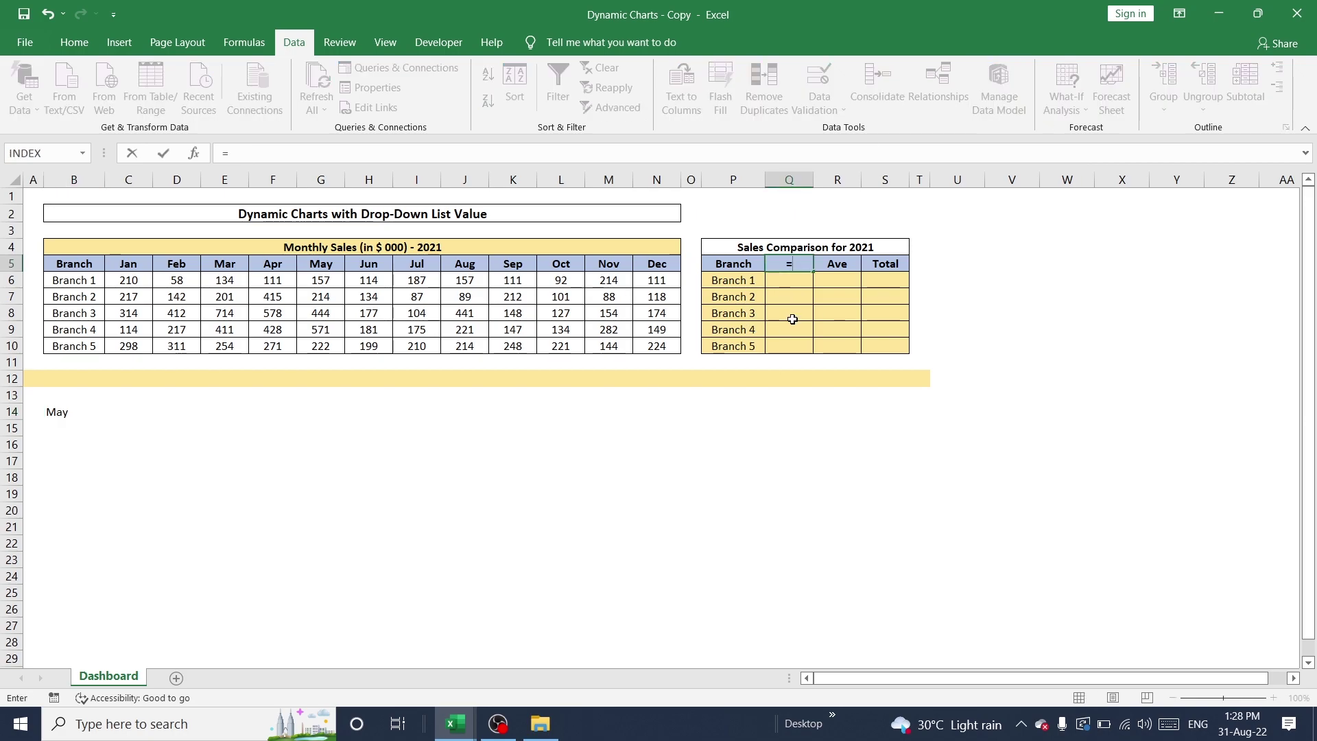
click(60, 412)
key(ctrl+Return)
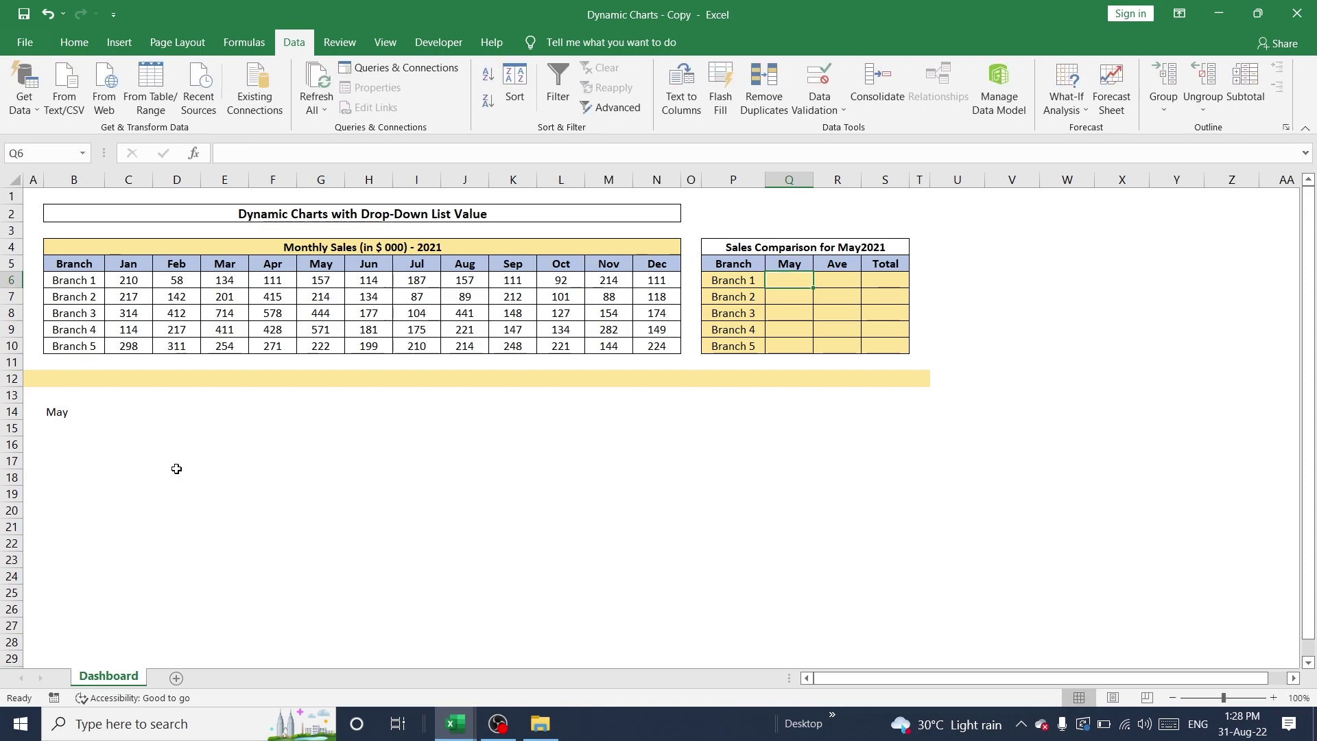
key(Down)
Check the Q5 formula and the monthly sales table, ending on cell Q6.
click(746, 281)
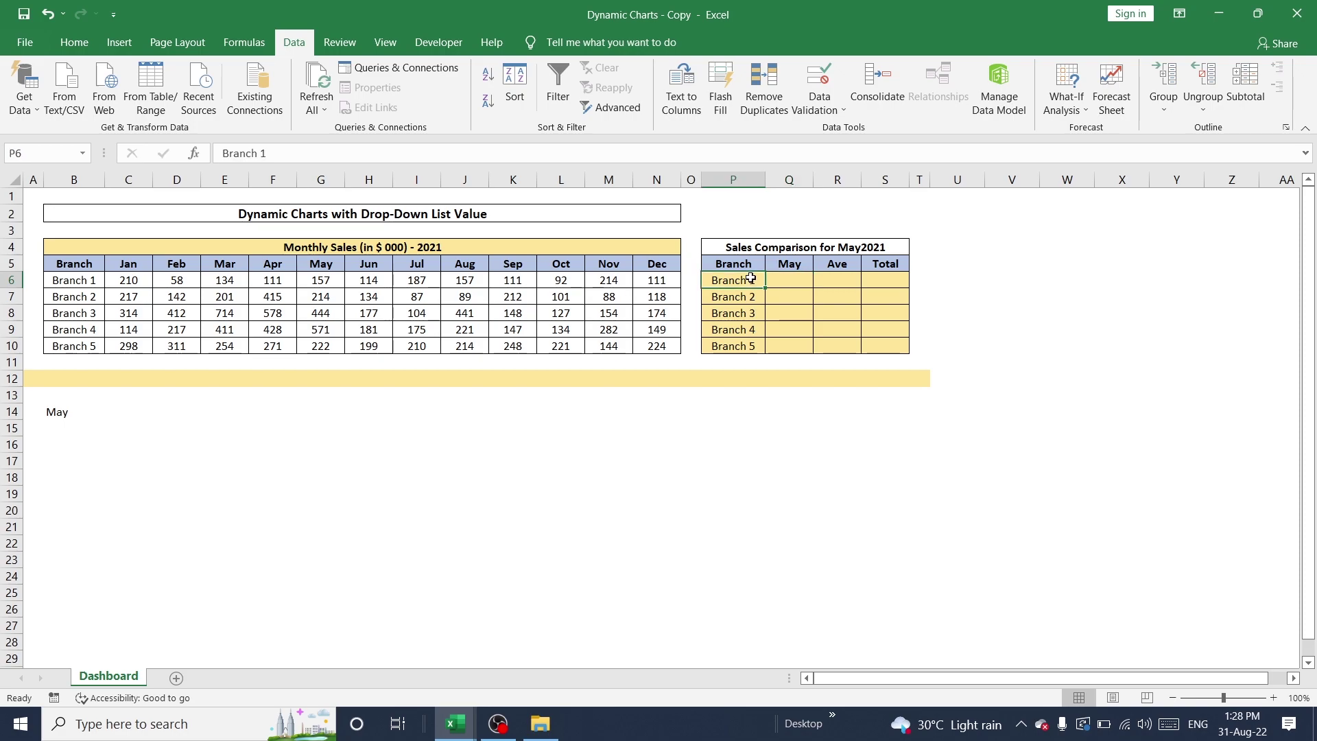
click(796, 263)
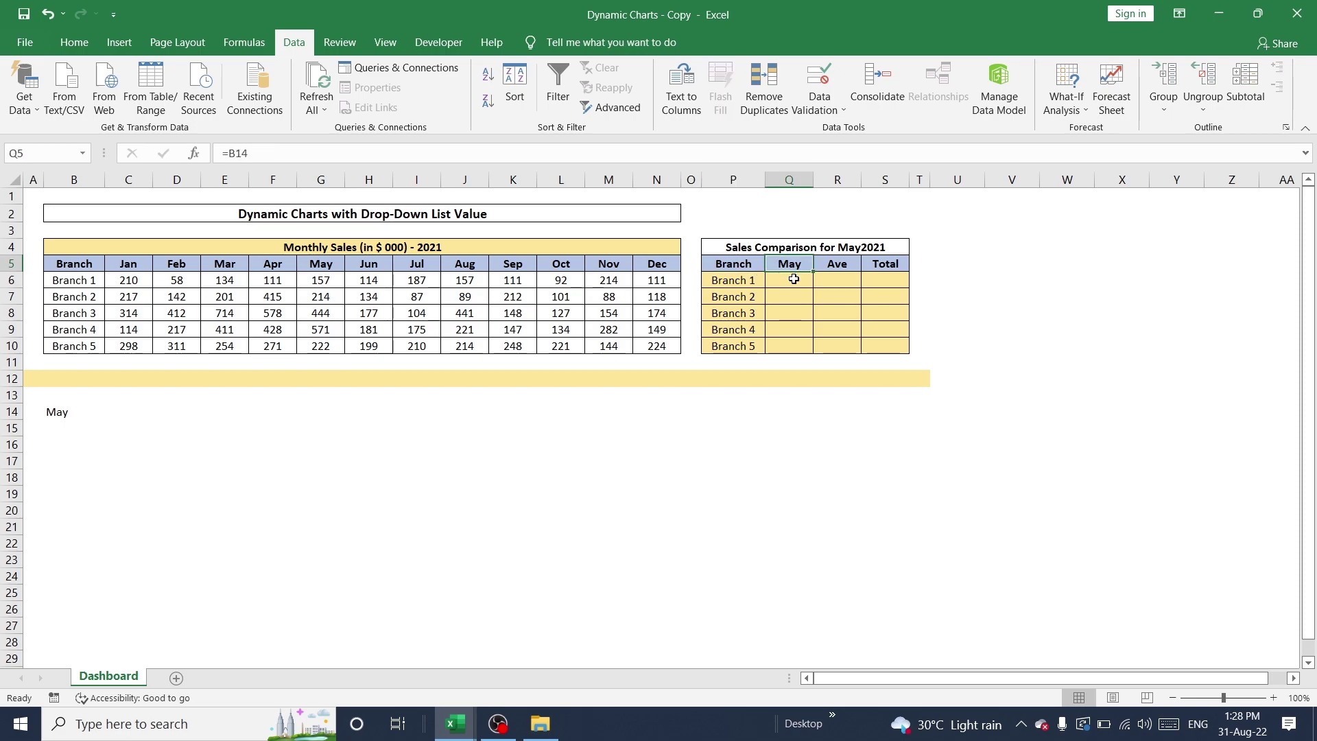
click(794, 280)
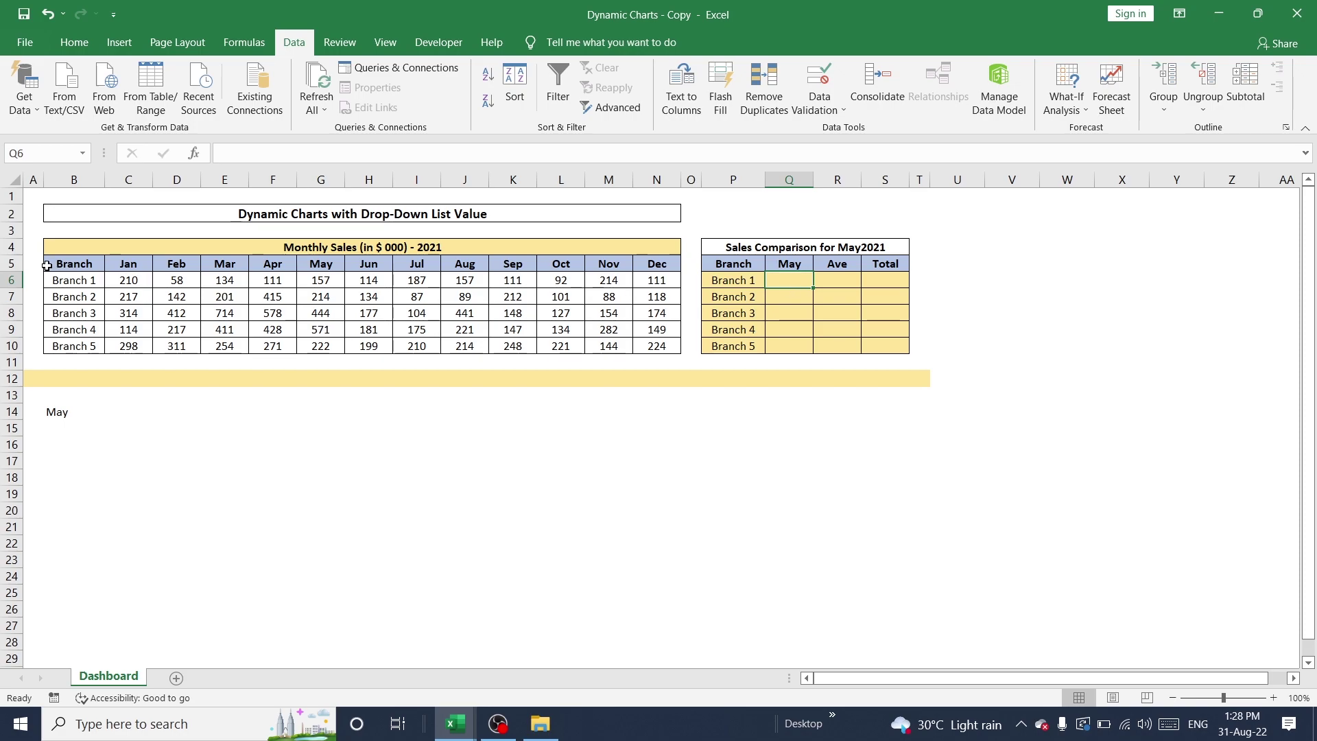
drag(47, 266, 662, 346)
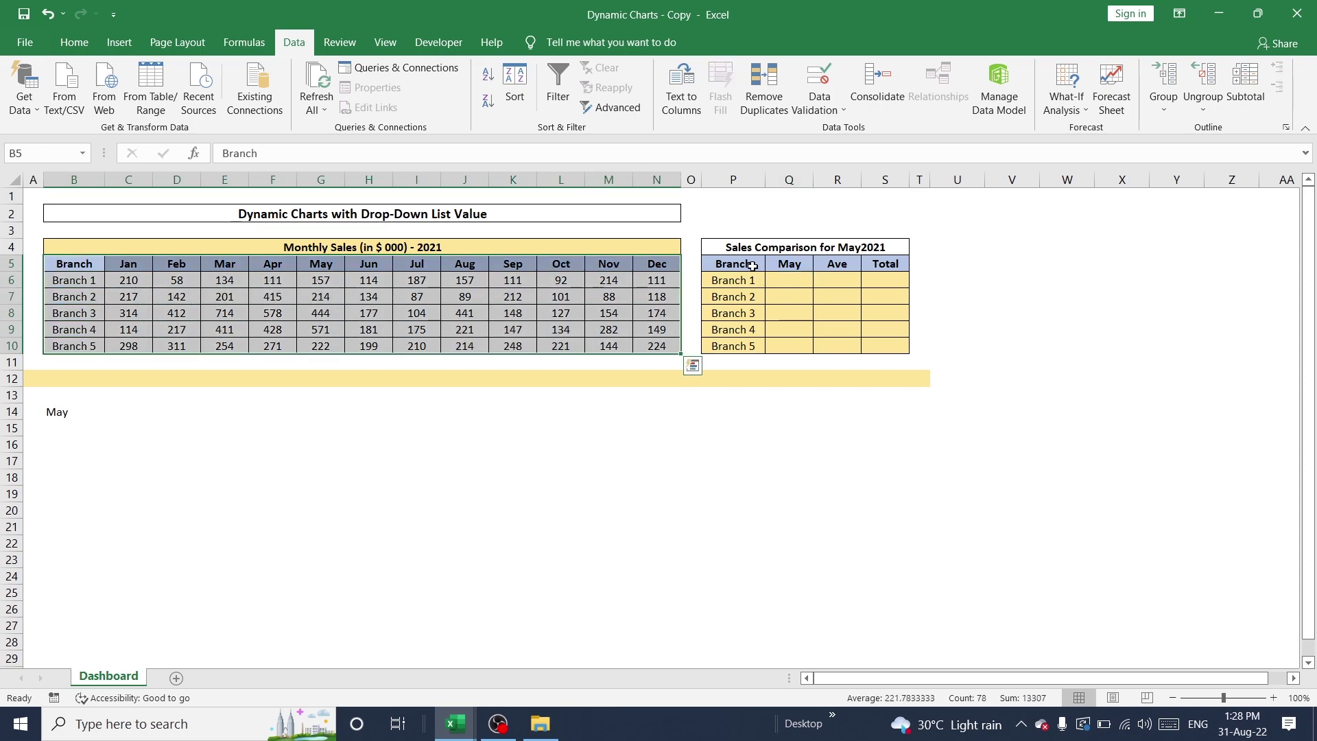
click(787, 280)
In Q6 start =index($C$6:$N$10,match(P6,$B$6:$B$10,0), locking both ranges with F4.
text(=in)
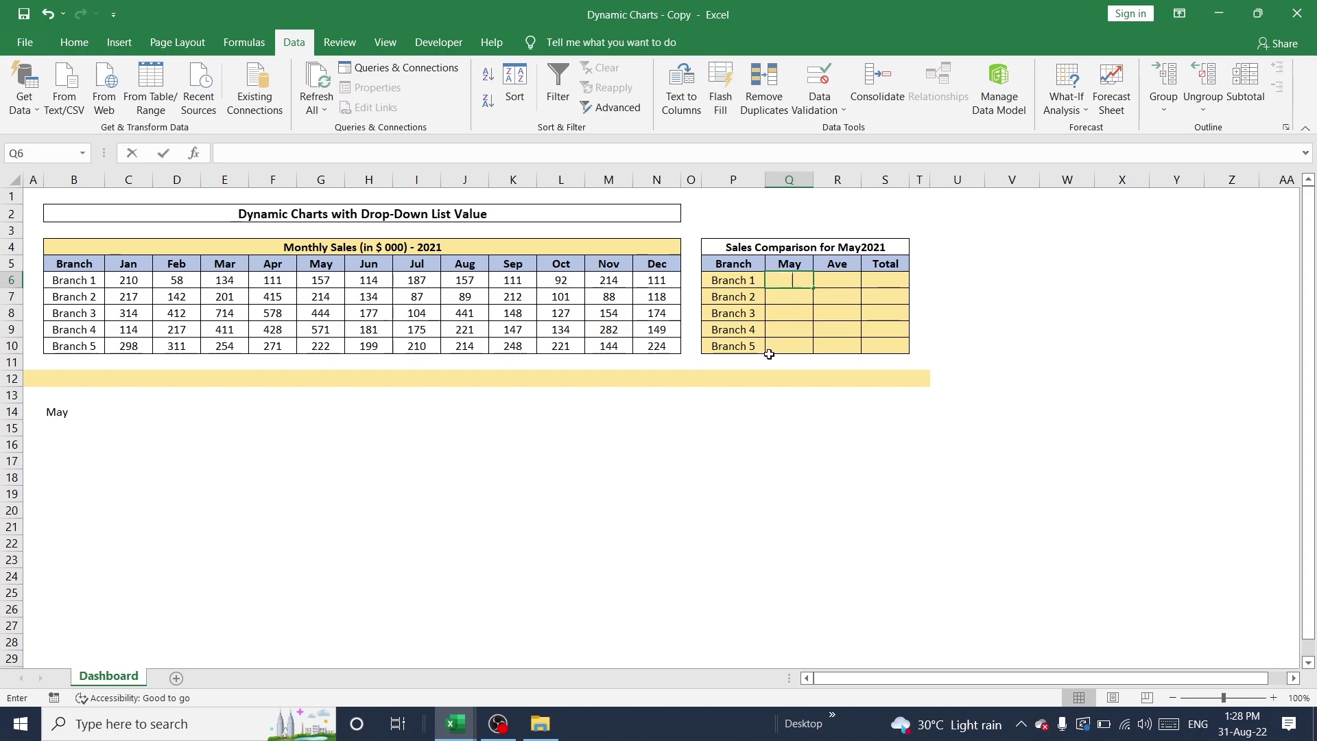
text(dex()
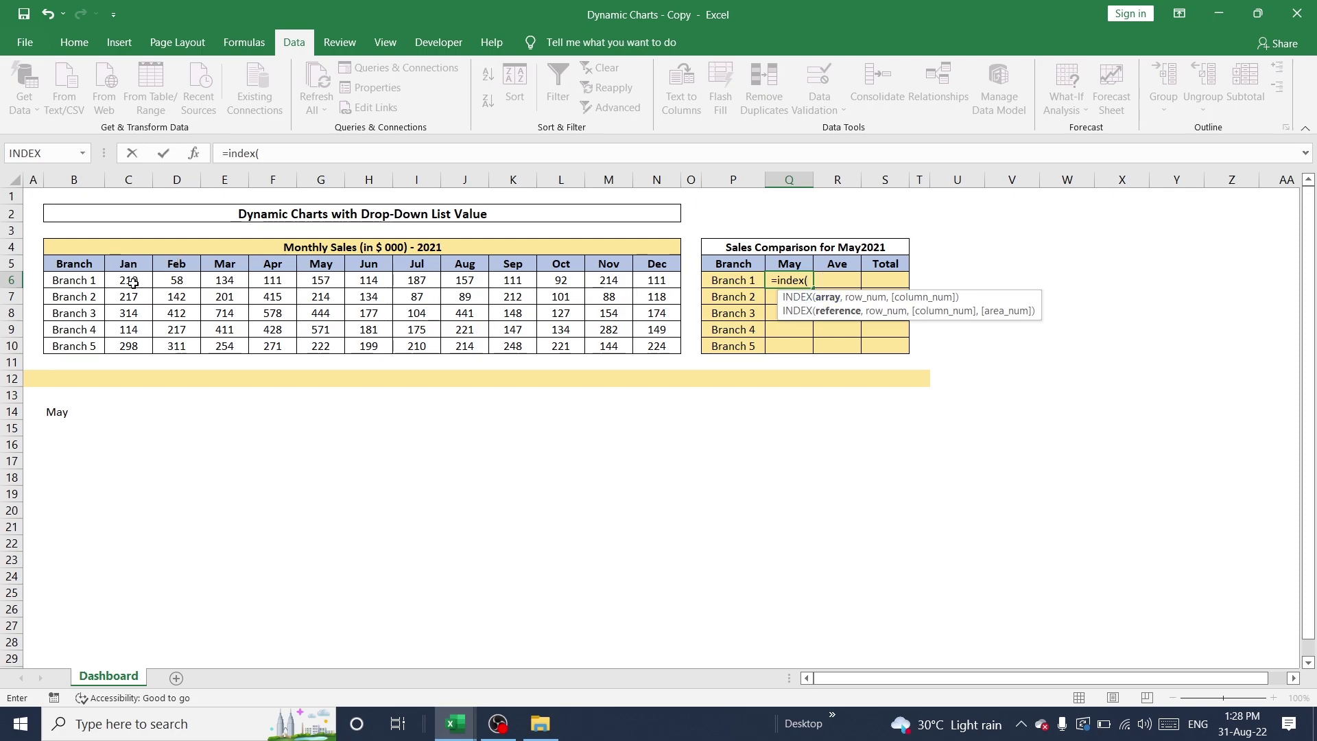
drag(131, 280, 665, 347)
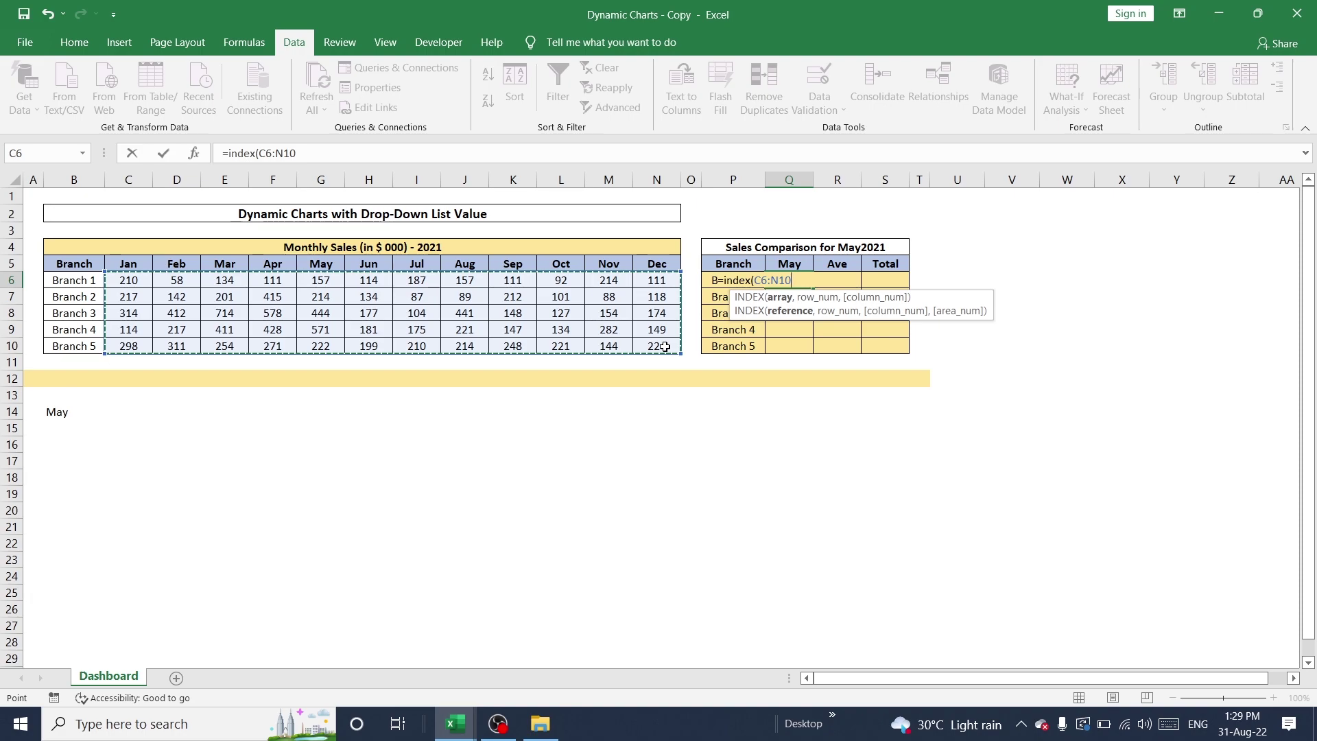
key(F4)
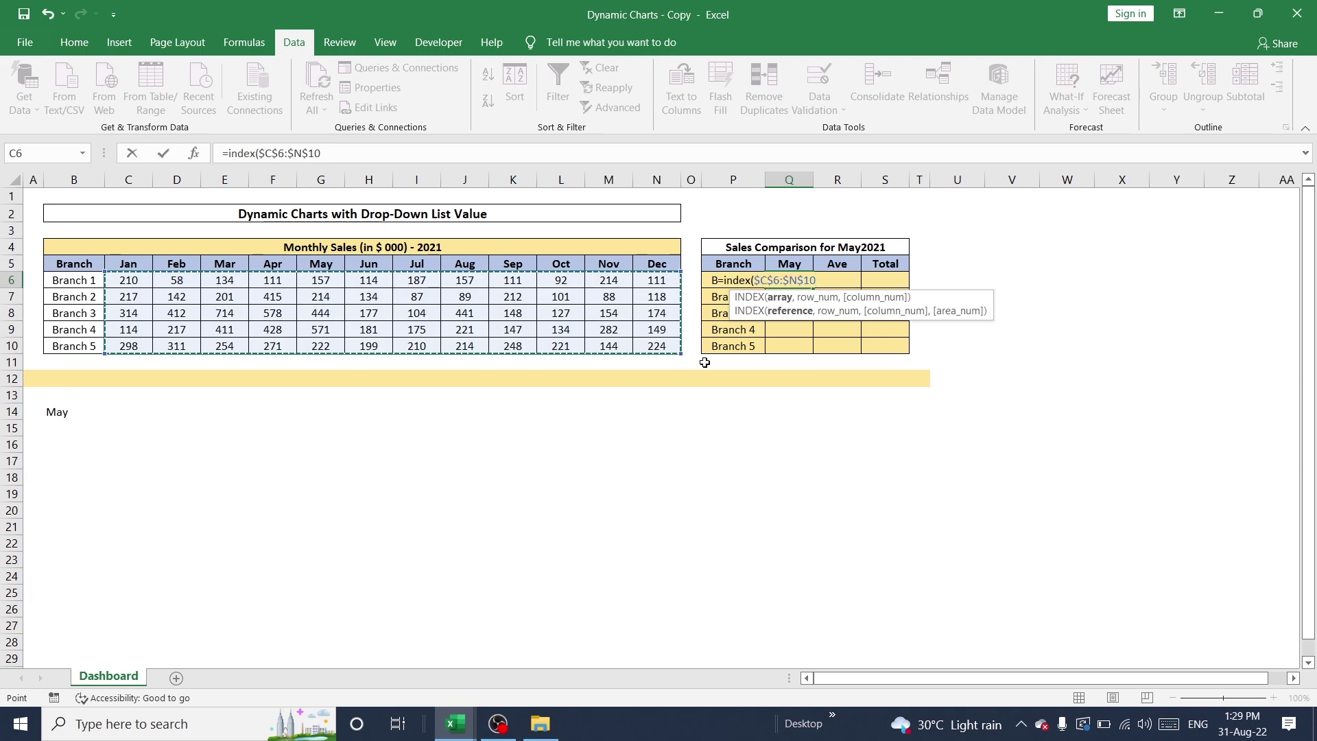
text(,)
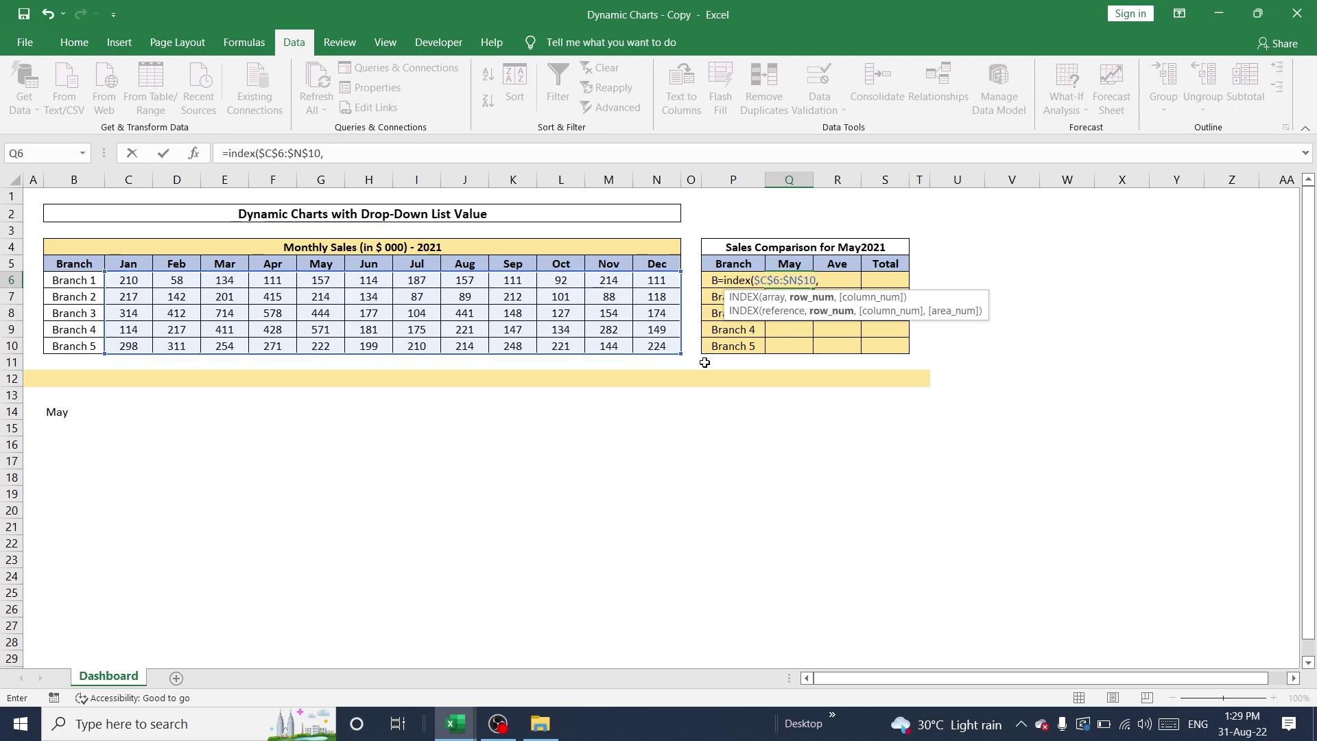
text(match()
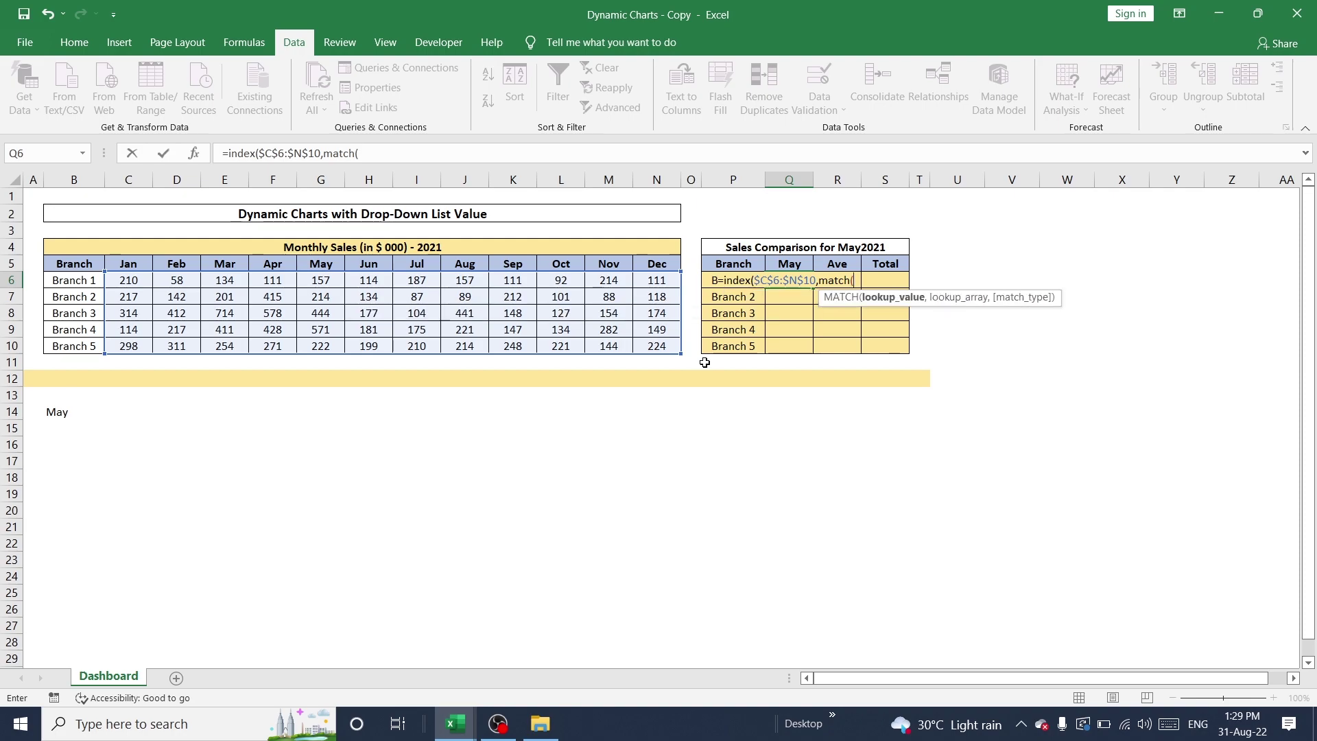
click(707, 282)
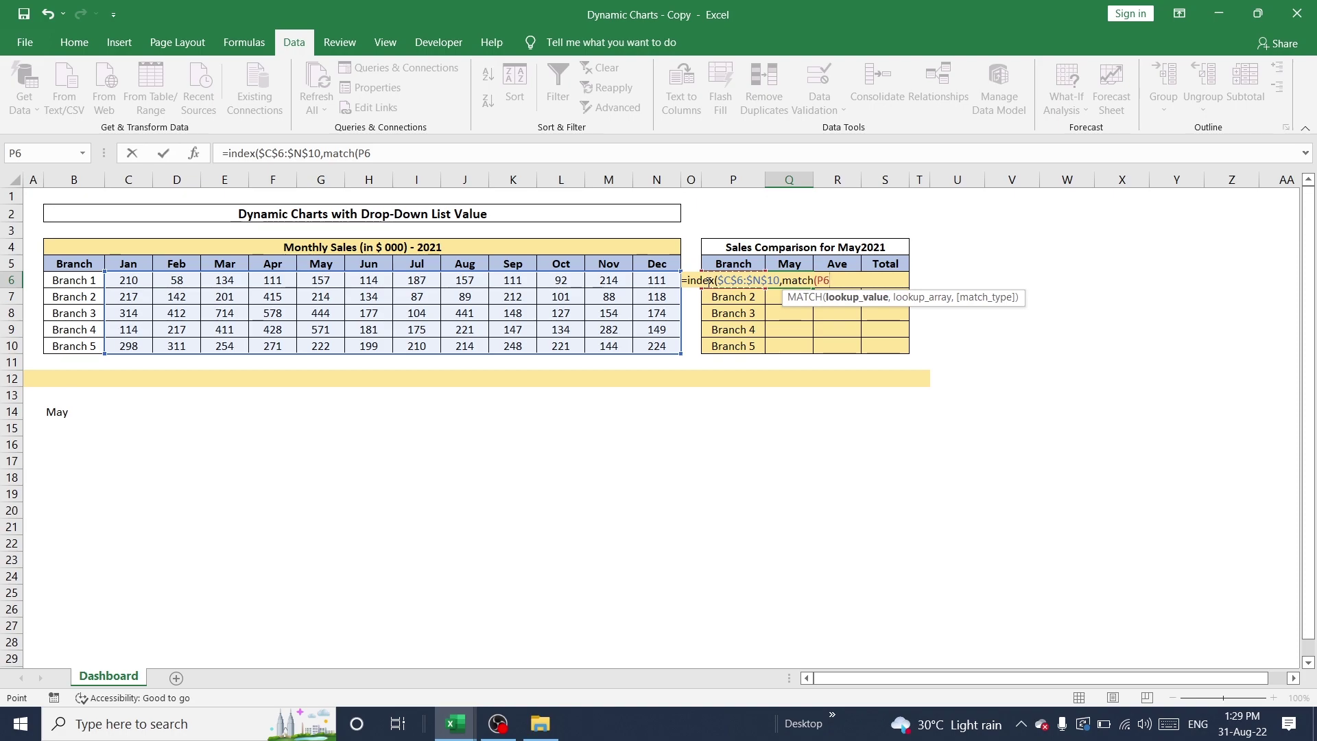
text(,)
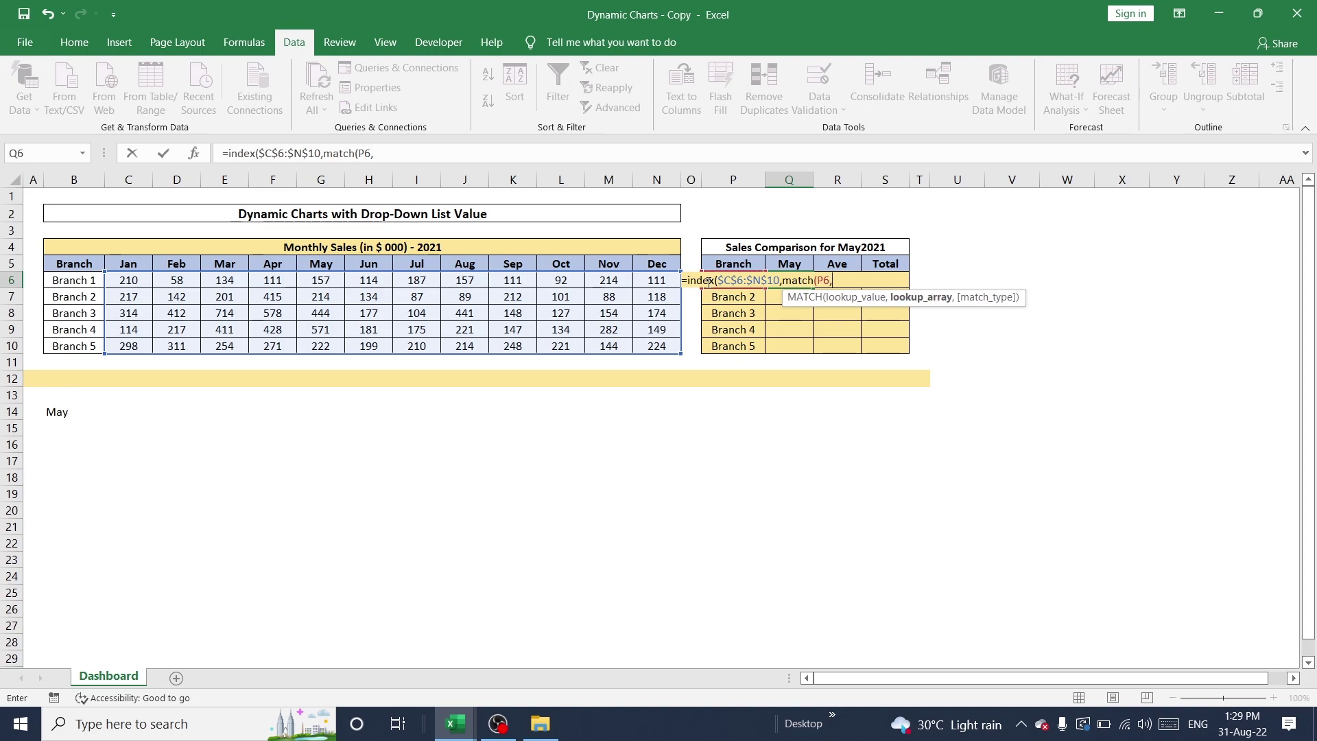
drag(78, 280, 89, 344)
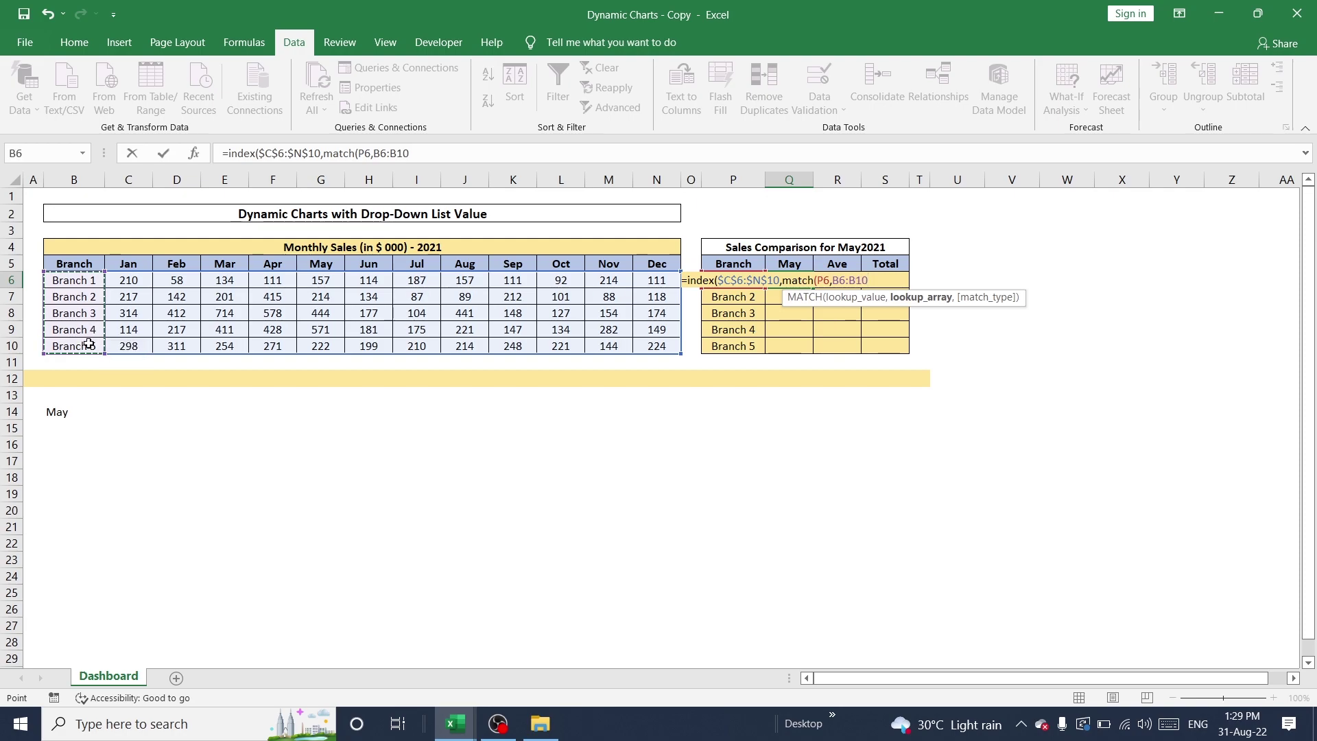
key(F4)
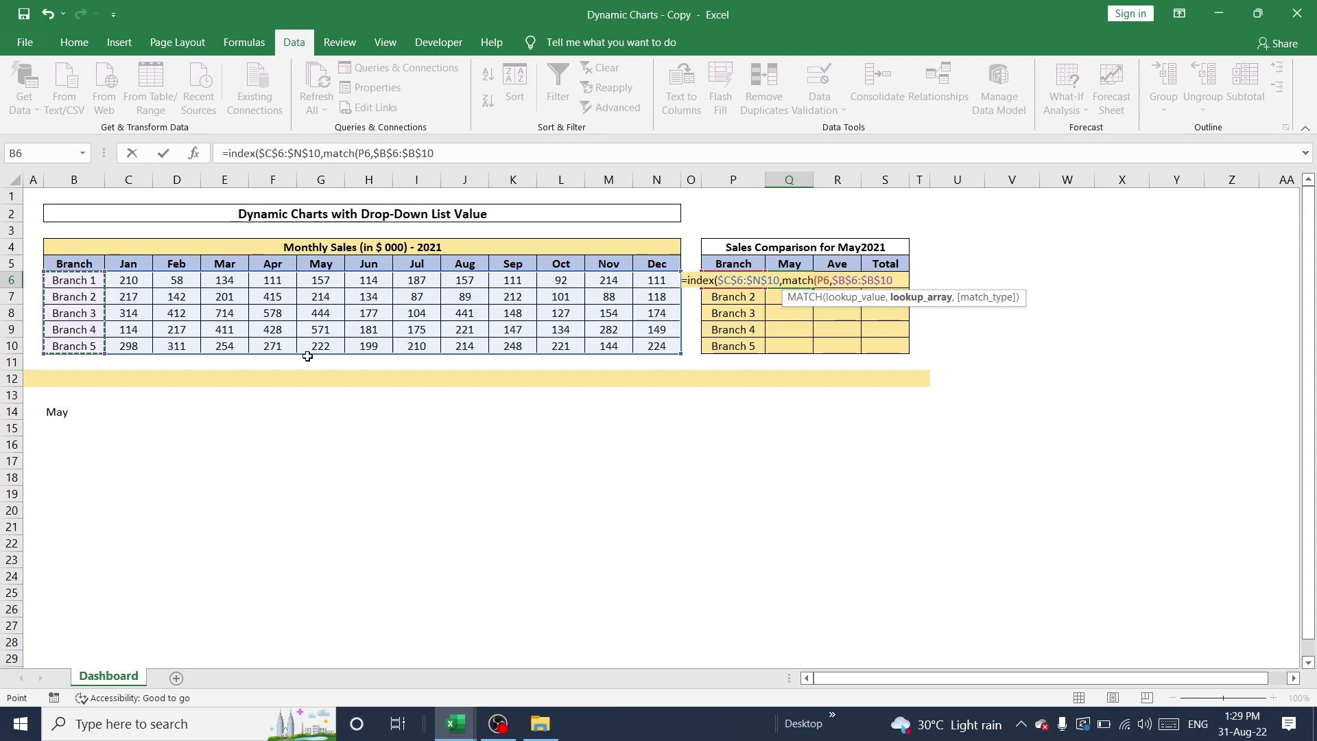
text(,0)
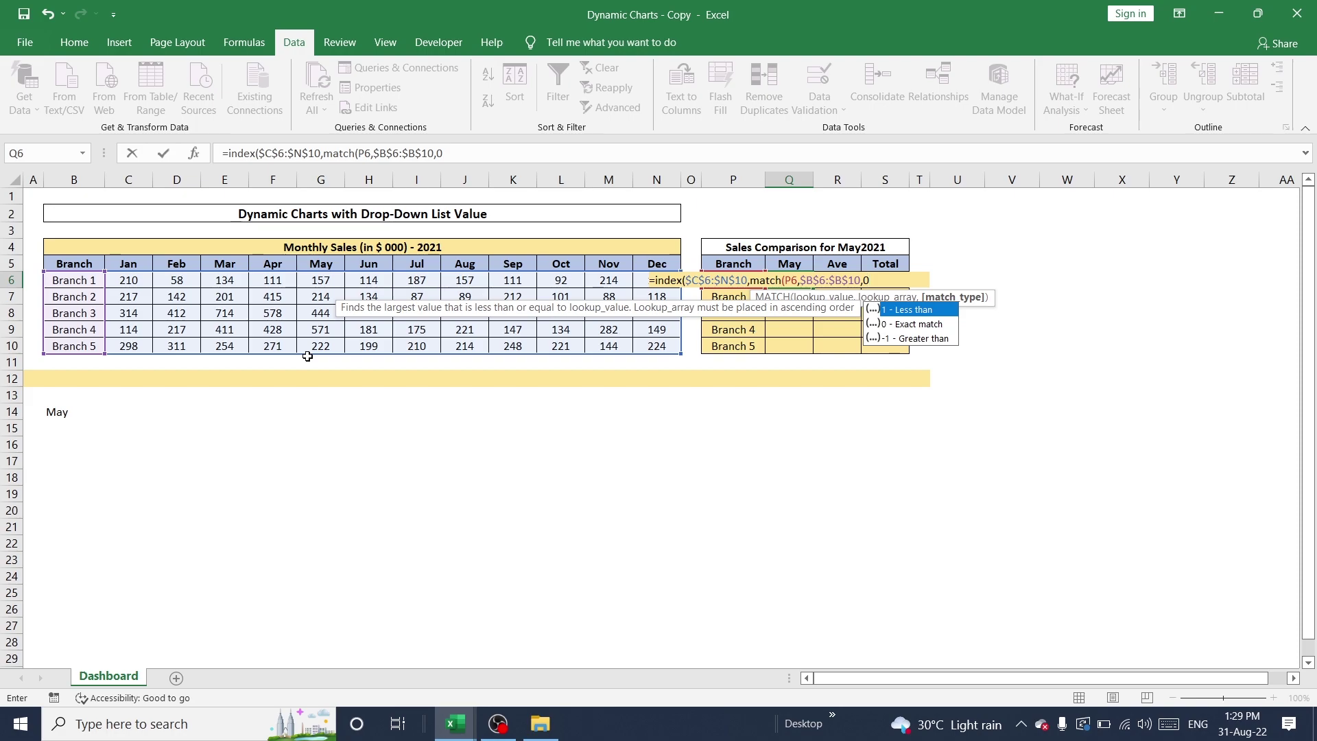
text(),)
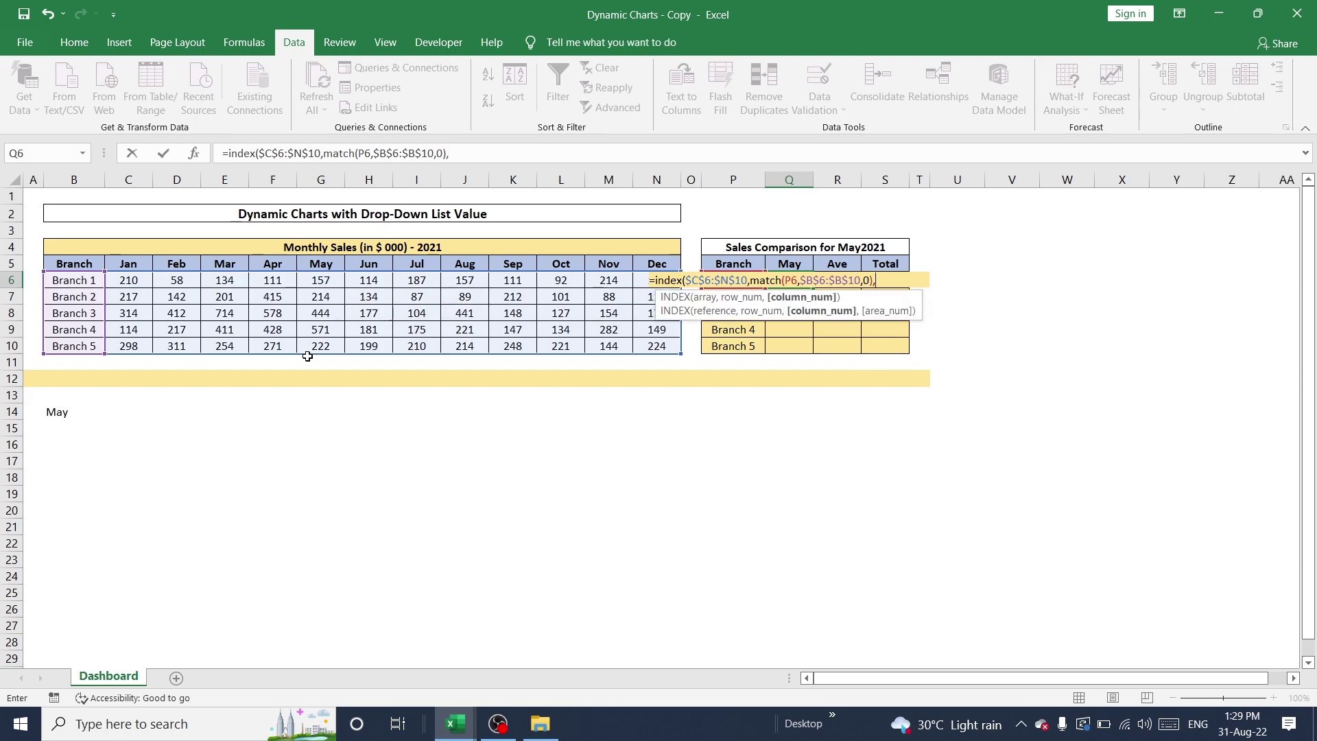
text(match)
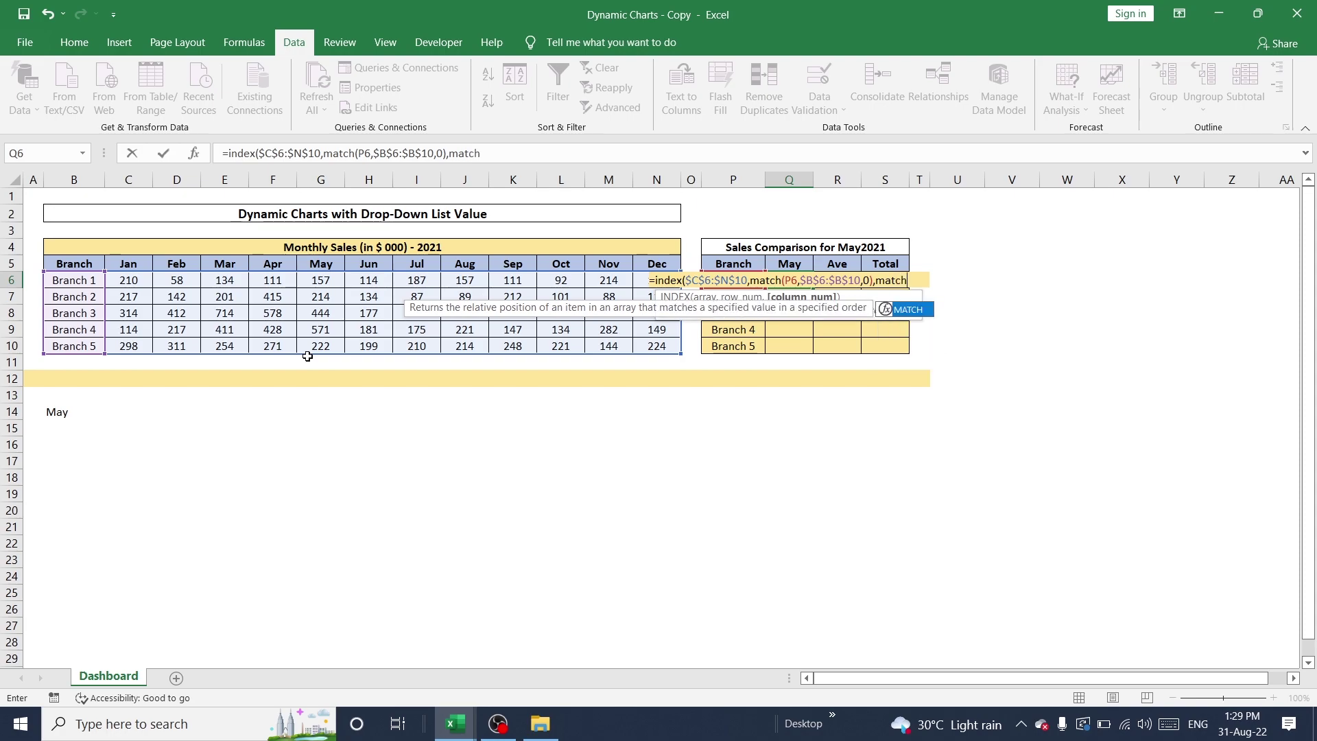
text(()
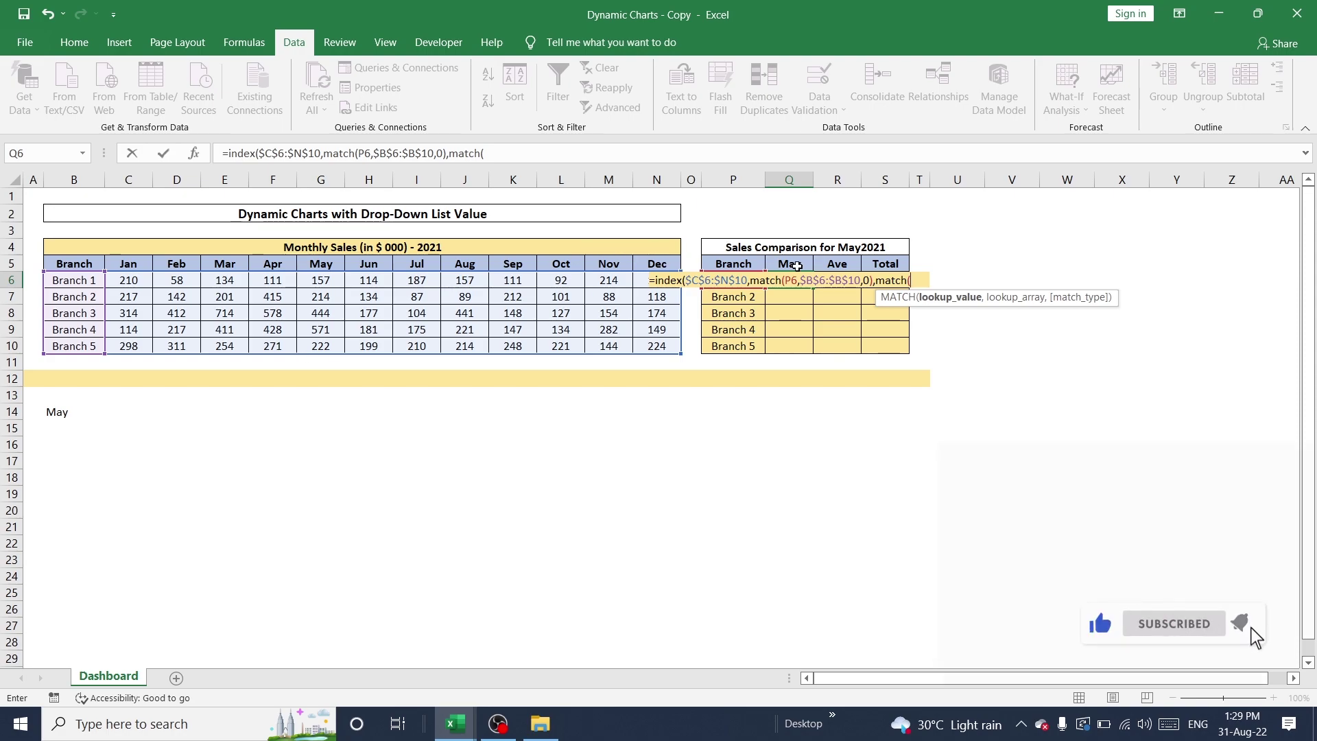
Finish Q6 with MATCH($Q$5,$C$5:$N$5,0) so it returns Branch 1's May sales, 157.
click(797, 266)
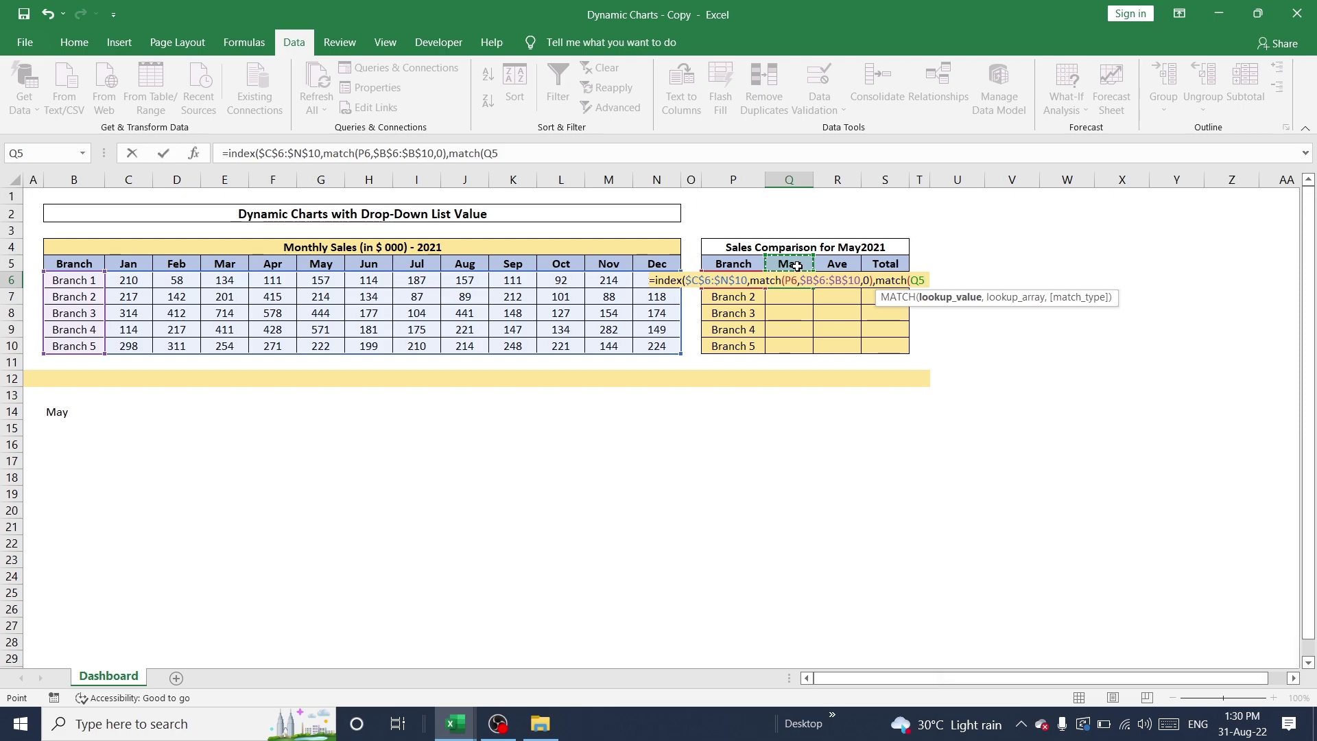
key(F4)
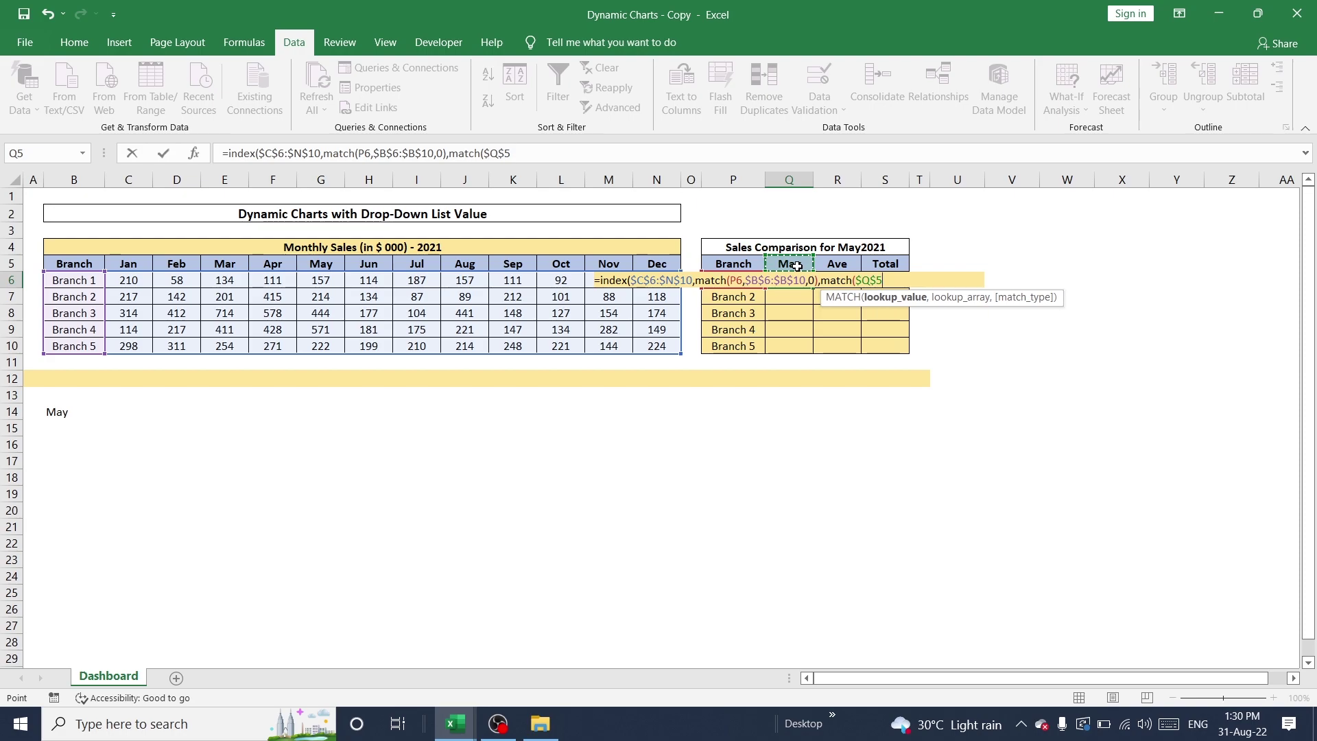
text(,)
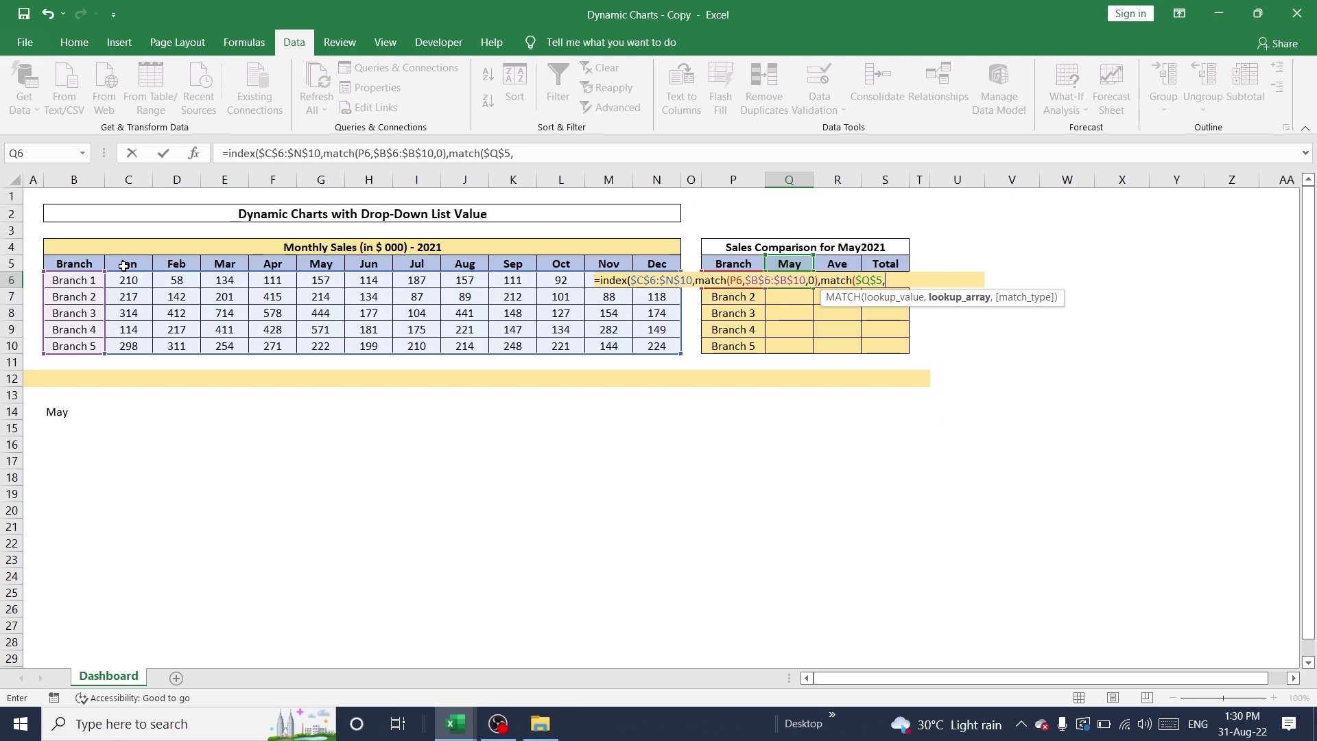
drag(122, 267, 664, 267)
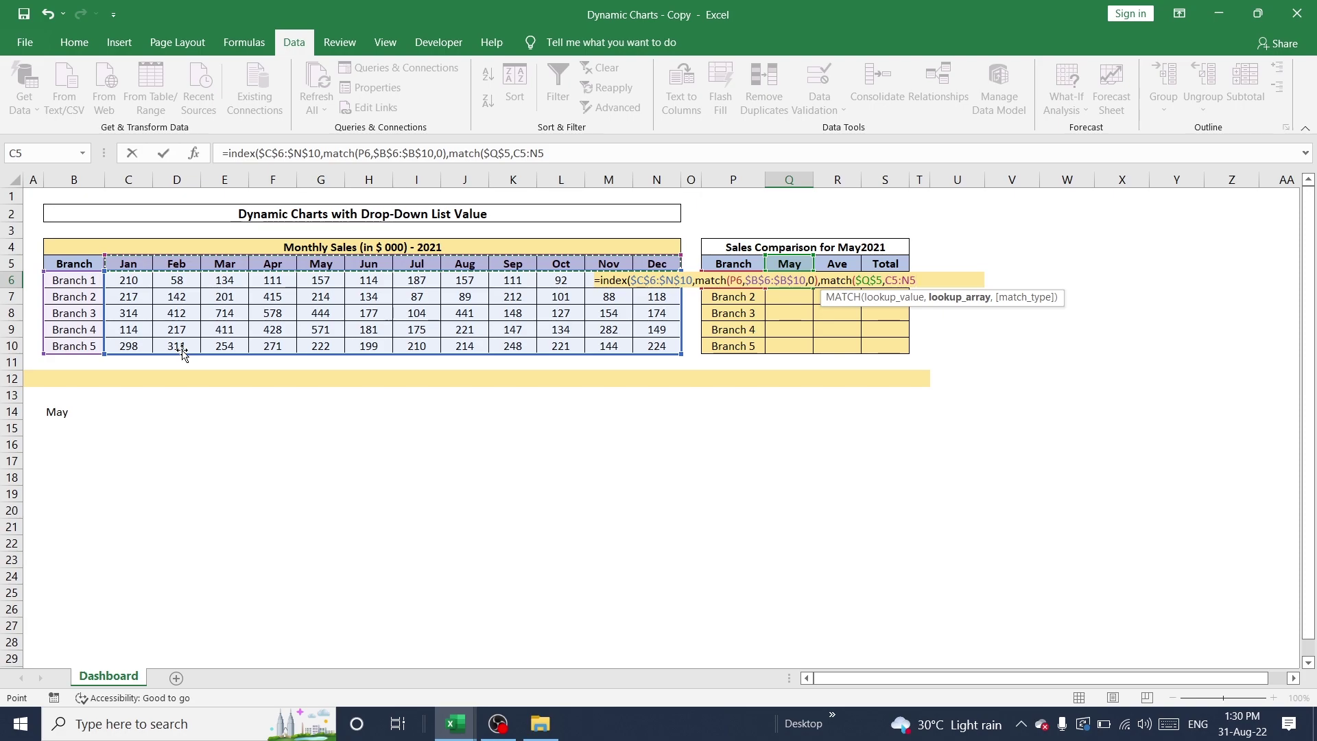
key(F4)
text(,0))
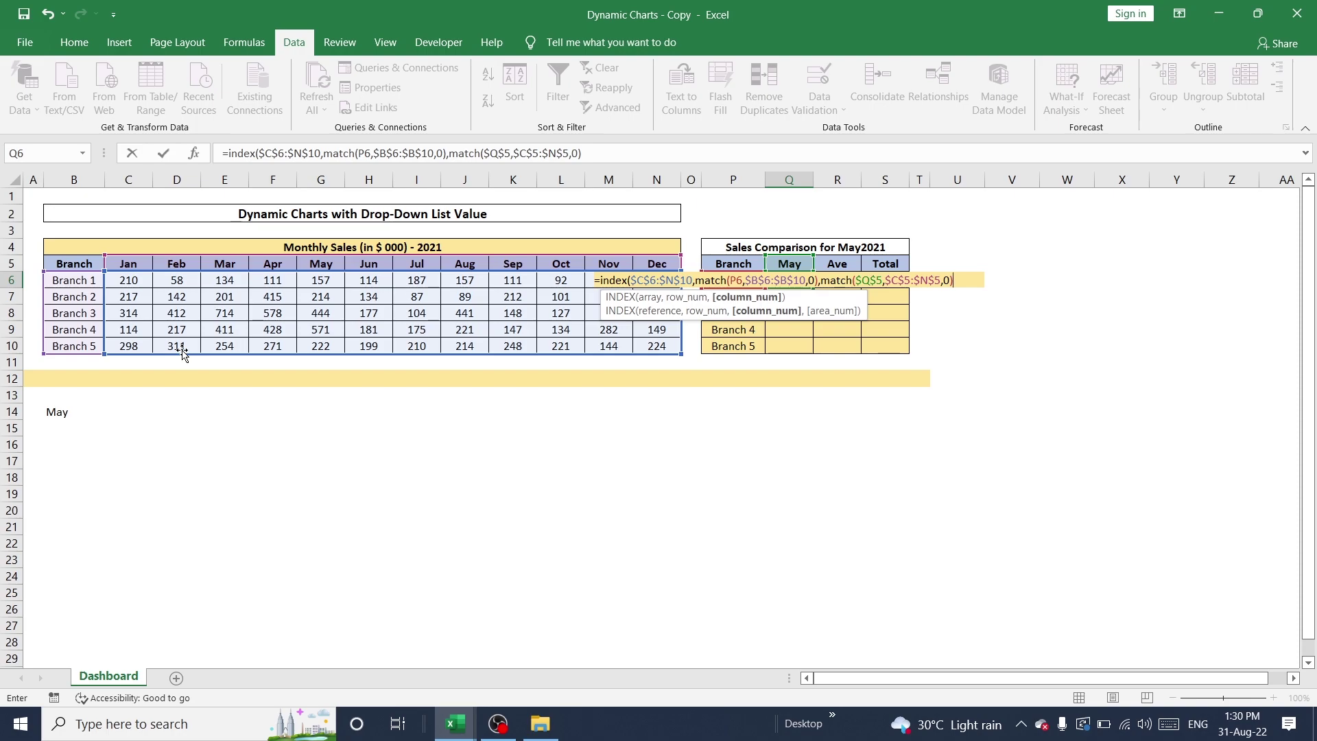
text())
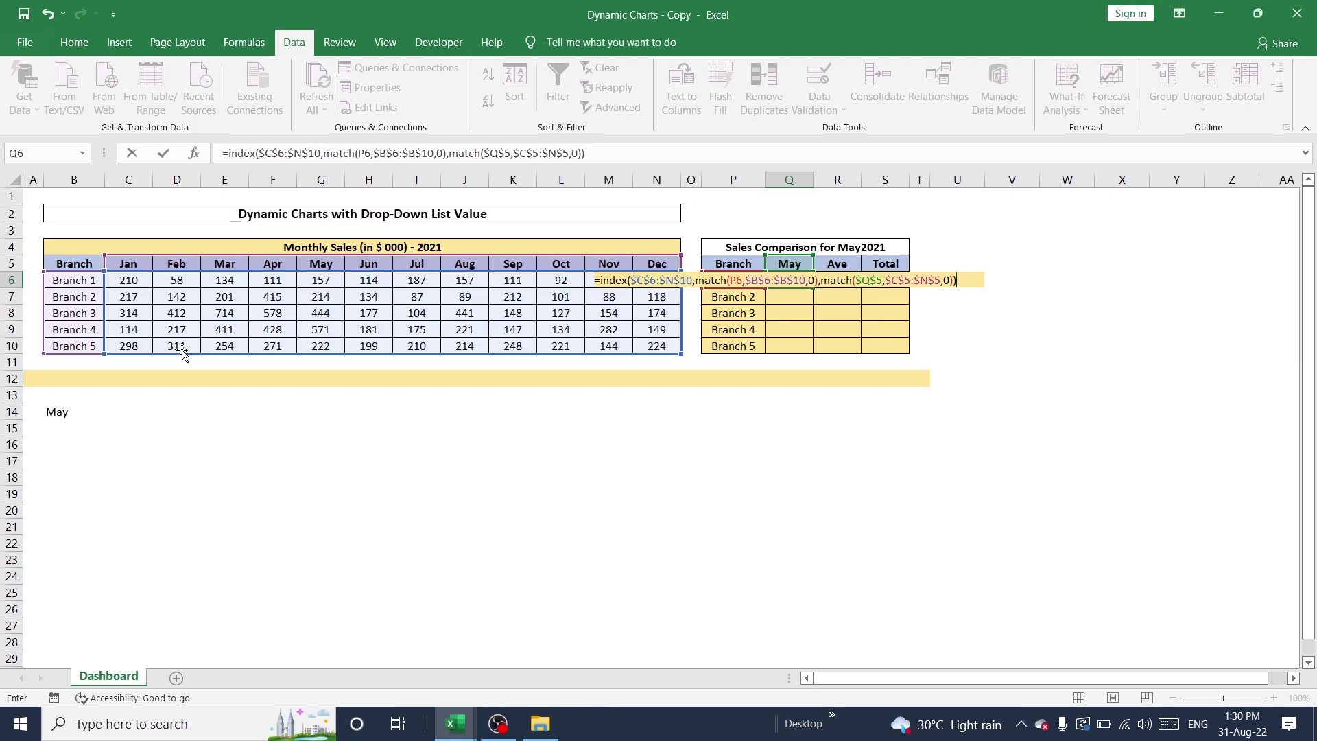
key(Return)
Copy Q6 and select the cells below it down to Q10.
key(Up)
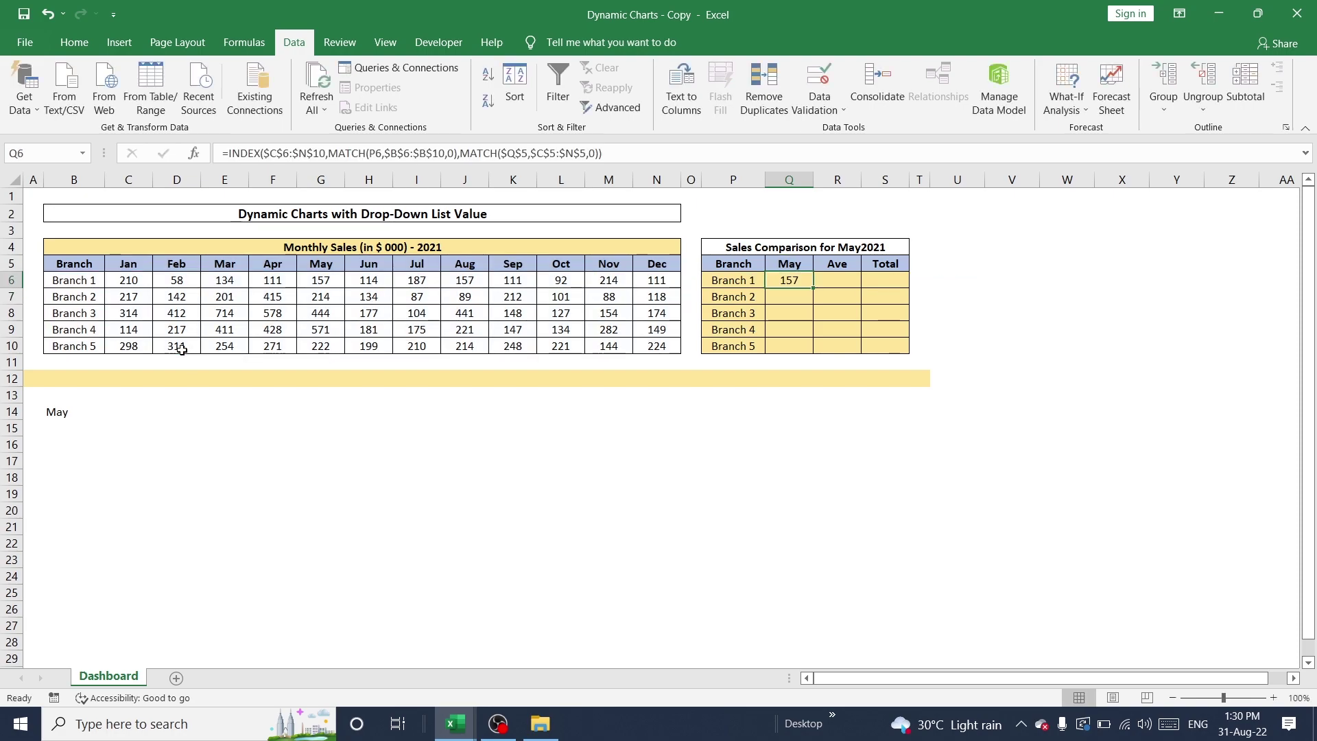
key(ctrl+c)
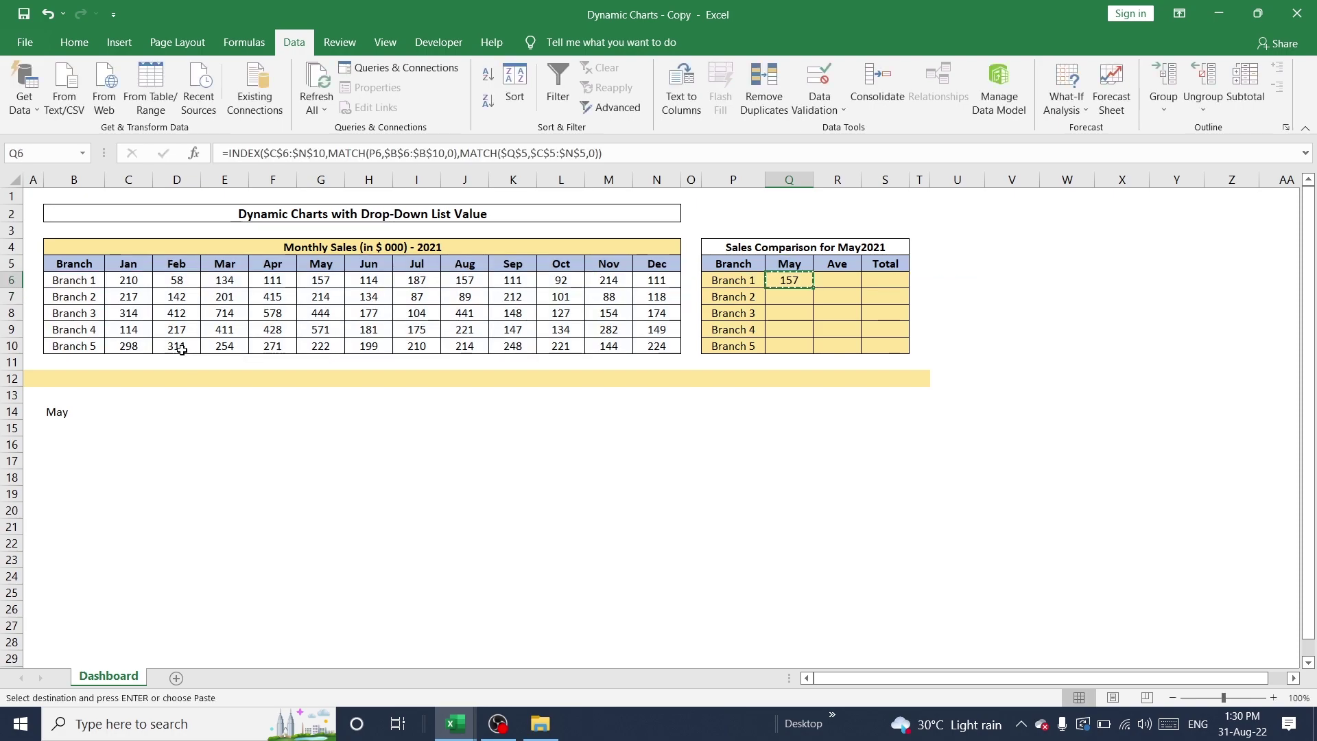
key(Down)
key(shift+Down)
key(shift+Down)
key(shift+Down)
Paste the lookup formula into Q7:Q10 and switch the month to Sep.
key(ctrl+v)
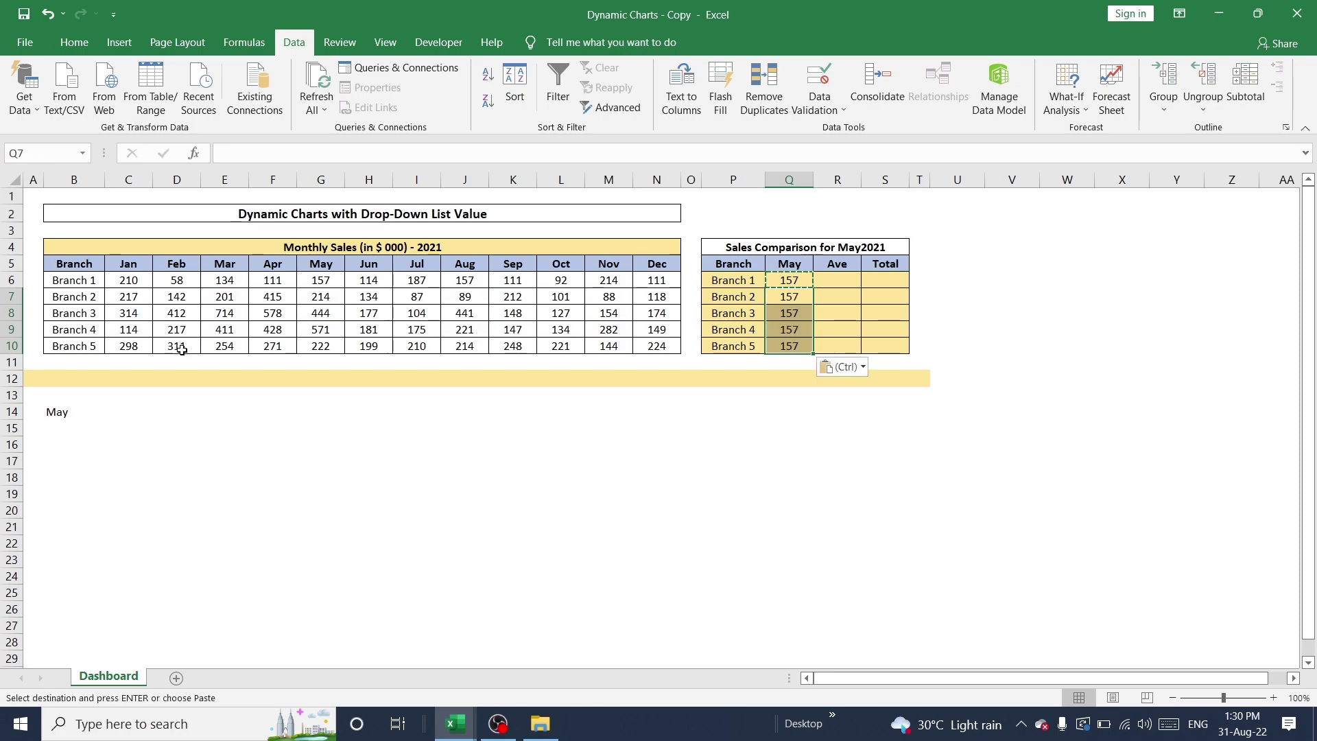
key(Up)
key(Escape)
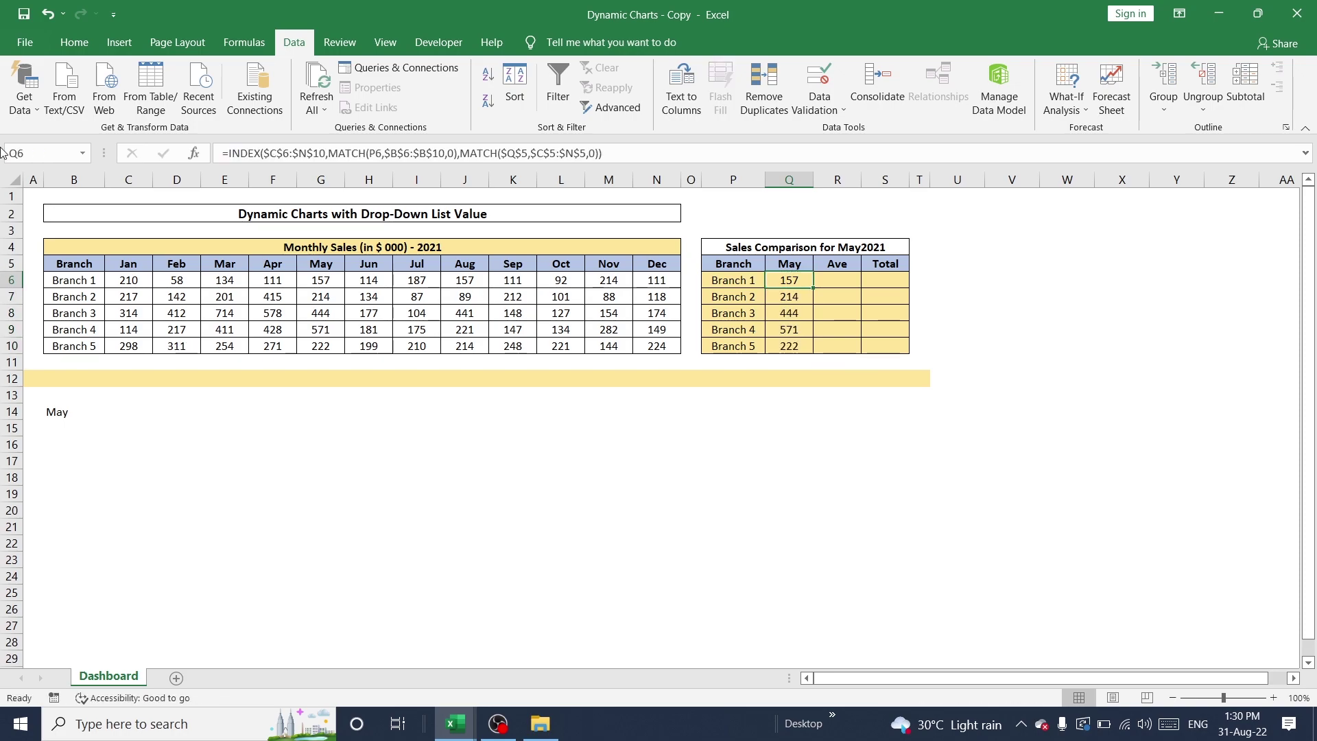
click(56, 411)
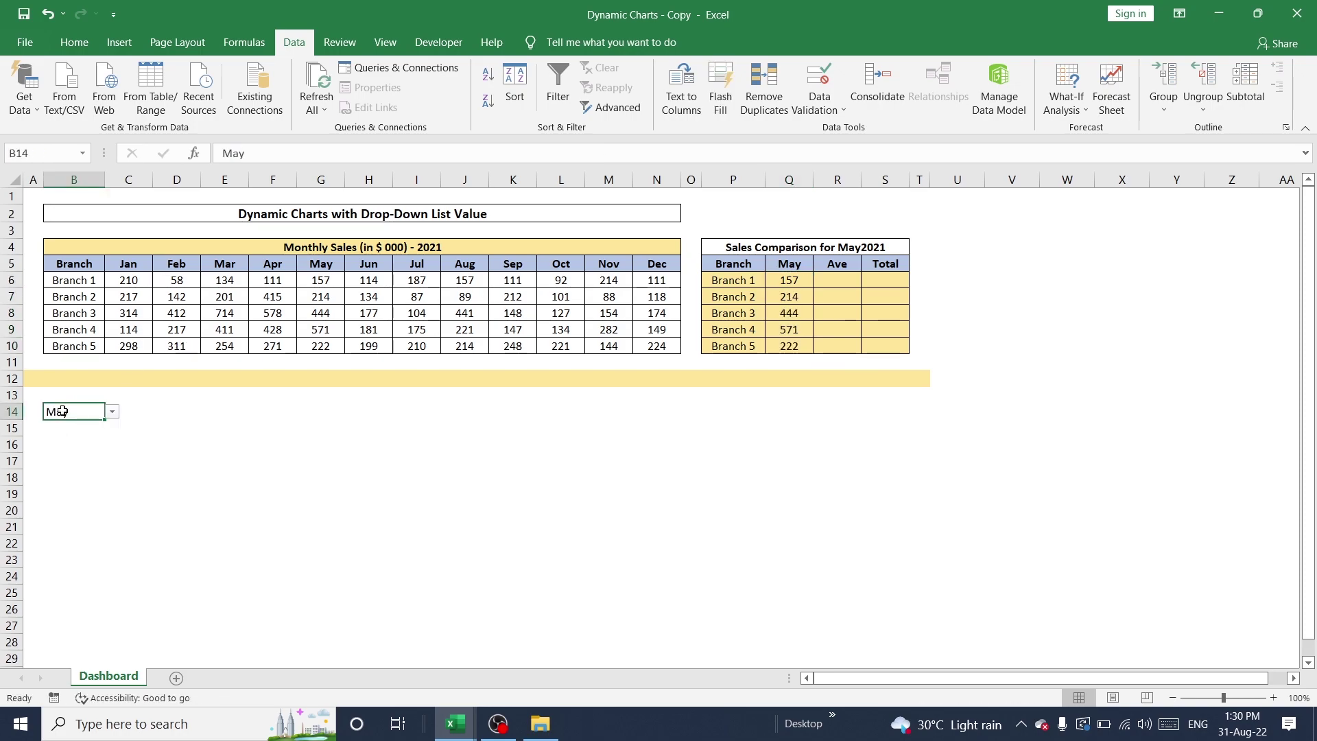
click(112, 411)
click(65, 473)
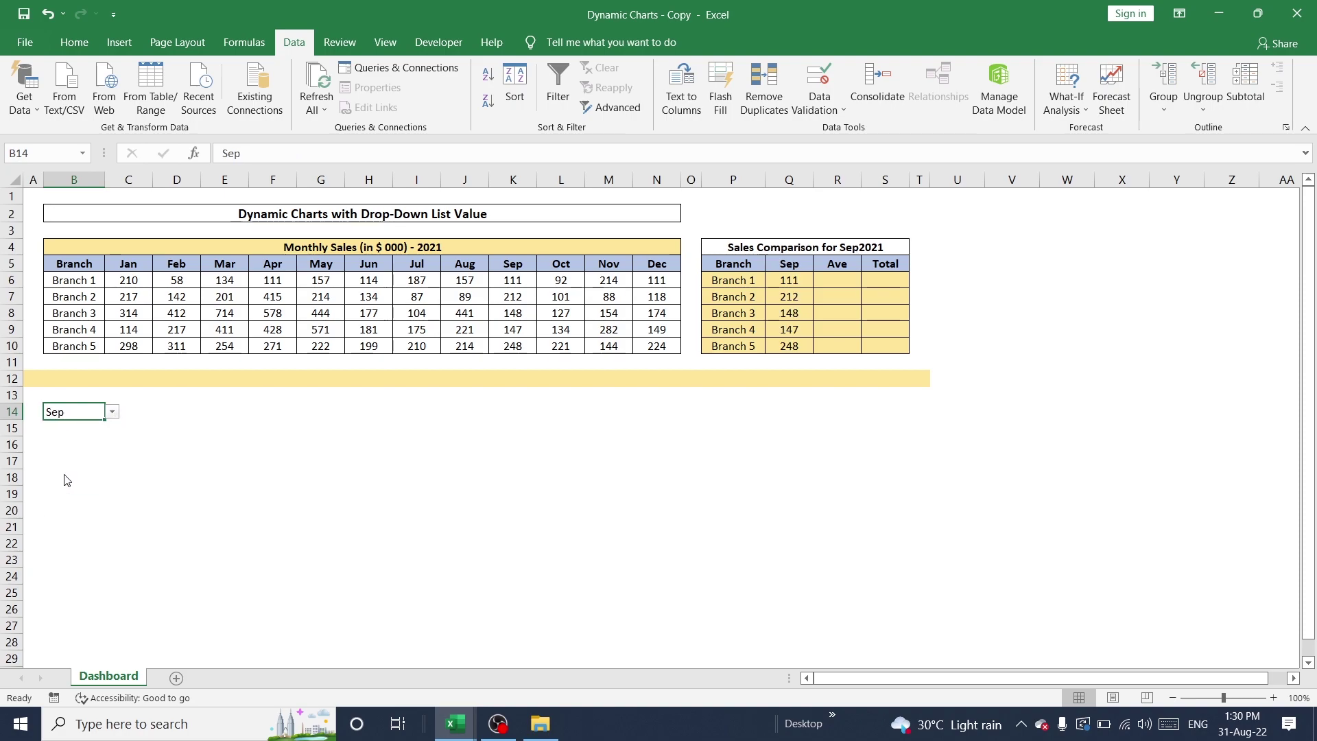
Compare the Q6:Q10 results with the Sep sales in K6:K10.
click(788, 283)
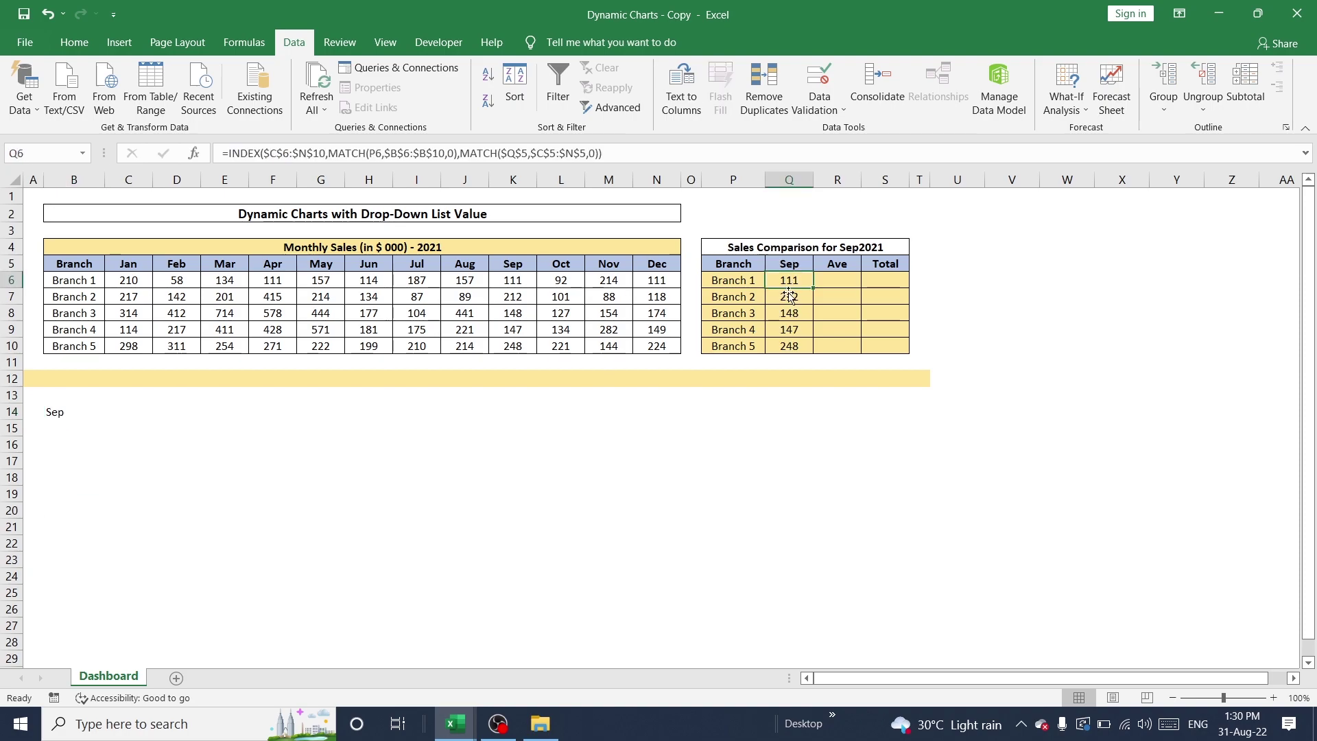
shift+click(790, 346)
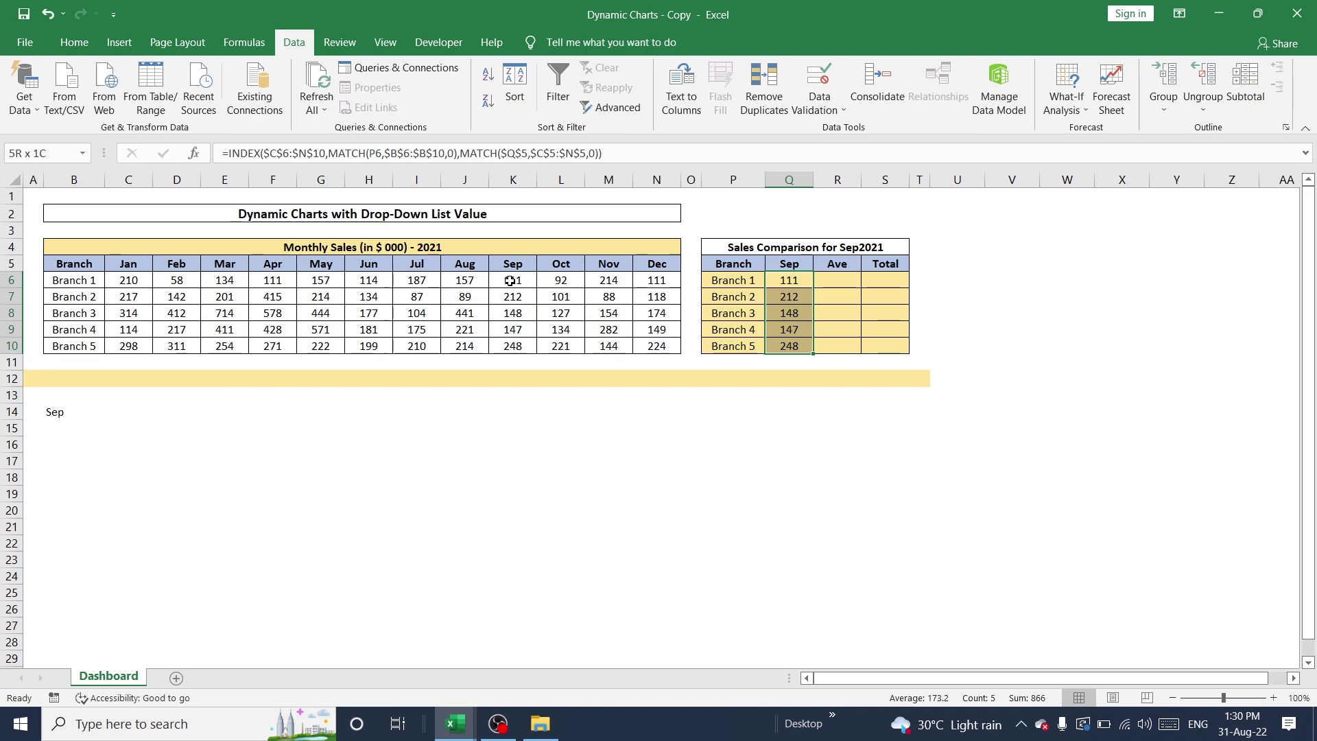
drag(510, 280, 513, 346)
click(789, 279)
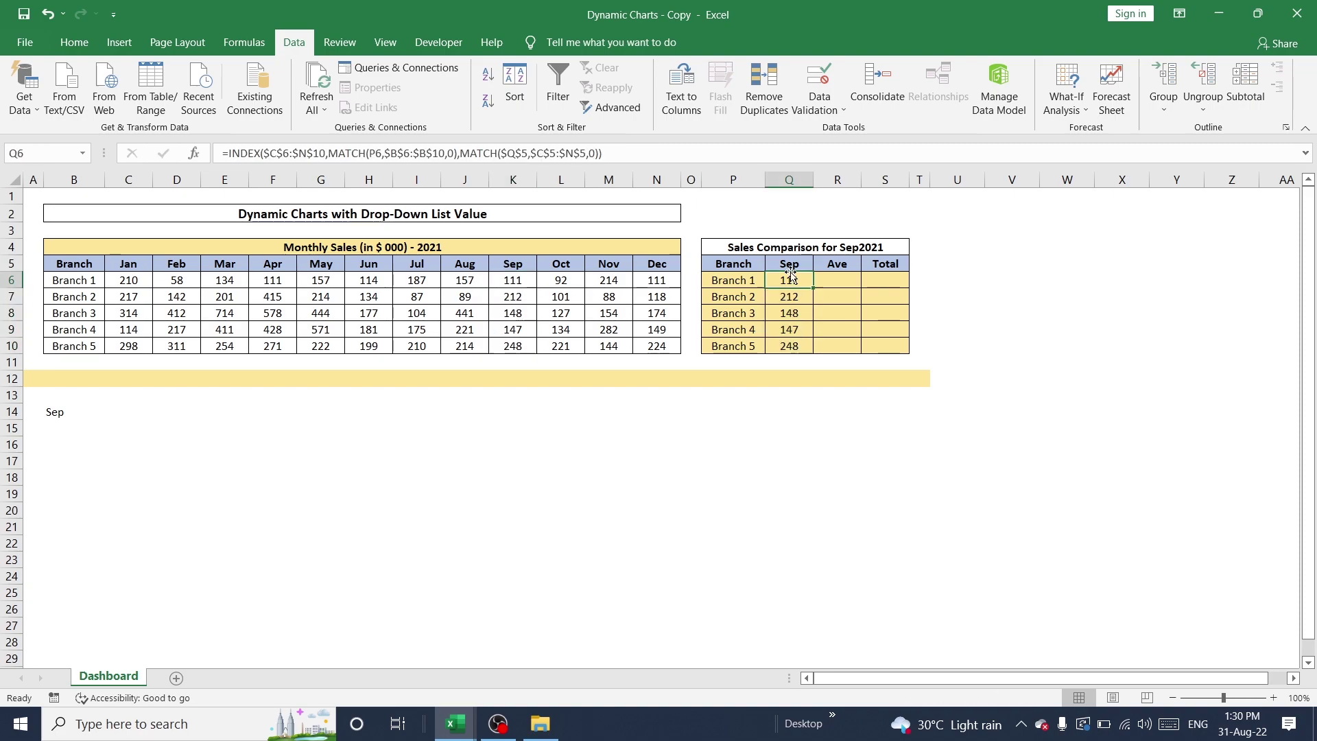
click(508, 281)
click(513, 340)
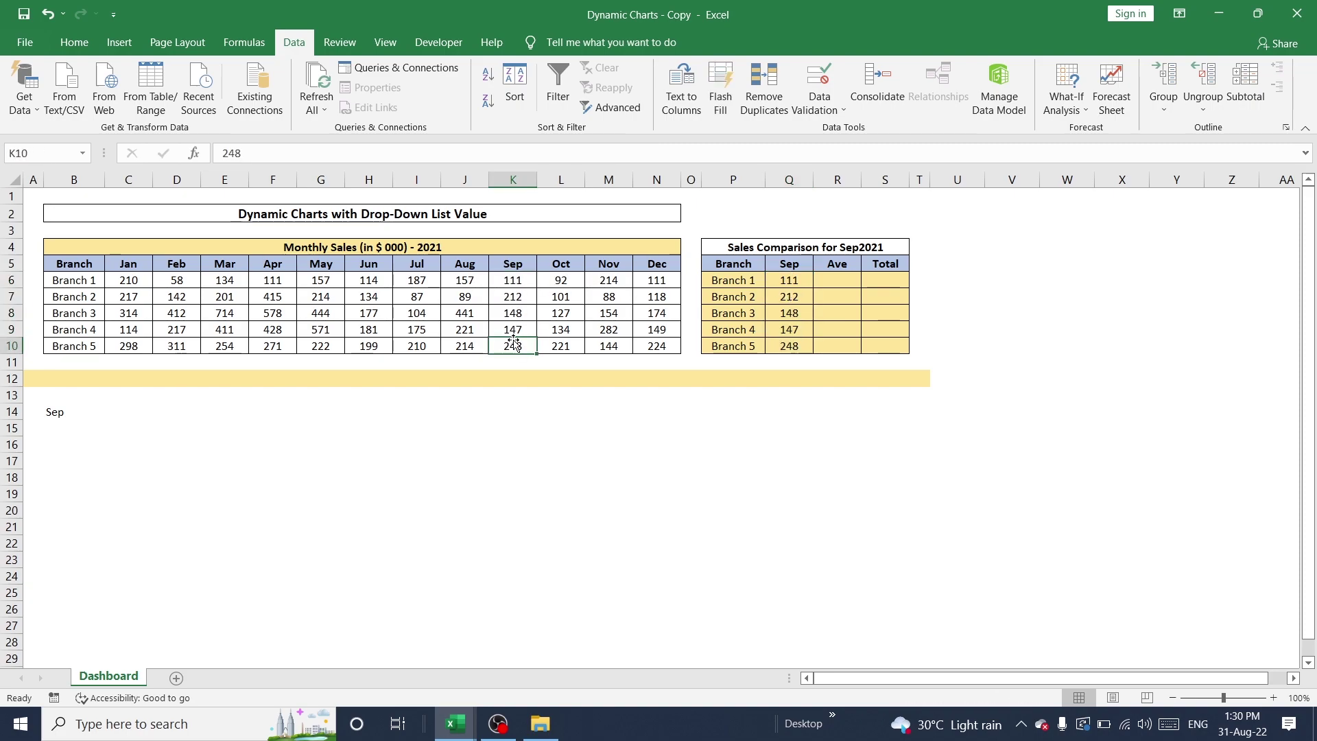
drag(516, 286, 517, 347)
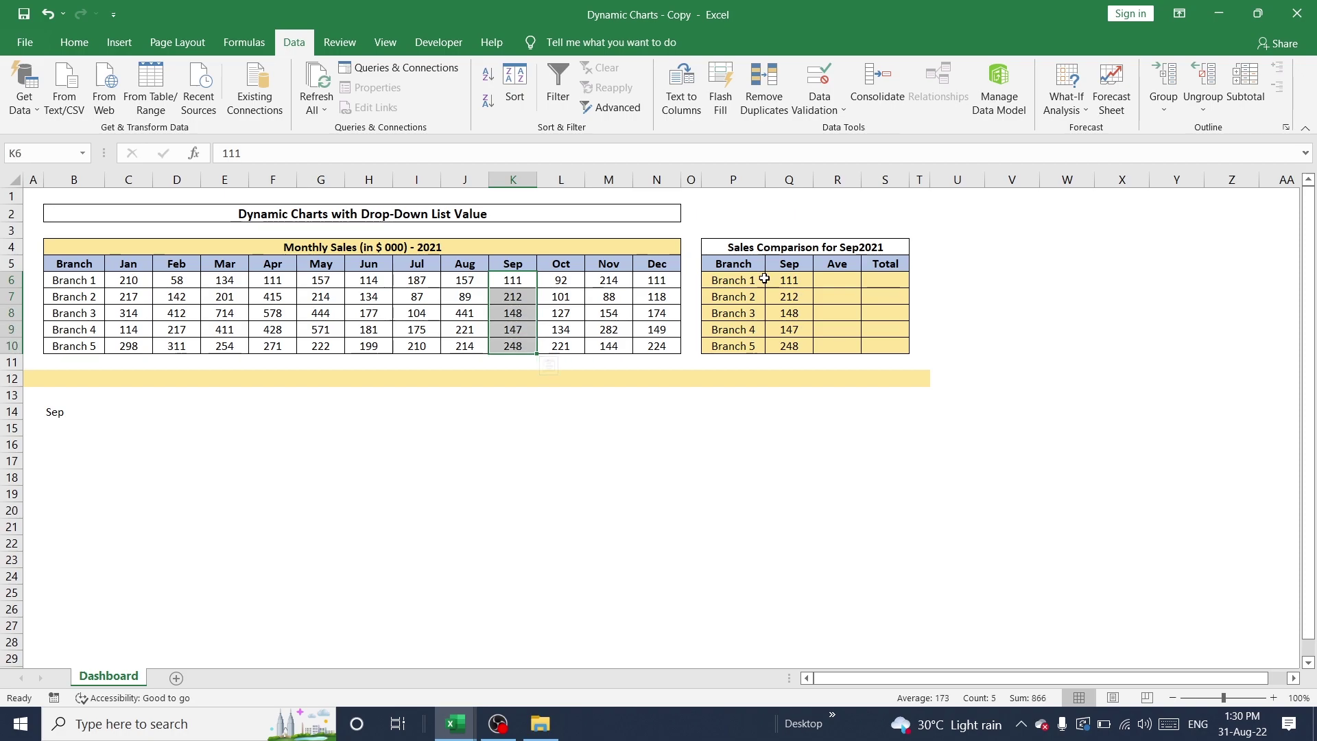
drag(759, 280, 778, 362)
Switch the month to Nov and compare with M6:M10 (214, 88, 154, 282, 144).
click(76, 409)
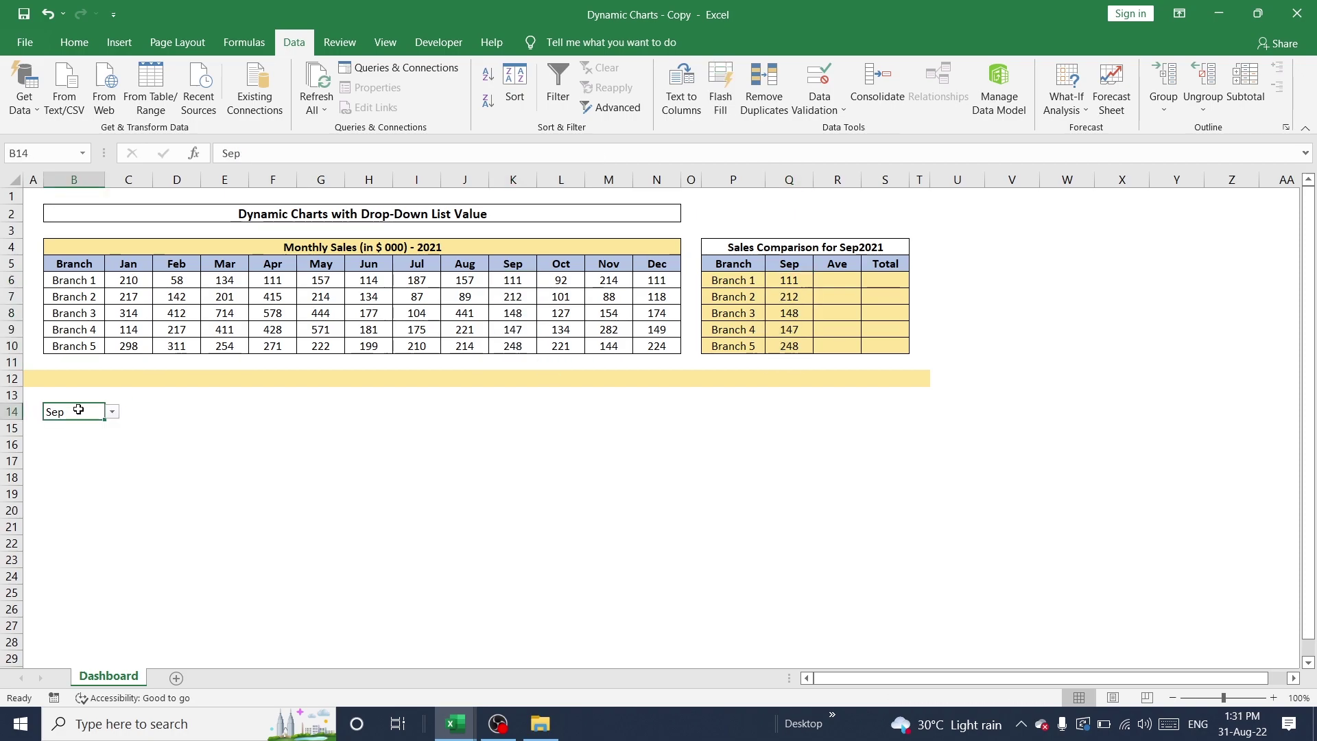
click(112, 412)
click(55, 496)
drag(601, 279, 614, 350)
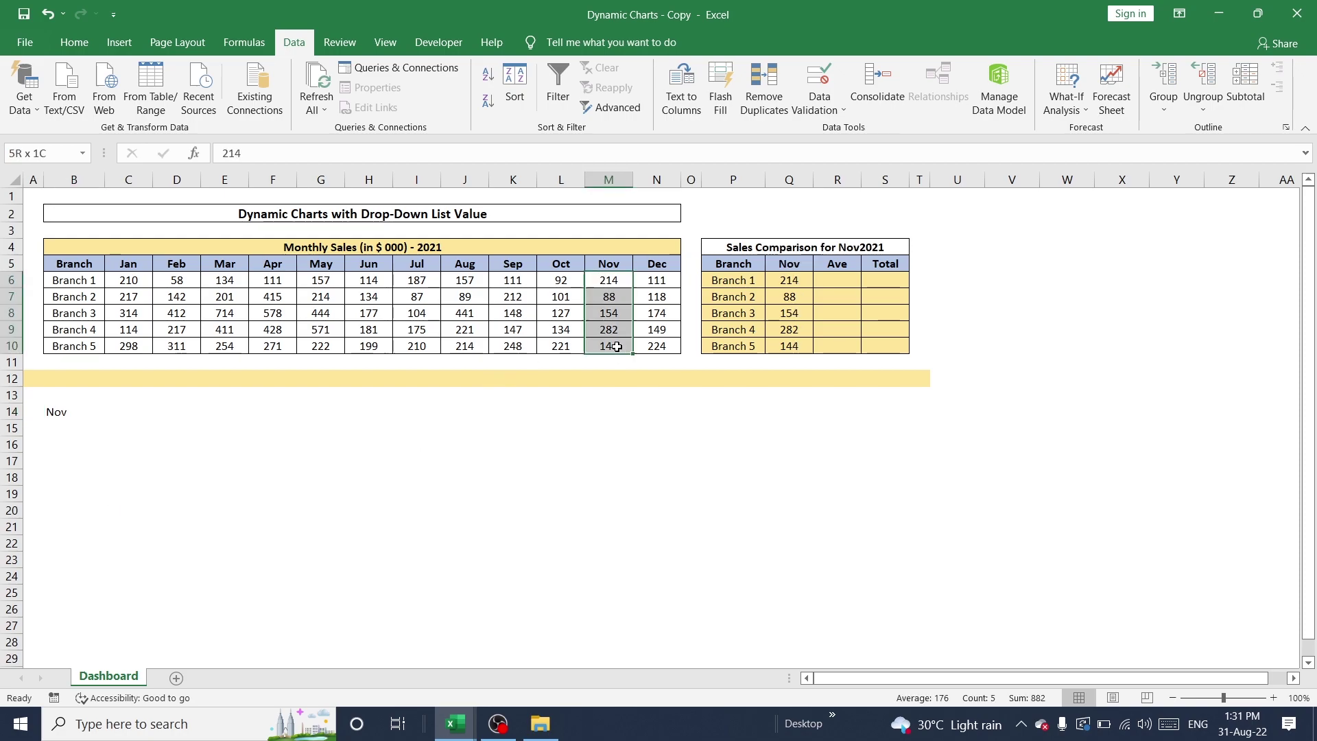
click(795, 278)
click(74, 412)
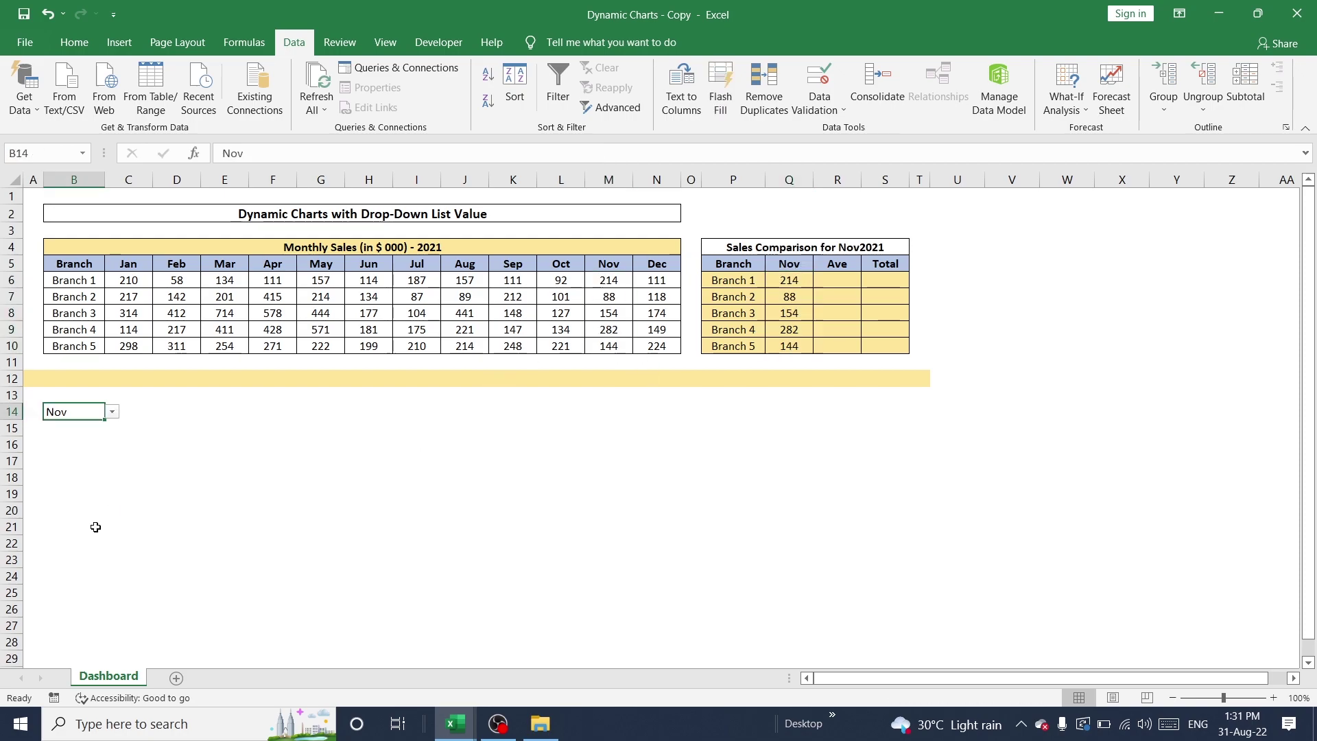
Insert a clustered column chart of the comparison table and move it below the sales table.
click(723, 262)
key(shift+Down)
key(shift+Down)
key(shift+Down)
key(shift+Down)
key(shift+Down)
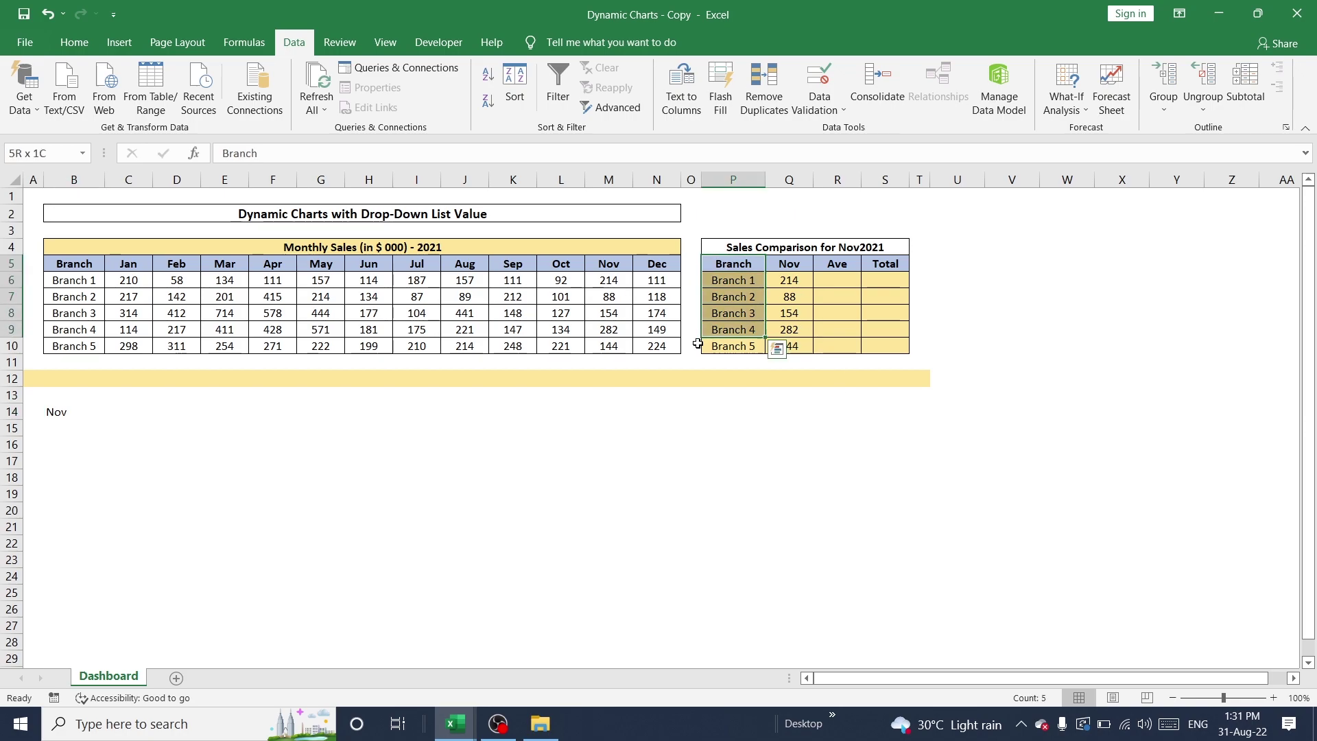
key(shift+Right)
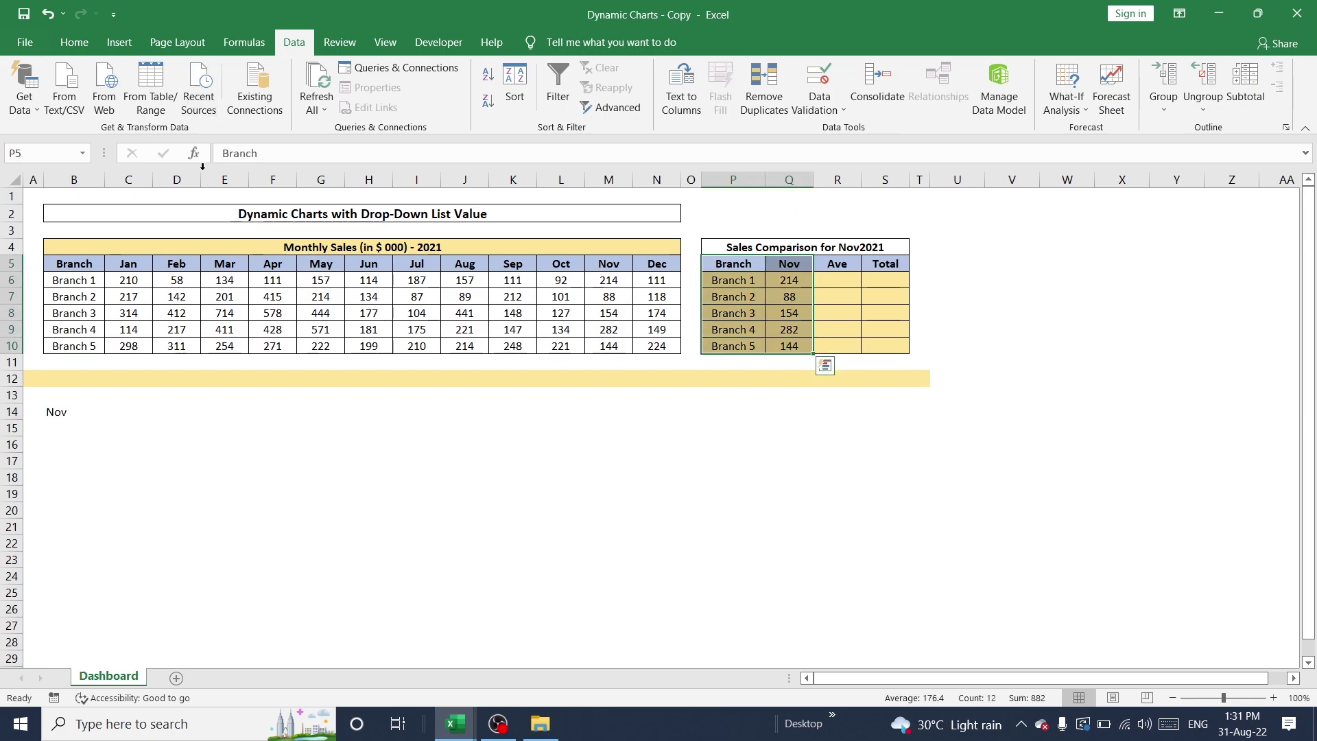
click(120, 43)
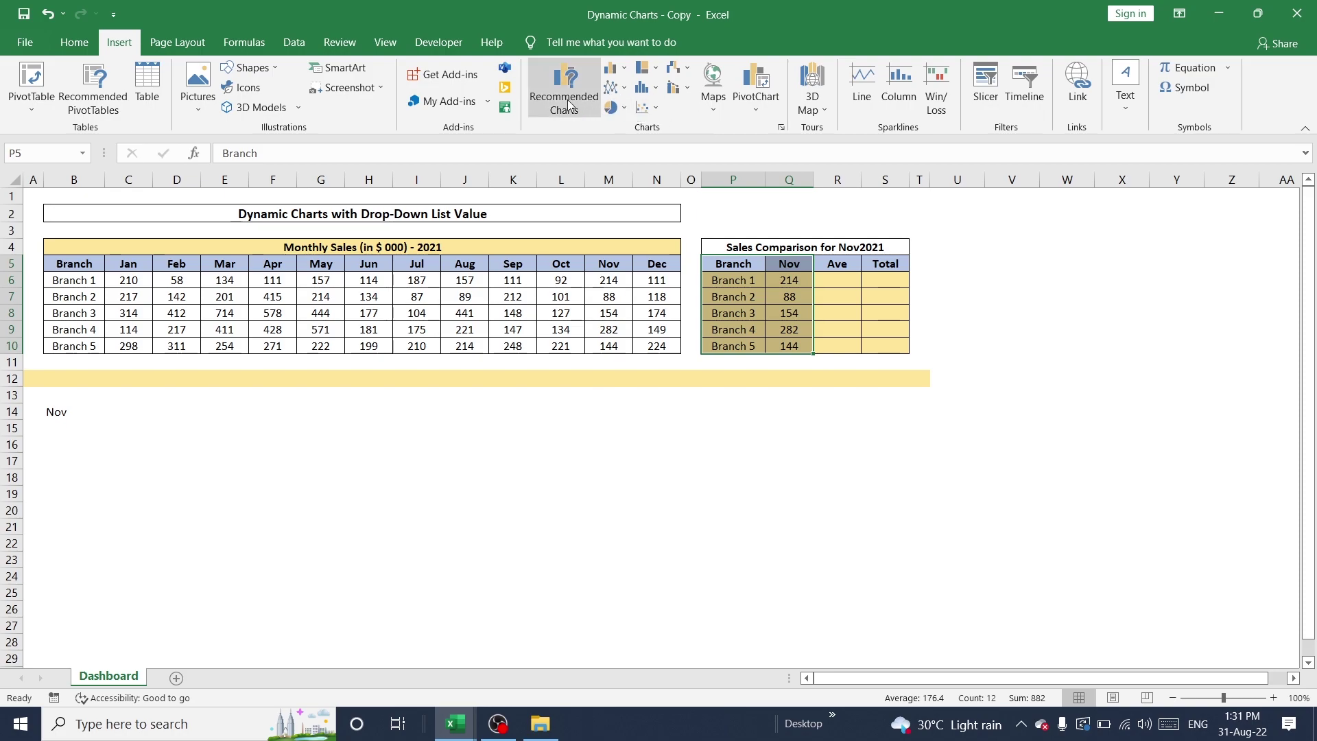
click(614, 70)
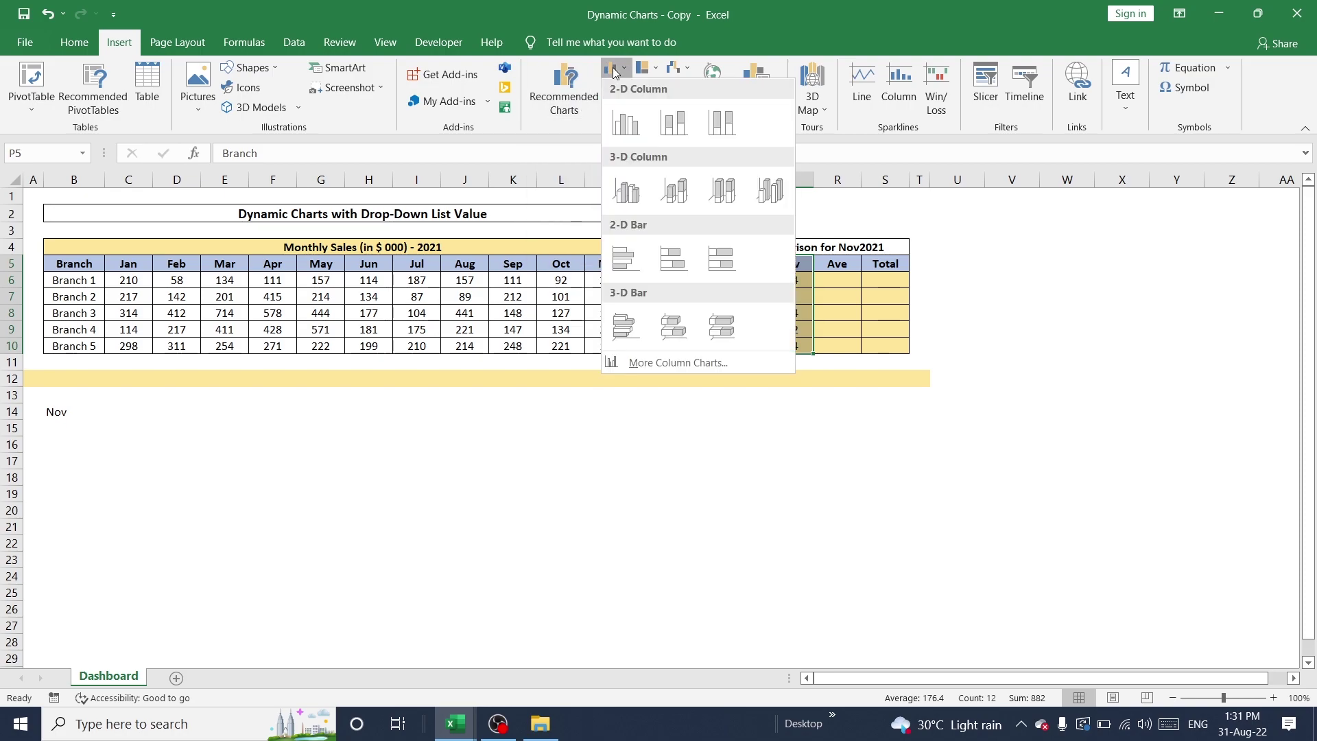
click(625, 131)
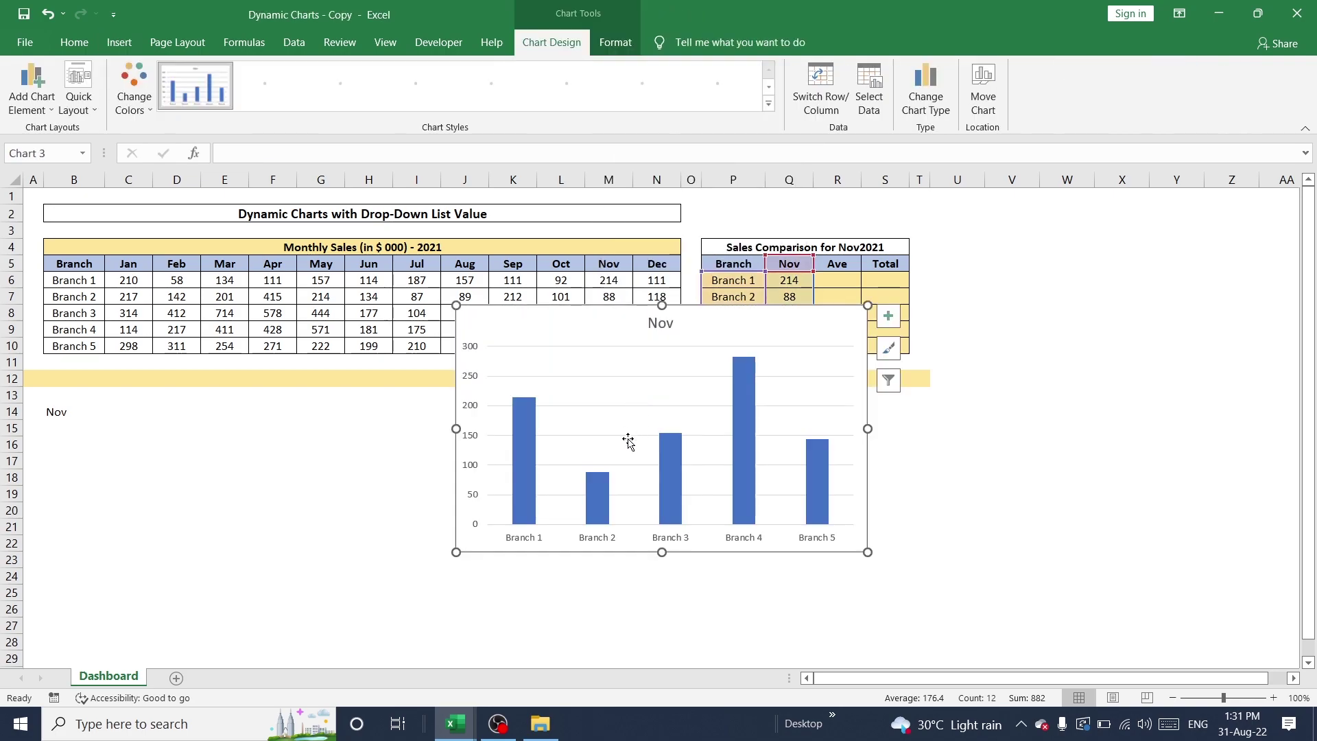
mouse_move(578, 353)
mouse_down()
mouse_move(302, 435)
mouse_move(216, 436)
mouse_up()
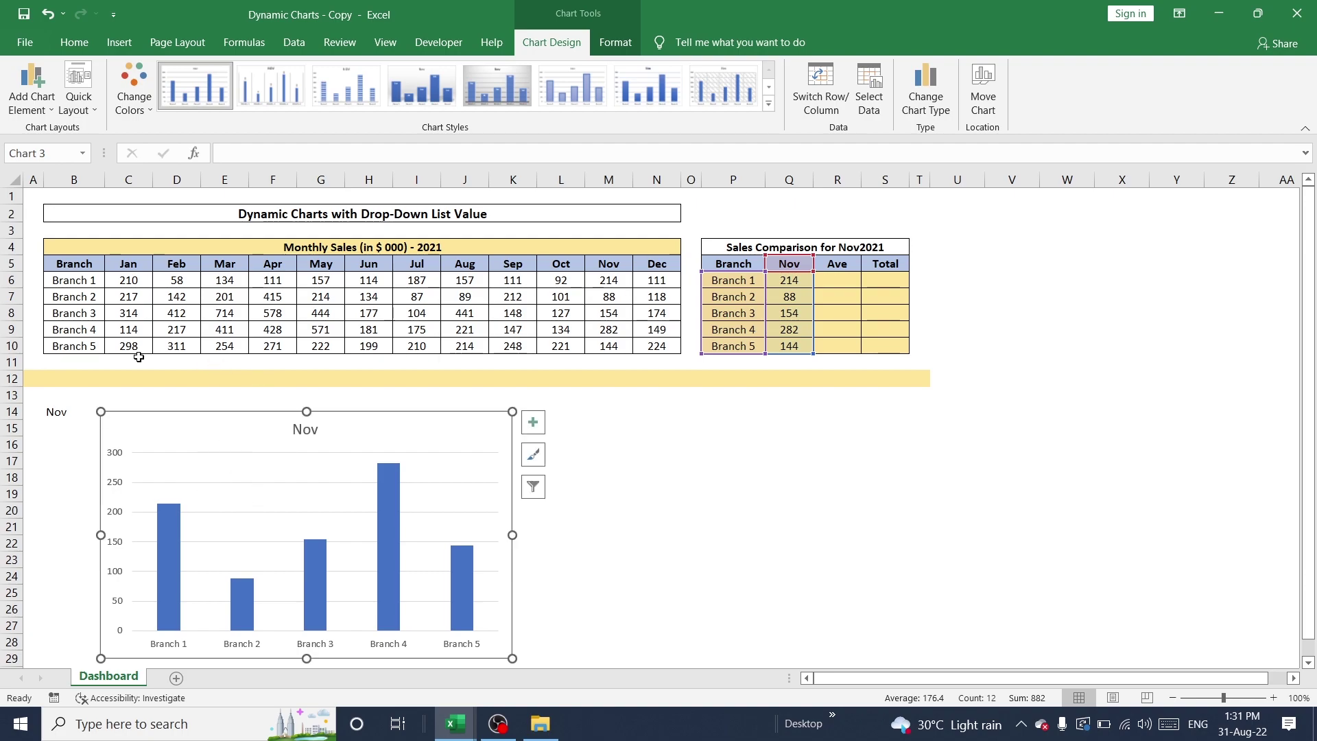
Shift the chart clear of the B14 drop-down and set the month to Jul.
scroll(2, 420, down, 1)
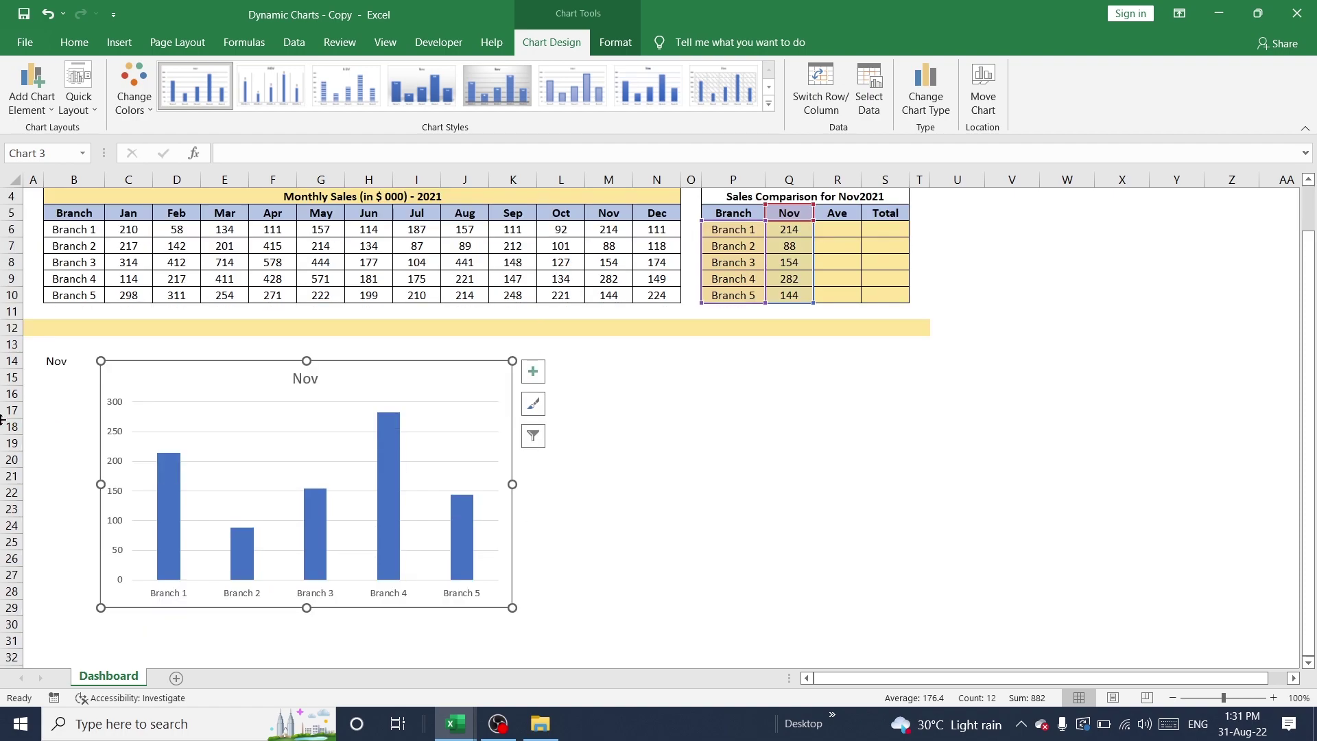
click(50, 364)
drag(177, 371, 141, 399)
click(112, 361)
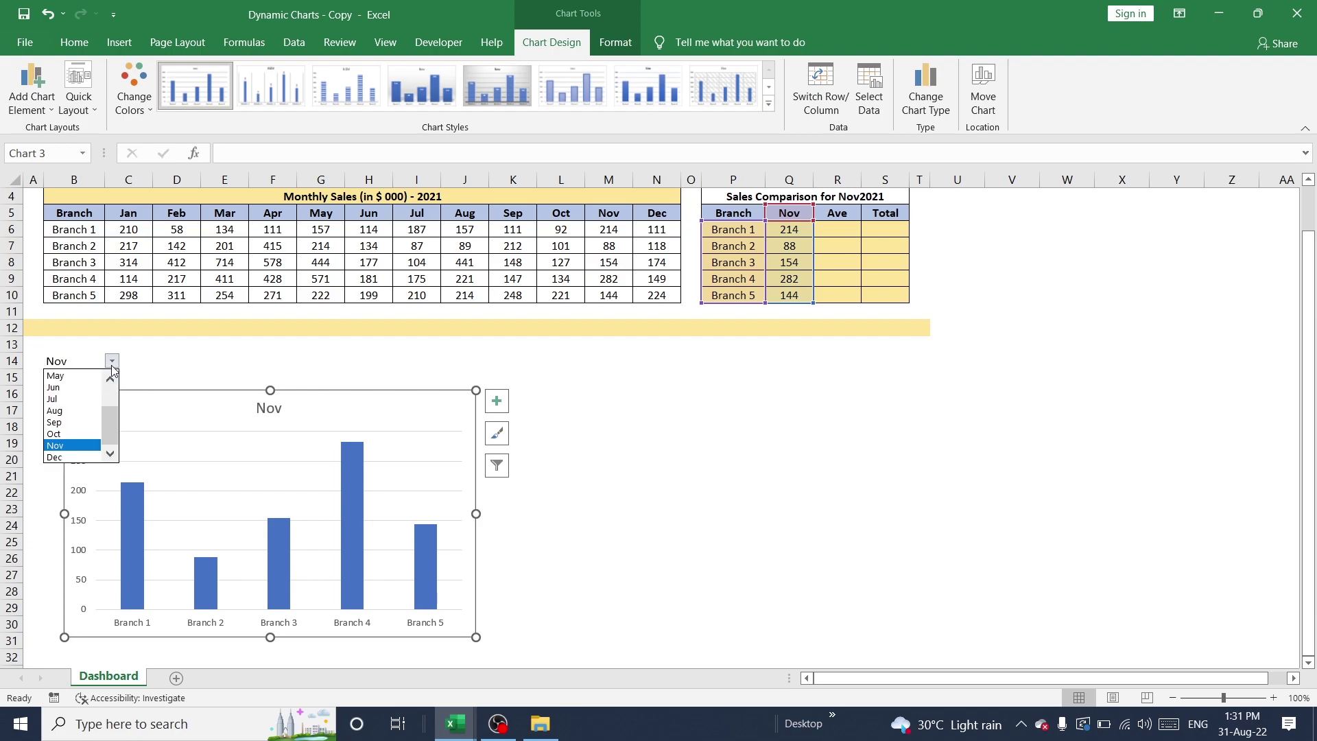
click(70, 399)
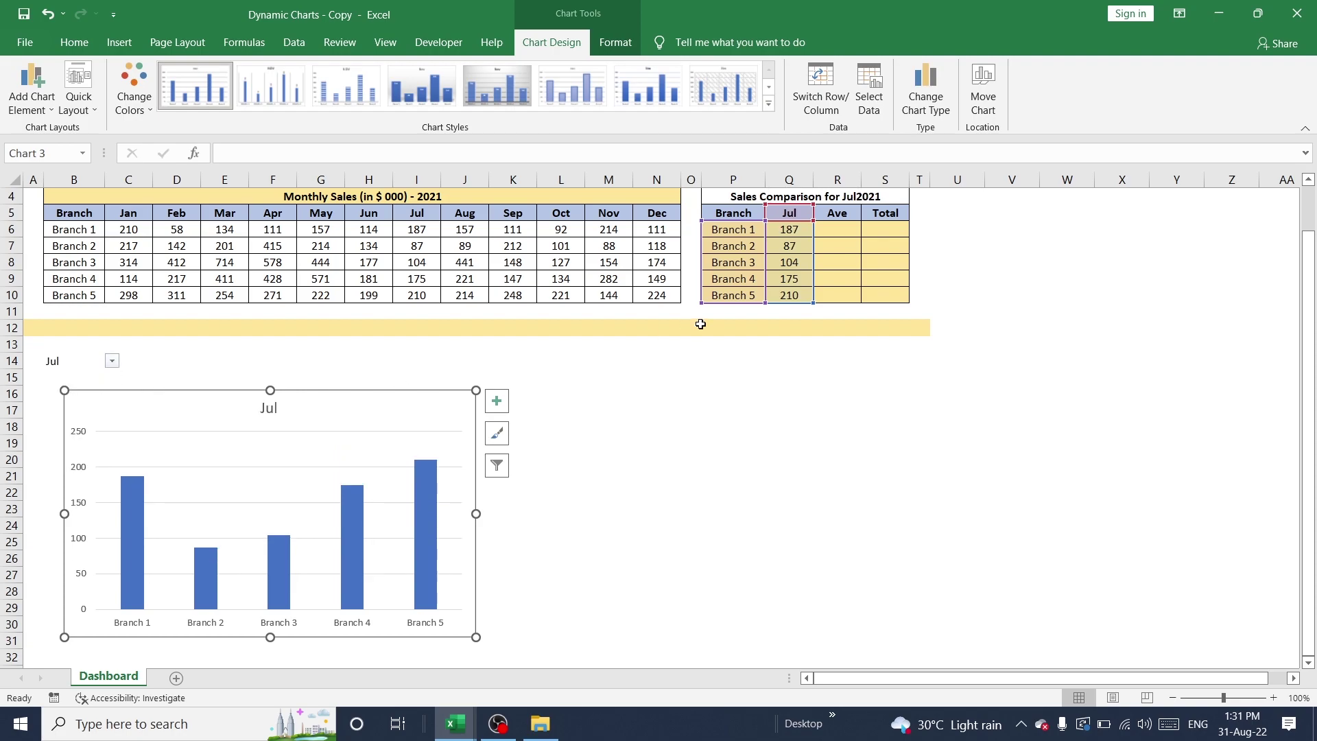
Review the Jul chart and the month cell B14, then go to R6.
scroll(799, 447, up, 1)
click(794, 445)
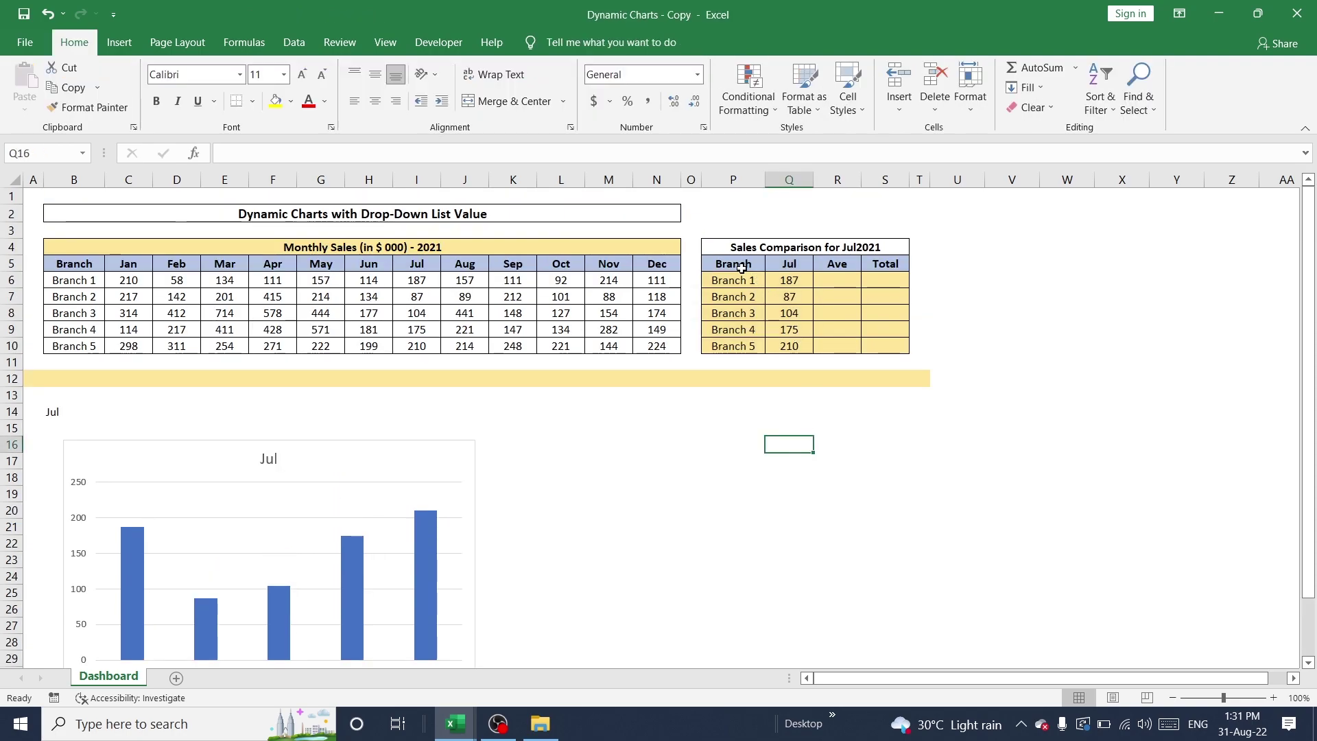
click(368, 468)
click(621, 444)
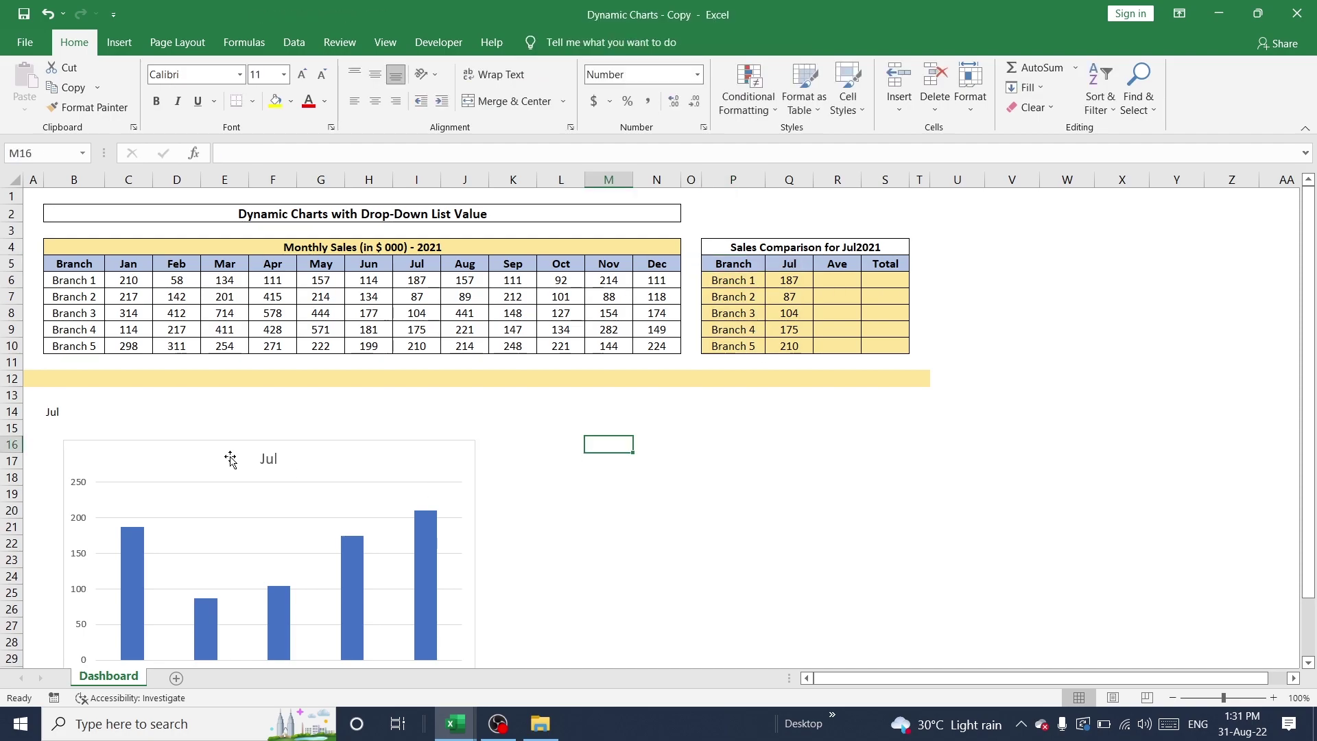
click(83, 410)
click(832, 281)
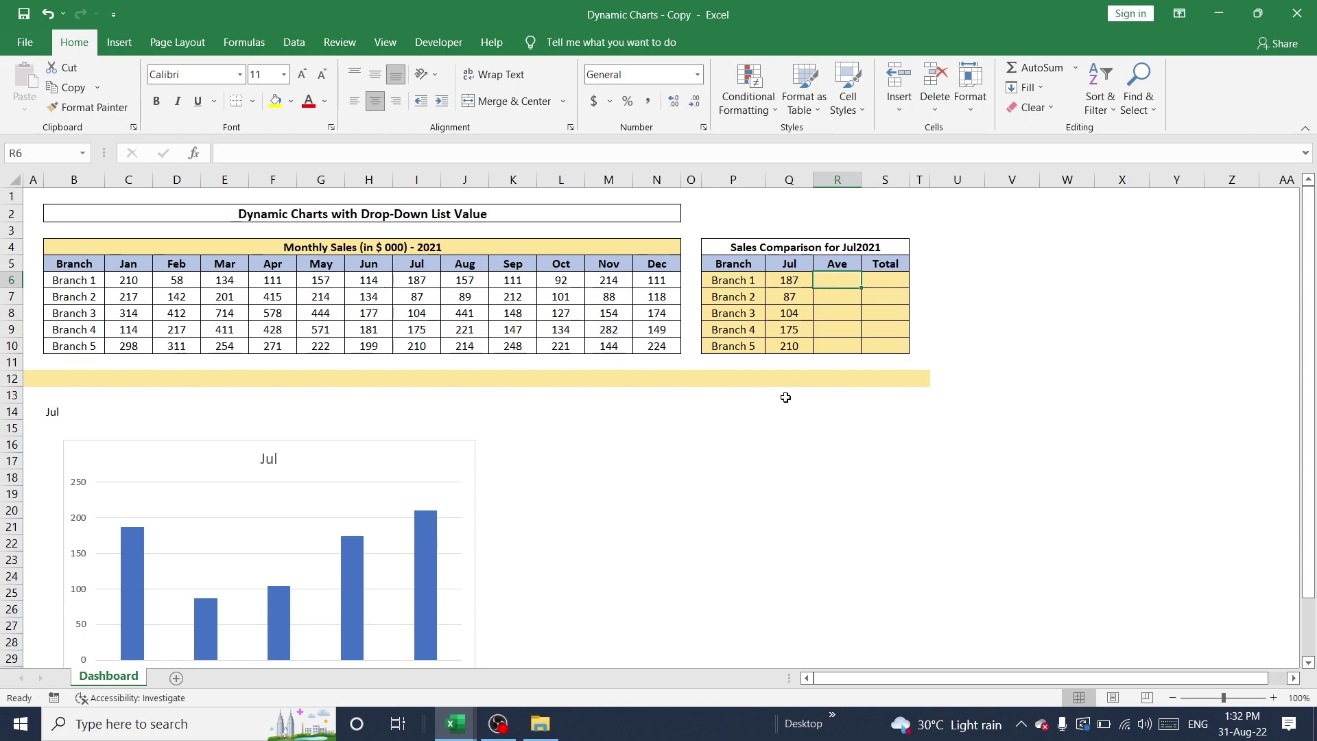
Enter =AVERAGE($Q$6:$Q$10) in R6 for the Jul average.
key(Left)
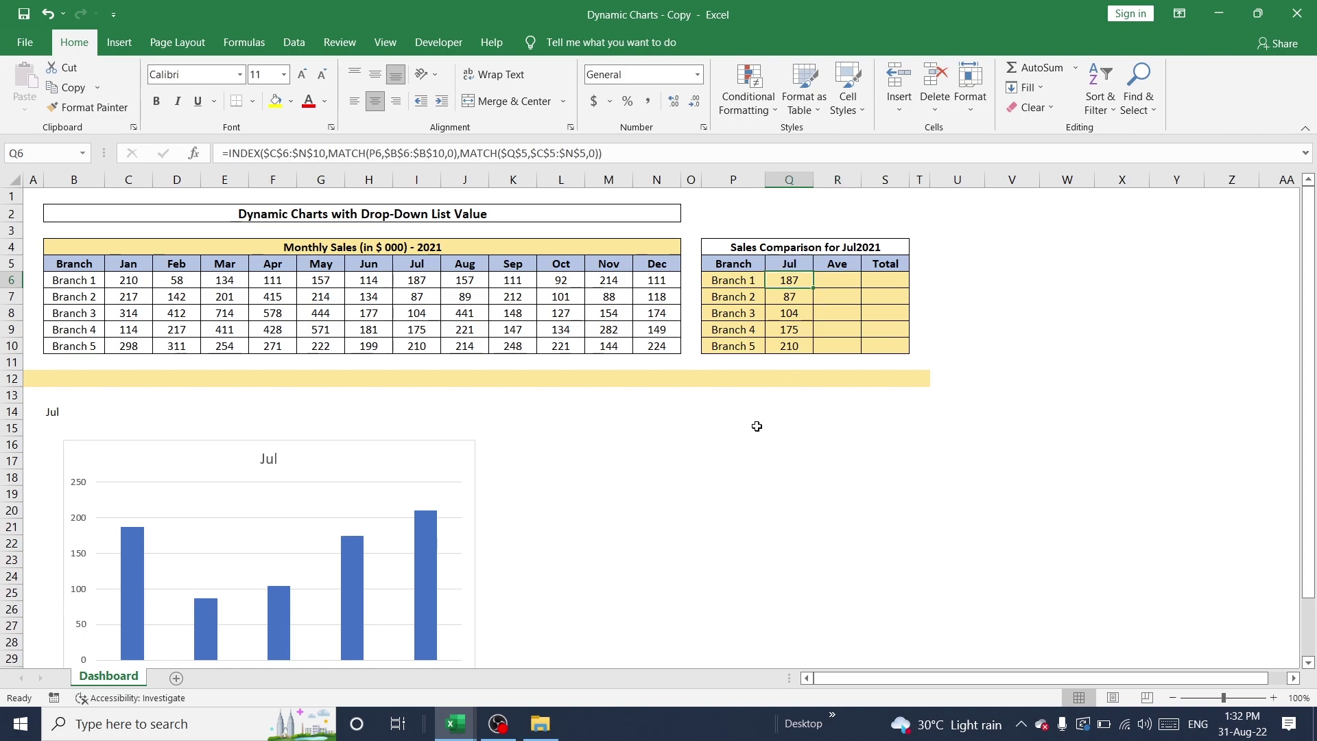
key(shift+Down)
key(shift+Down)
key(shift+Down)
key(shift+Down)
key(Right)
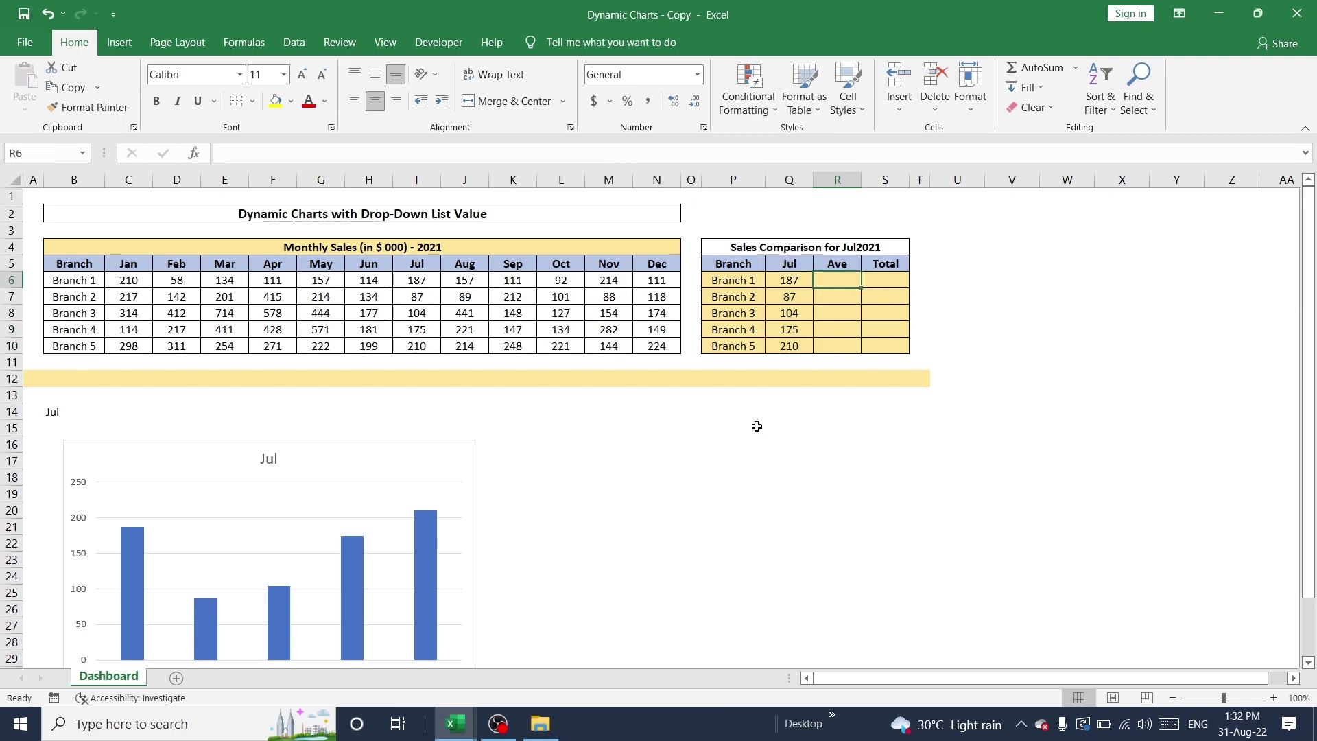
text(=avera)
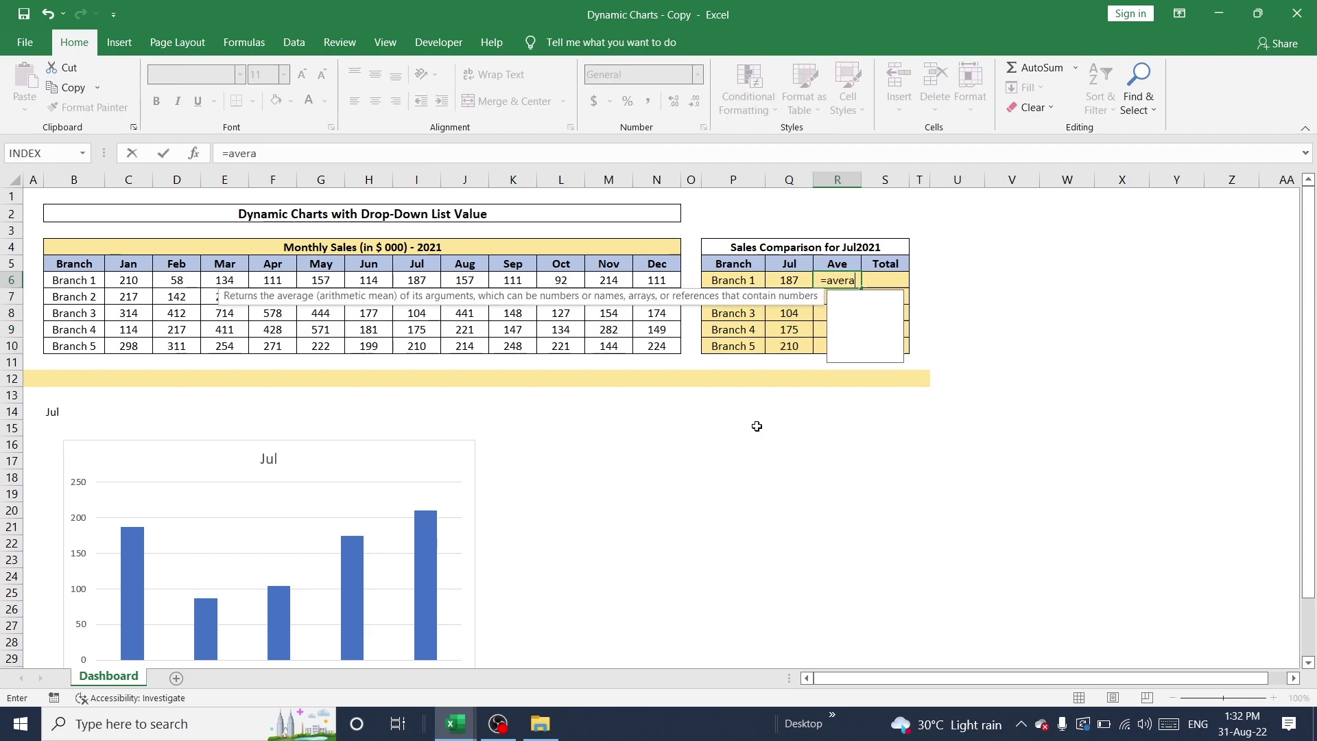
text(ge()
key(Left)
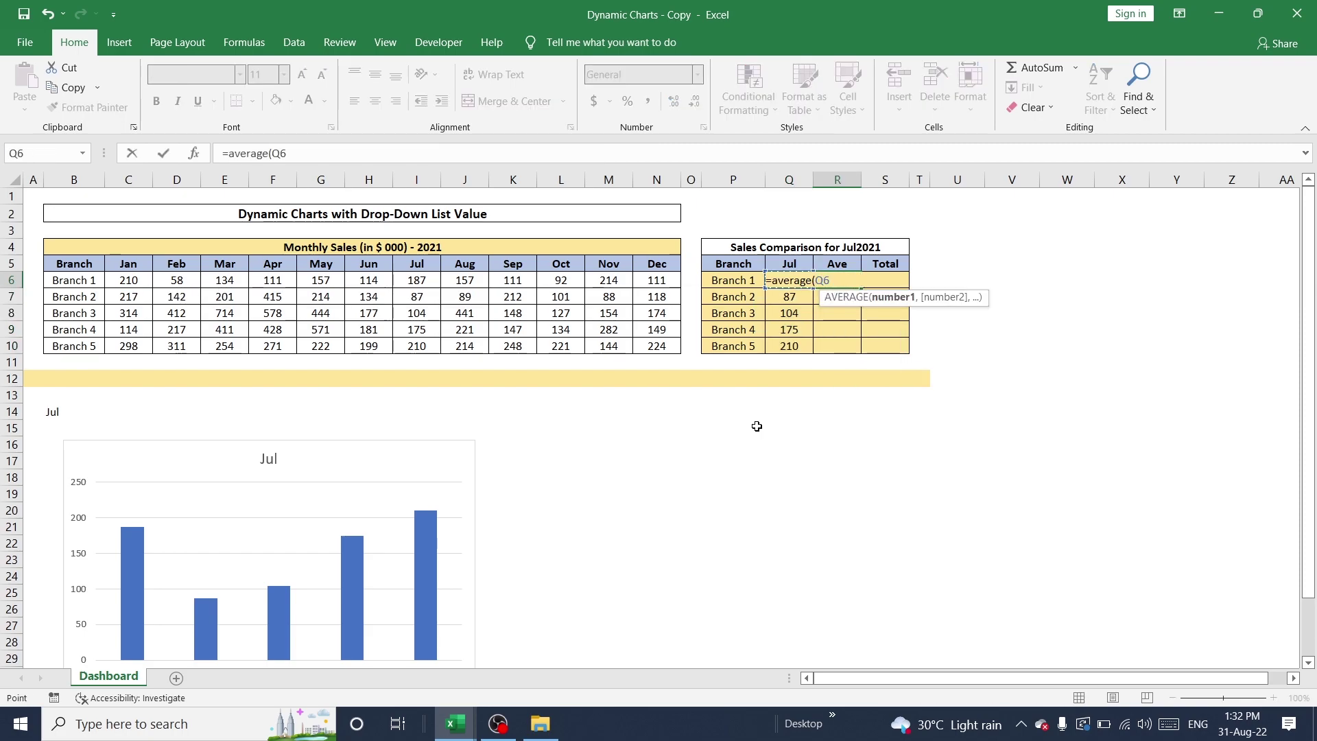
key(shift+Down)
key(shift+Down)
key(shift+Down)
key(shift+Down)
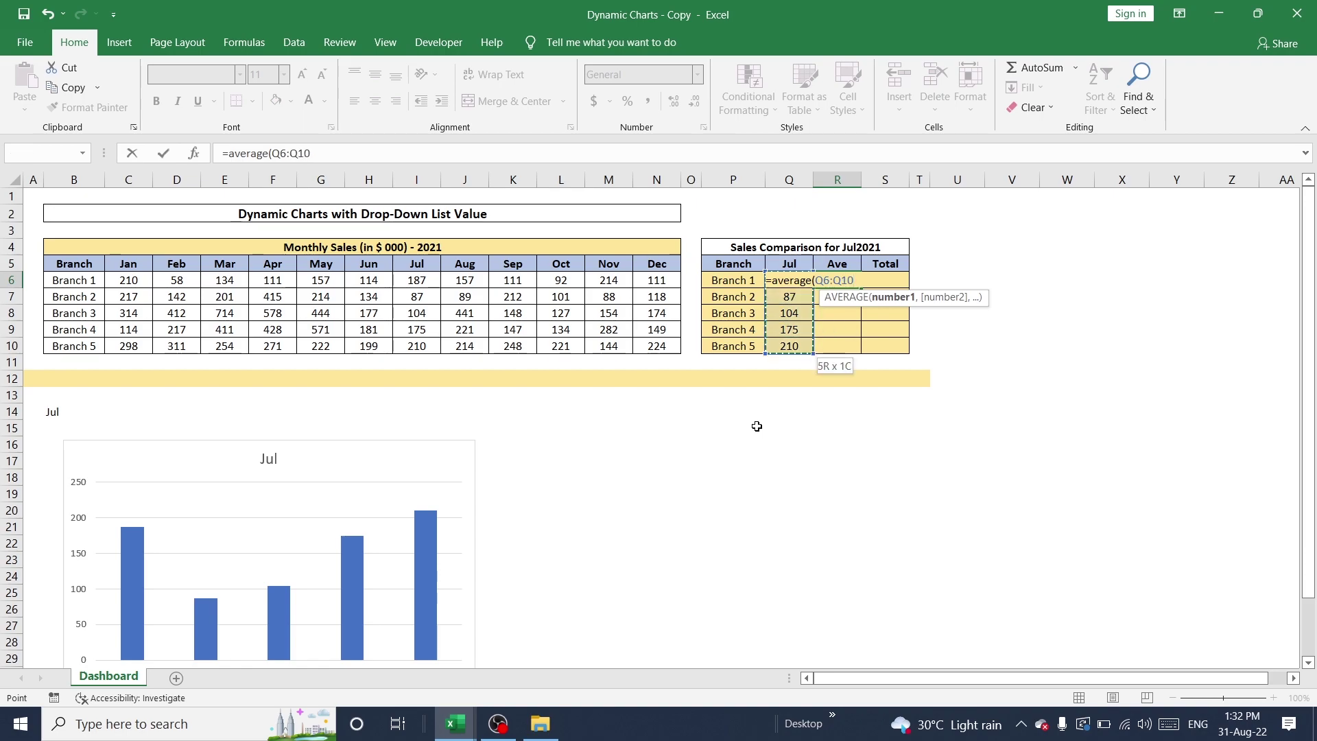
key(F4)
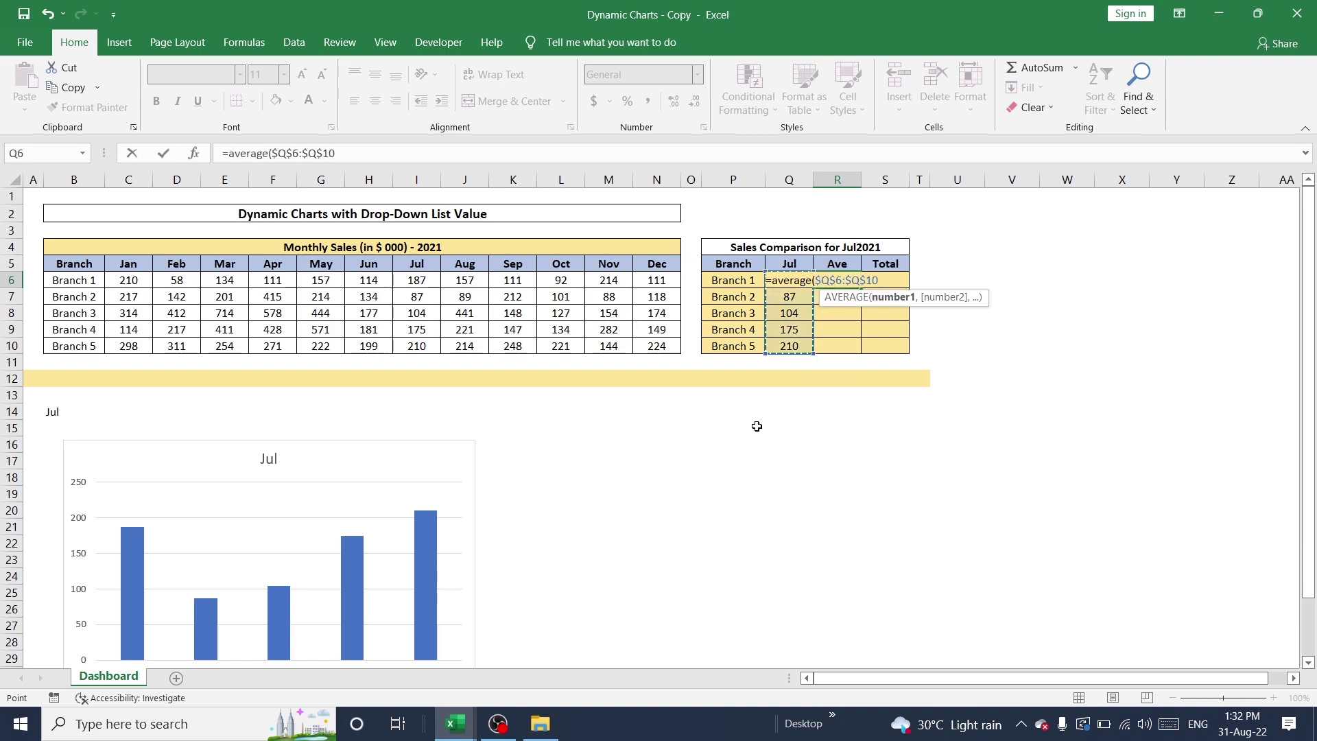
key(Return)
Copy the average formula into R7:R10 so every branch shows 152.6.
key(Up)
key(ctrl+c)
key(Down)
key(shift+Down)
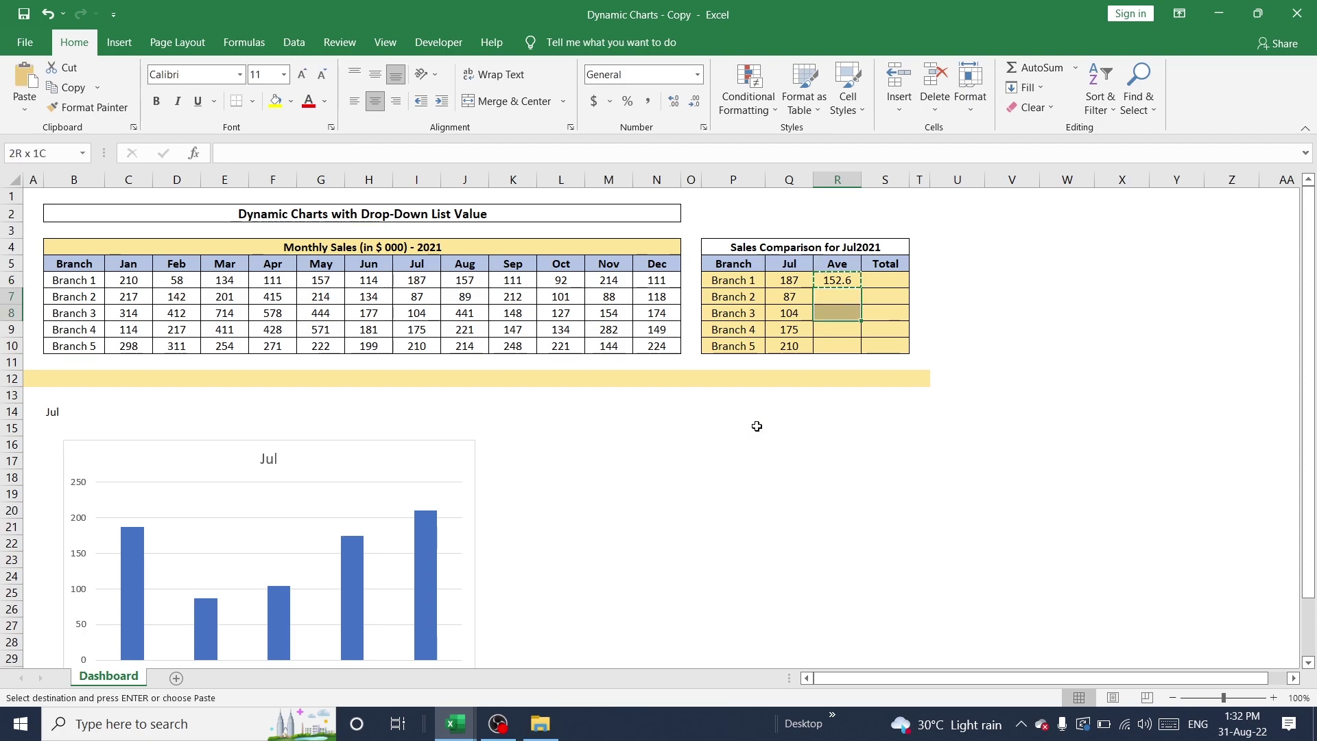
key(shift+Down)
key(shift+Down)
key(ctrl+v)
key(Up)
key(Escape)
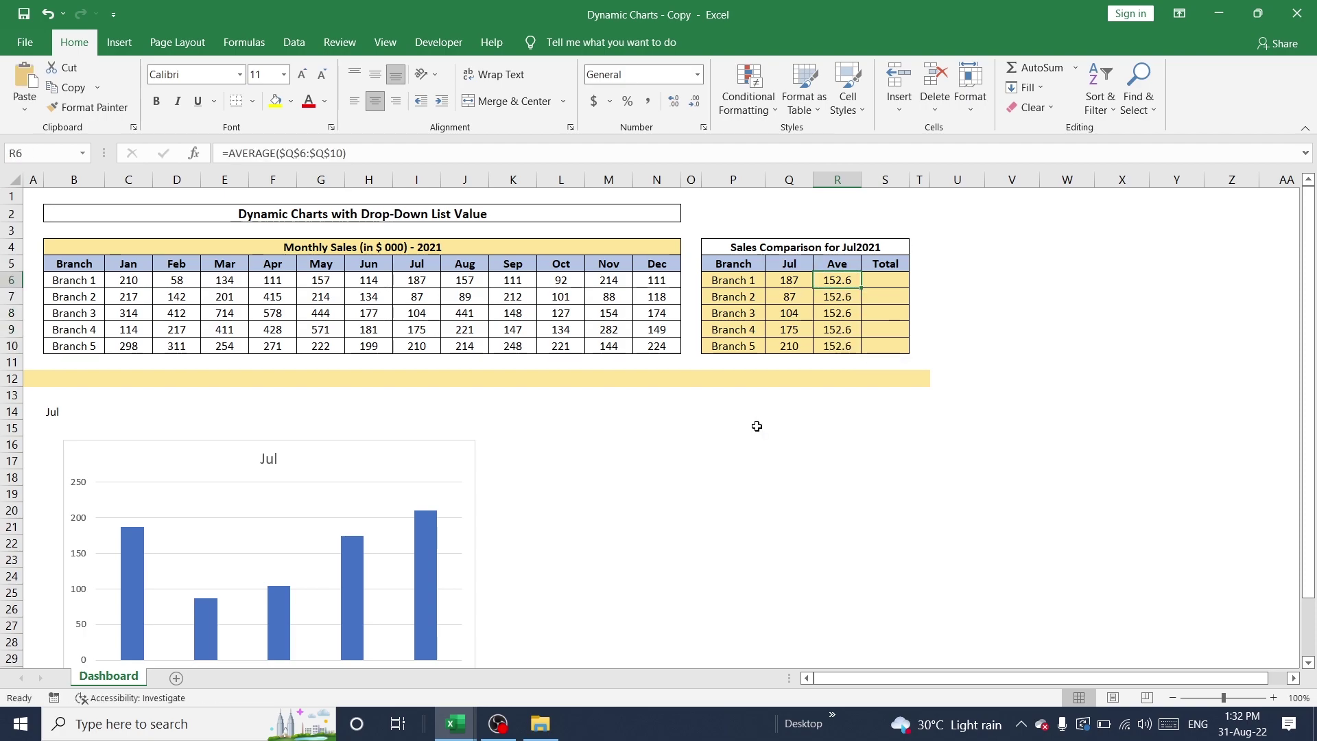
key(Up)
key(Down)
key(Down)
key(Up)
key(Left)
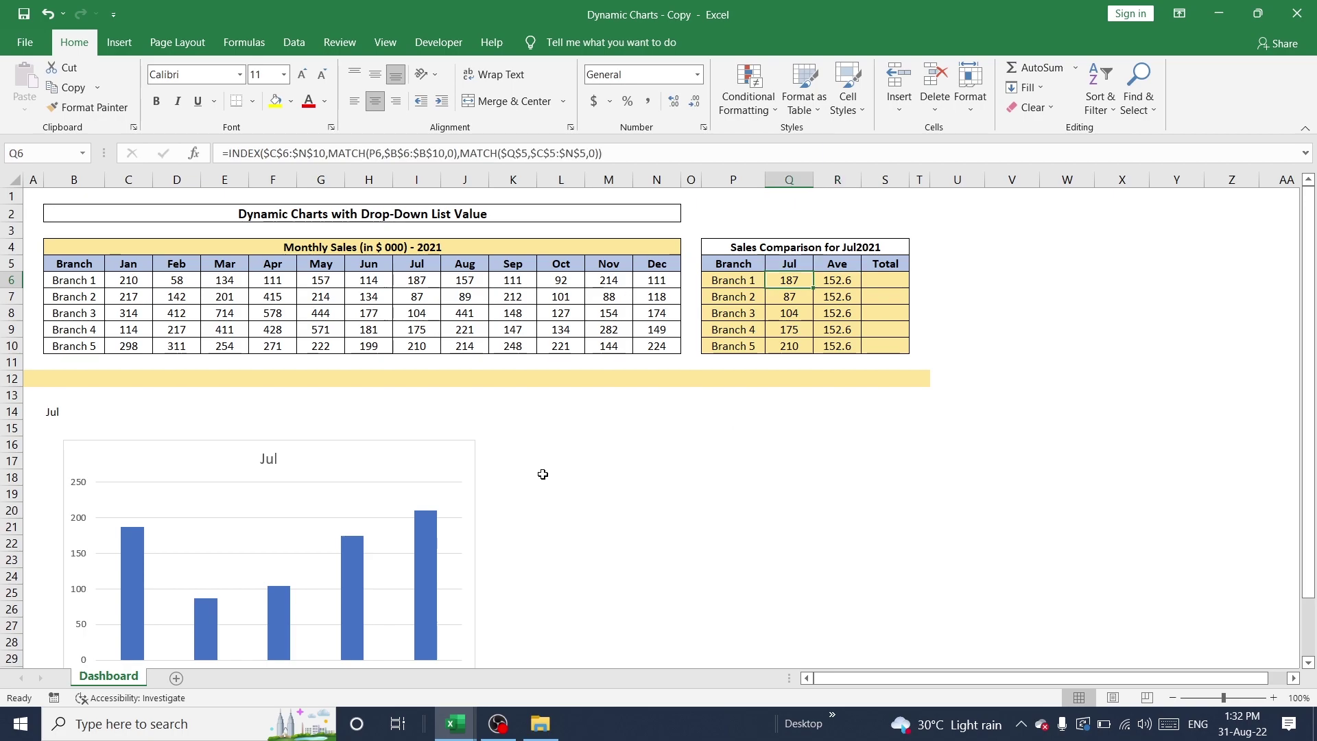
Add the Ave column to the chart and change the Ave series to a line.
click(364, 465)
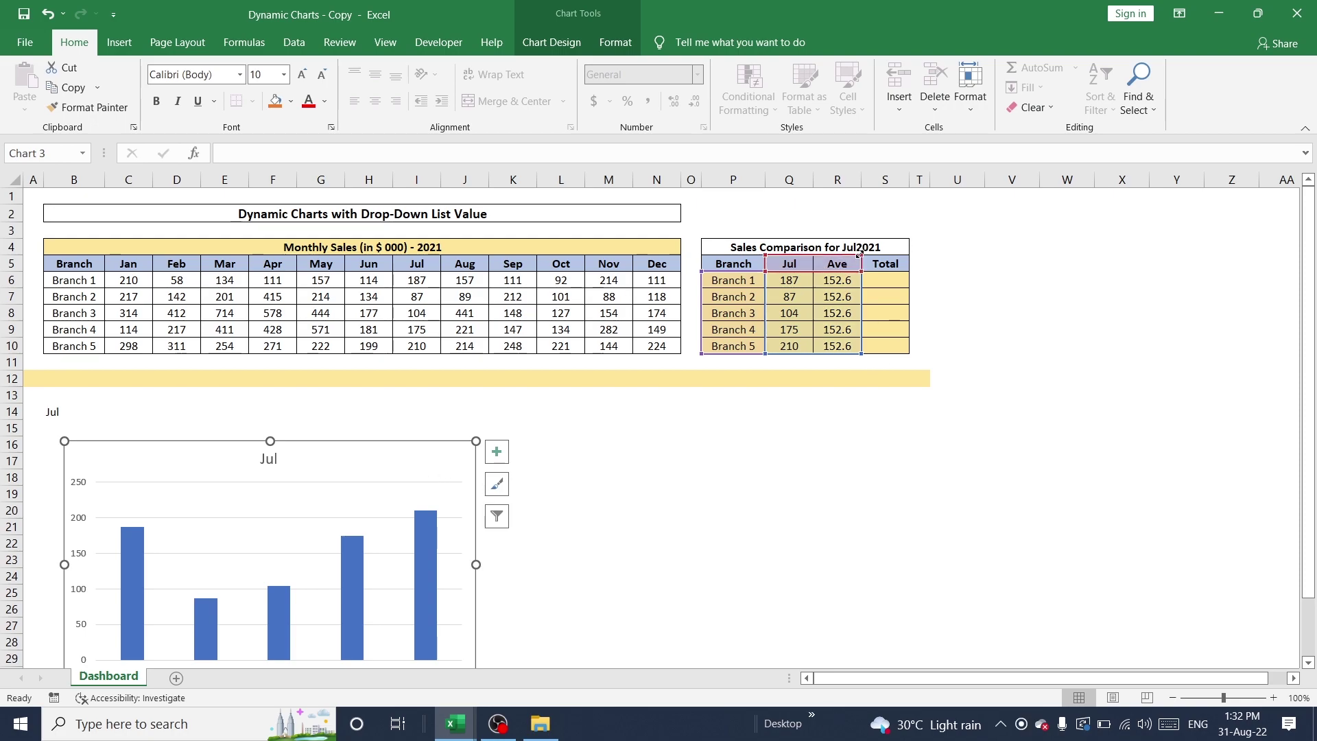
drag(836, 254, 841, 263)
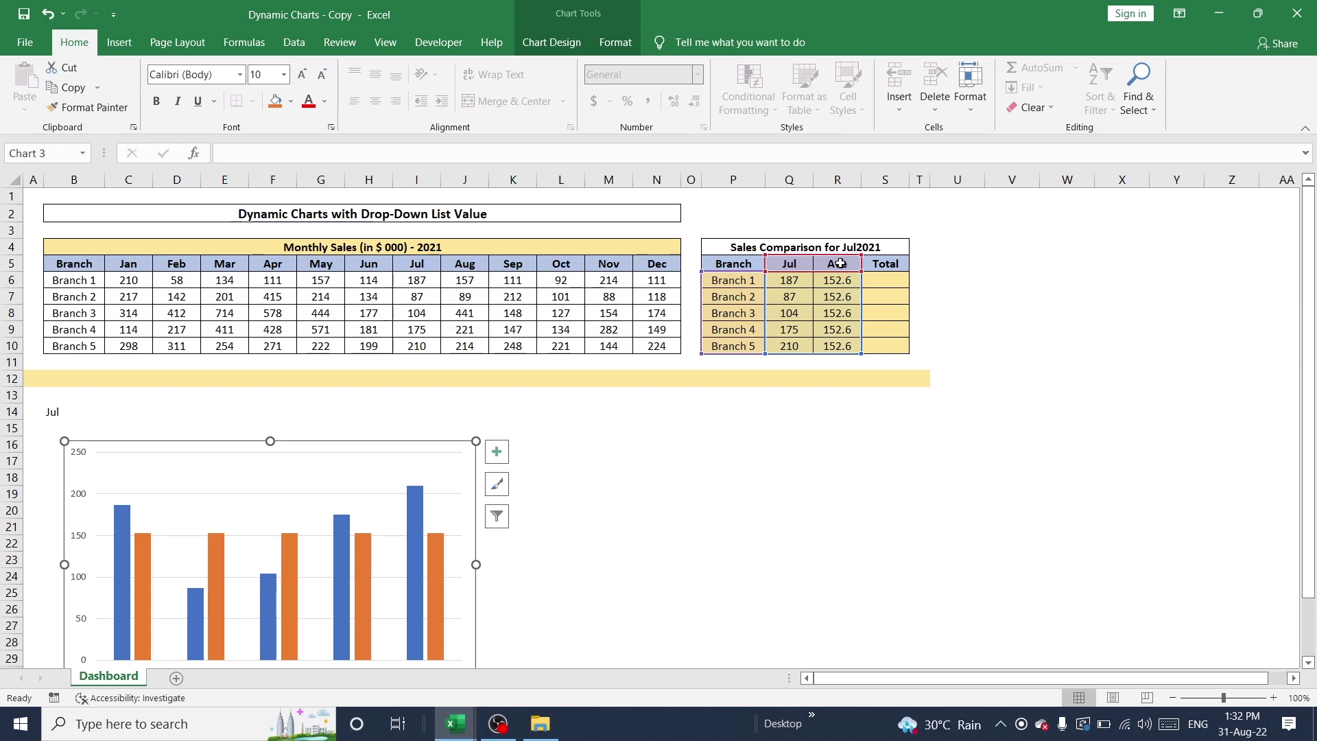
click(435, 553)
right_click(435, 553)
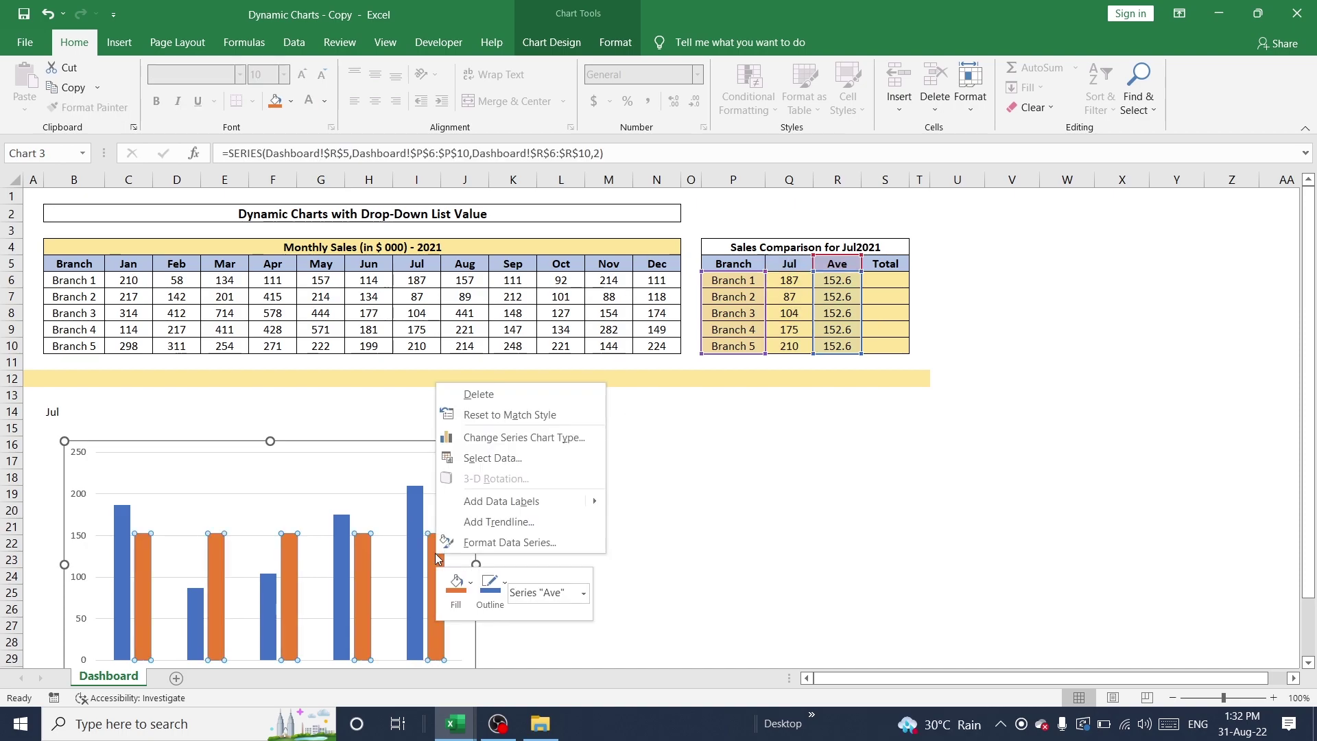
click(545, 439)
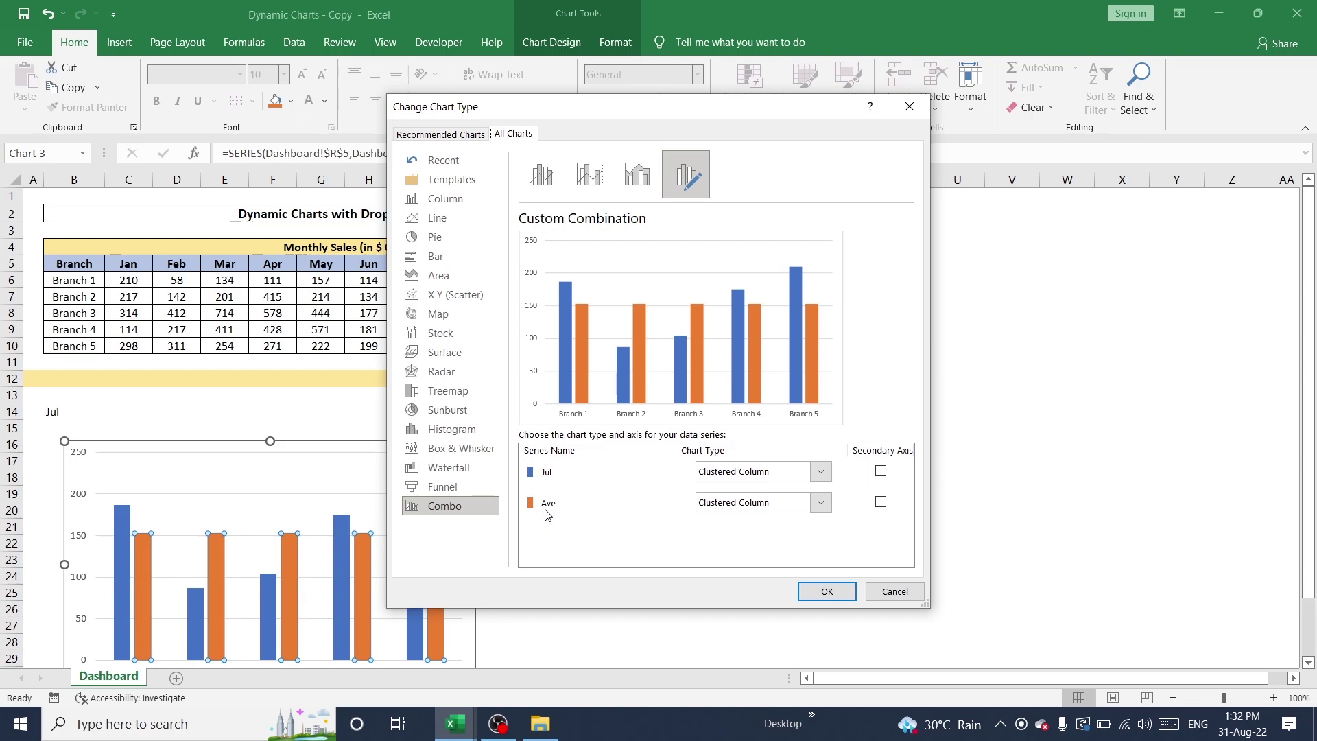
click(782, 506)
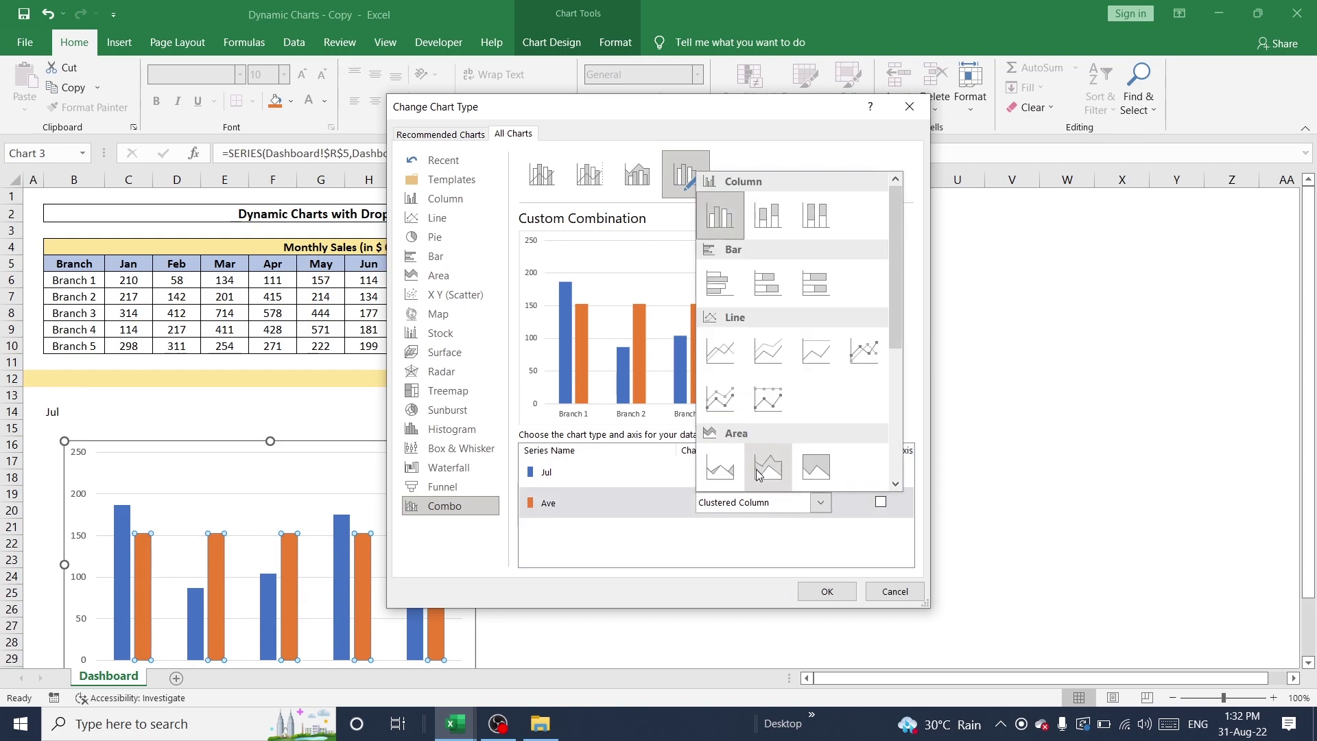
click(722, 349)
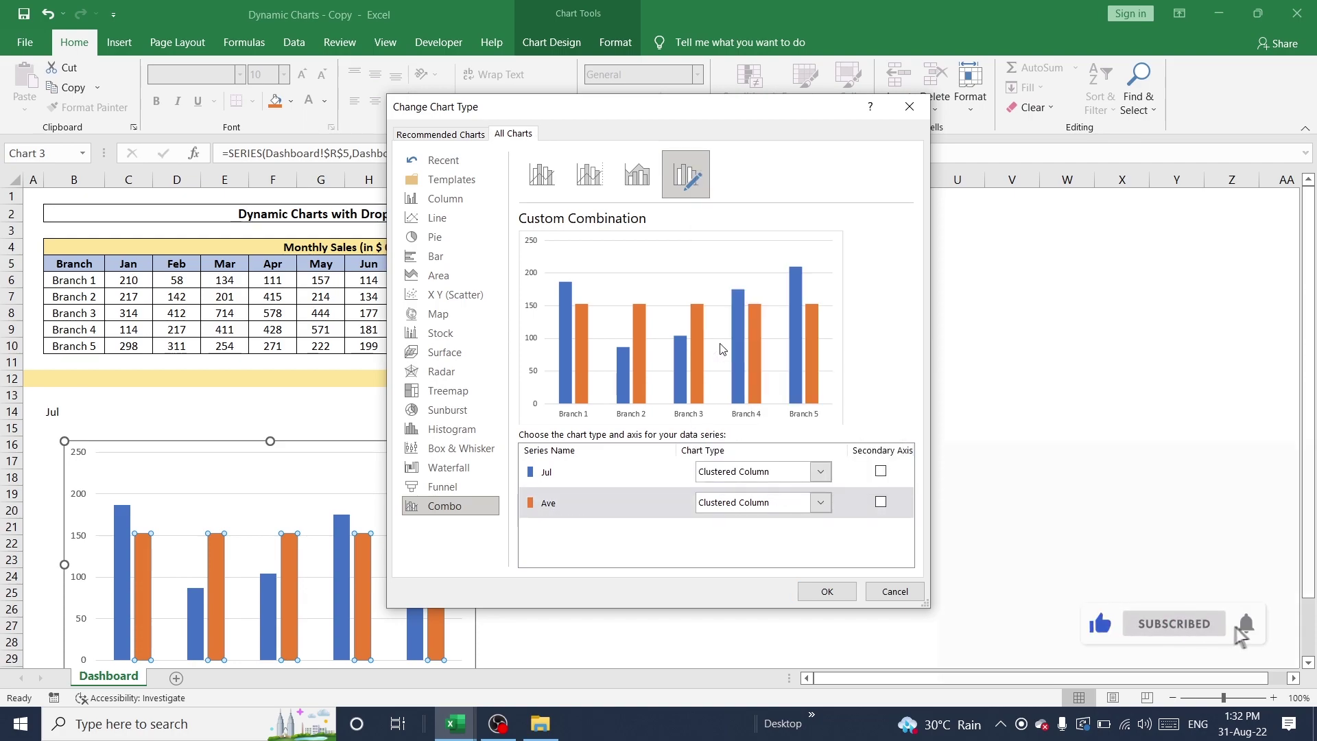
click(827, 593)
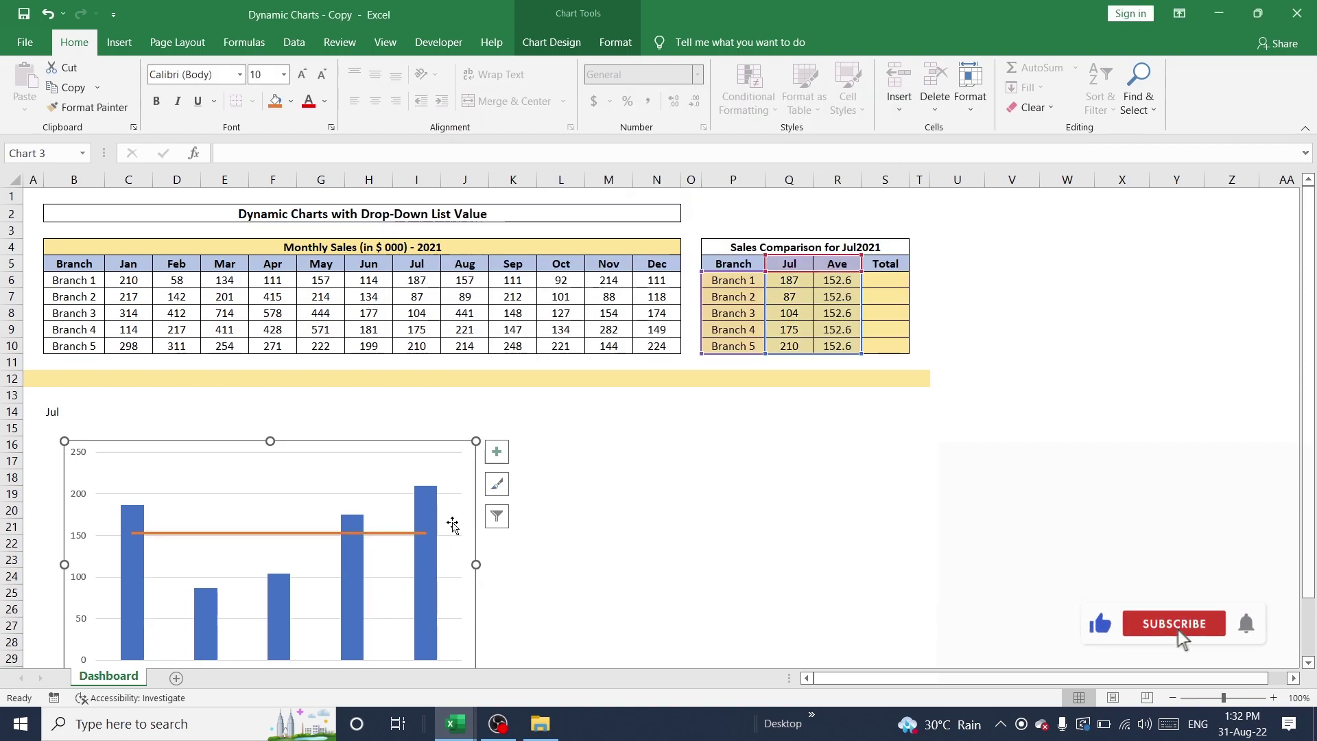
Look over the Jul column chart with its average line beneath the comparison table.
scroll(757, 534, down, 1)
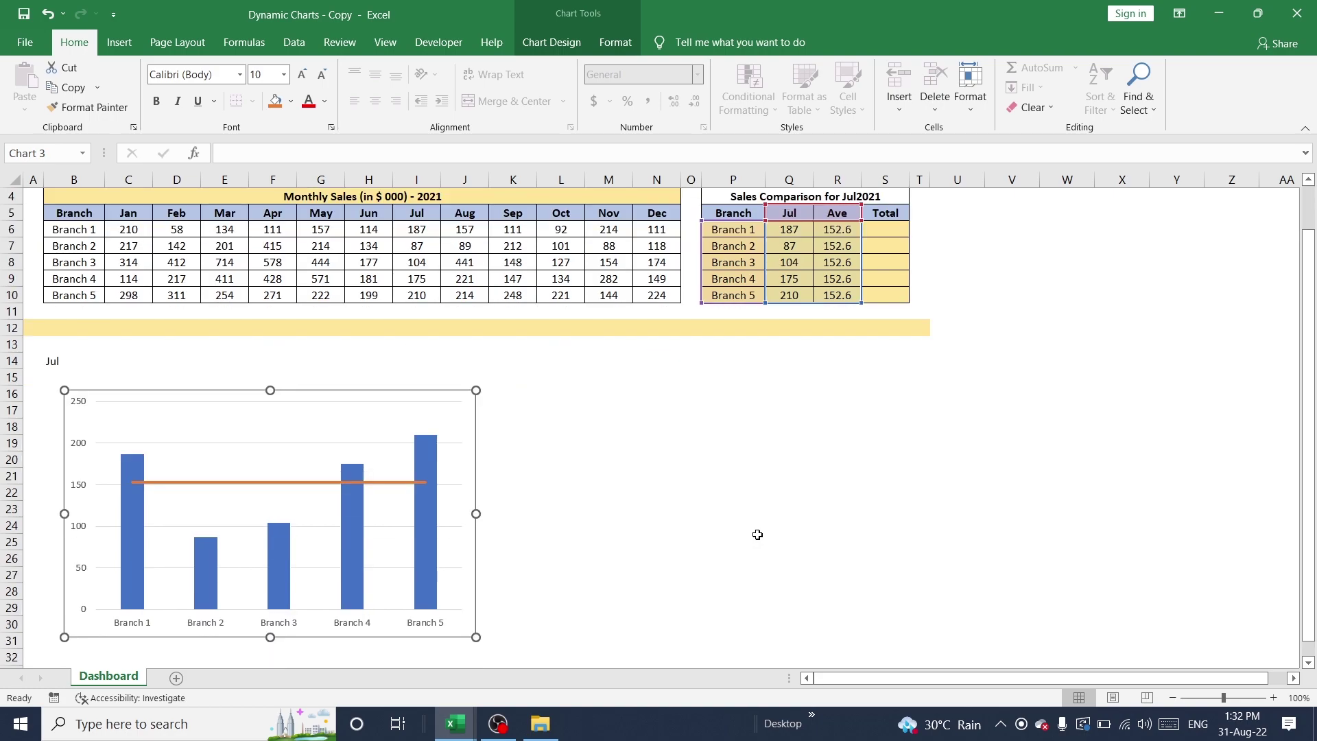
scroll(757, 534, up, 1)
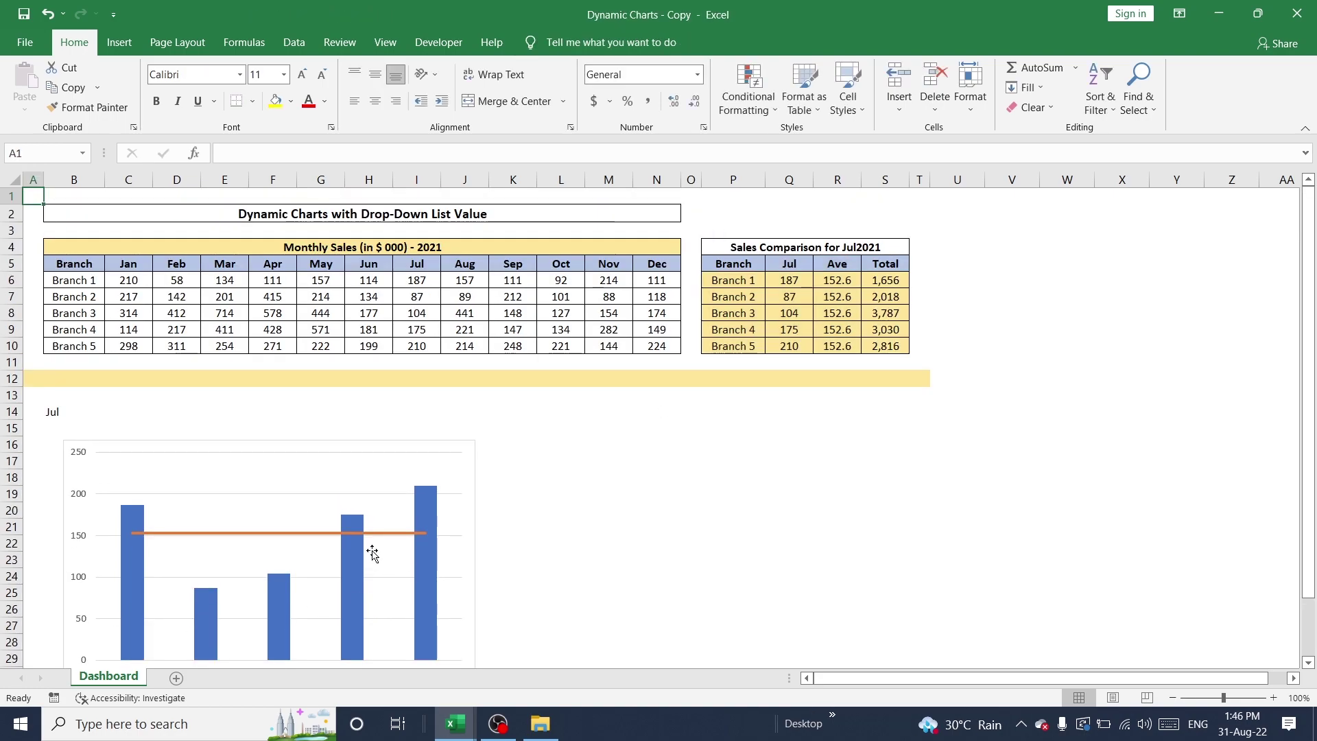
click(677, 541)
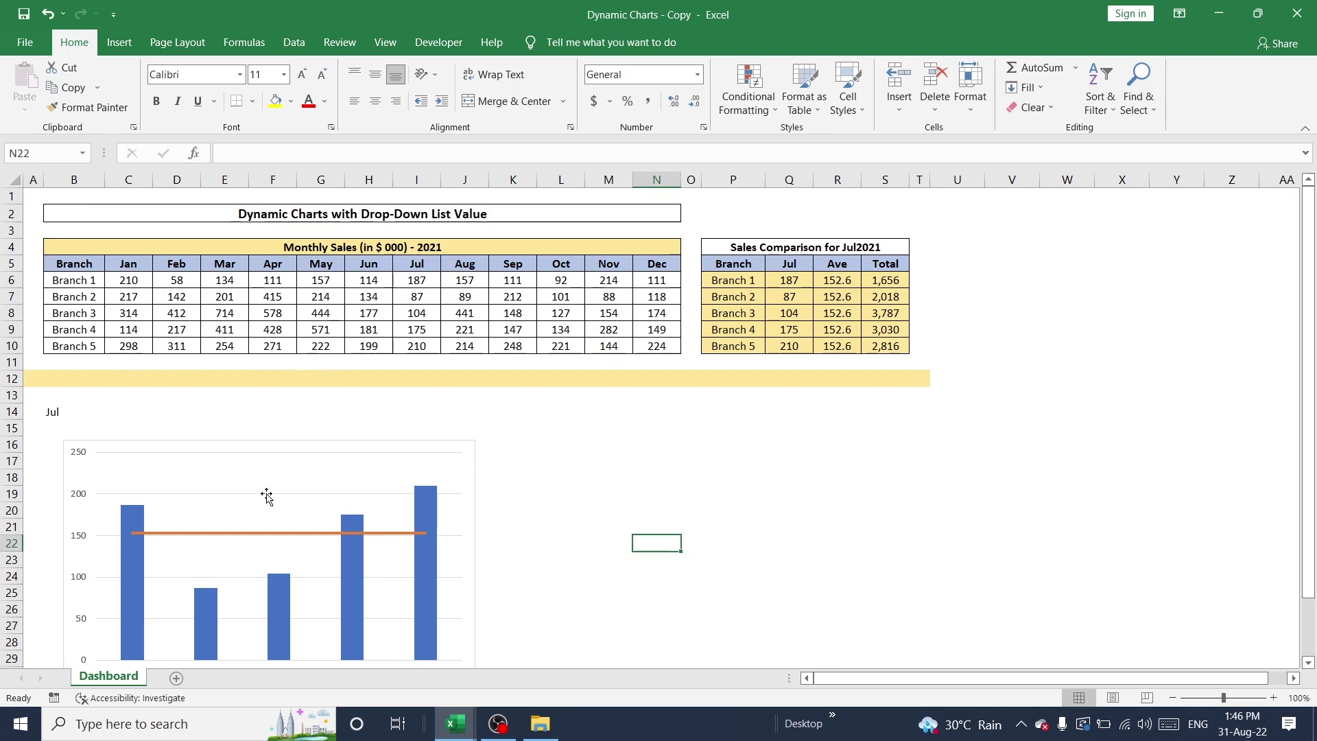
click(225, 460)
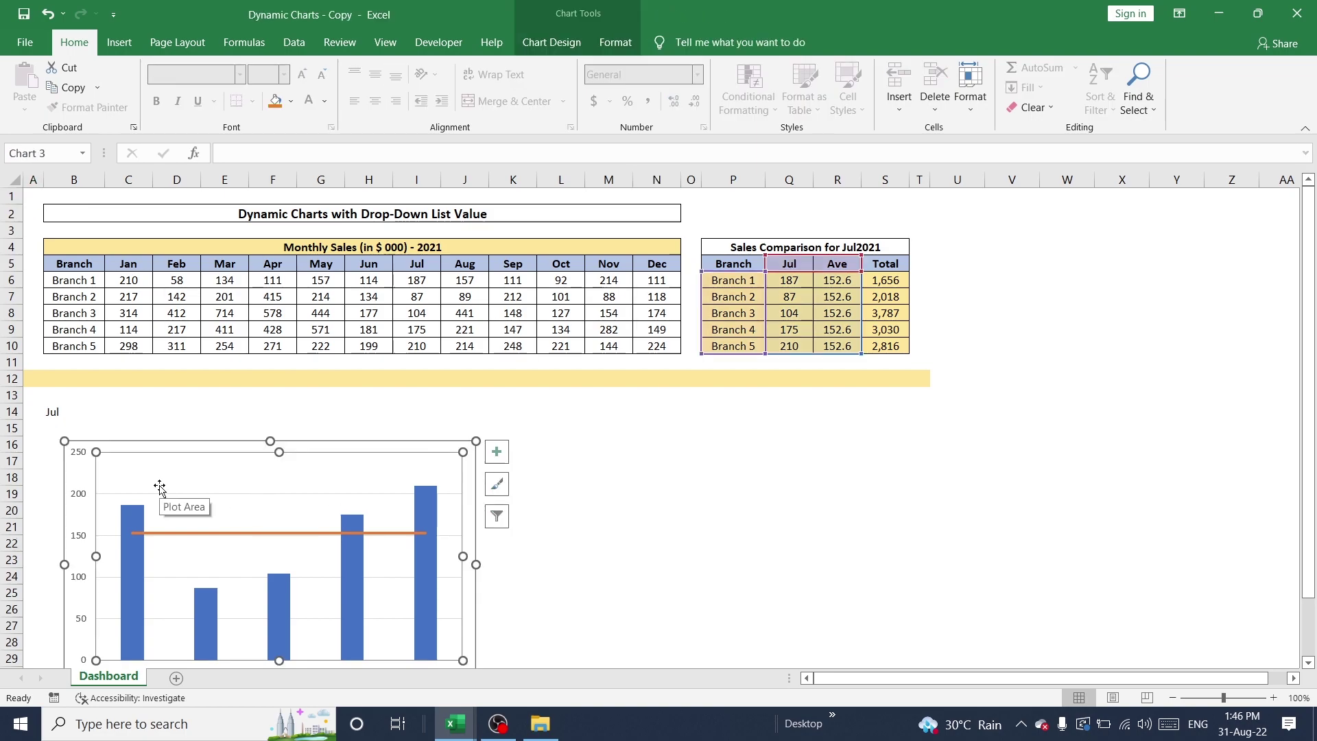
click(32, 196)
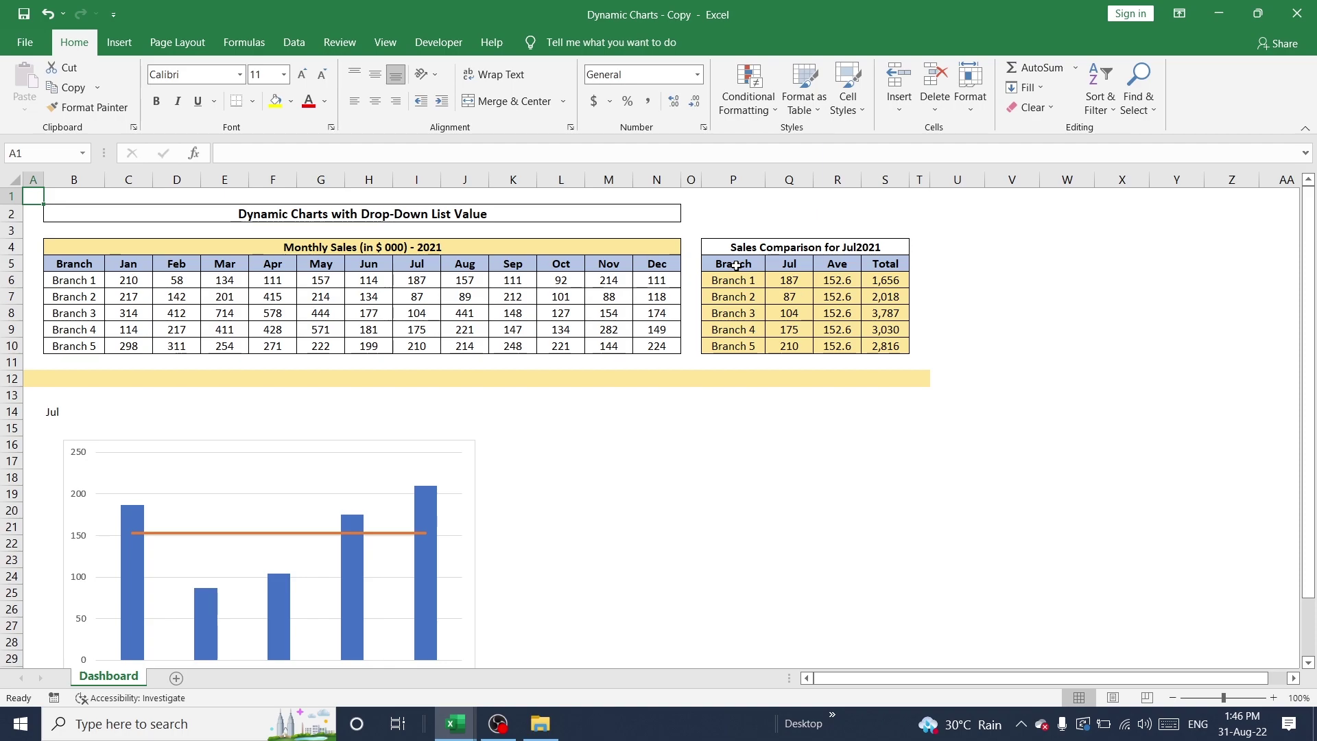
Insert a doughnut chart of P5:Q10's Jul branch sales and place it beside the column chart.
drag(738, 263, 789, 344)
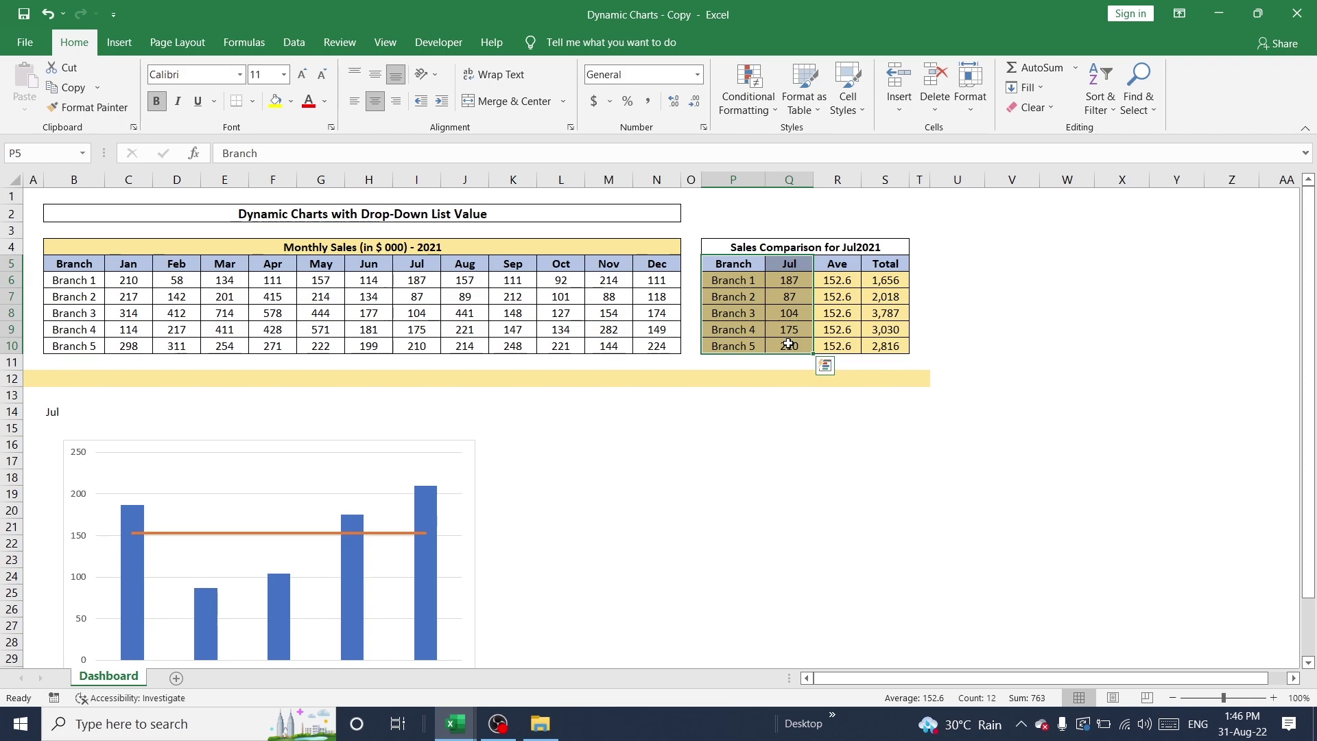
click(136, 43)
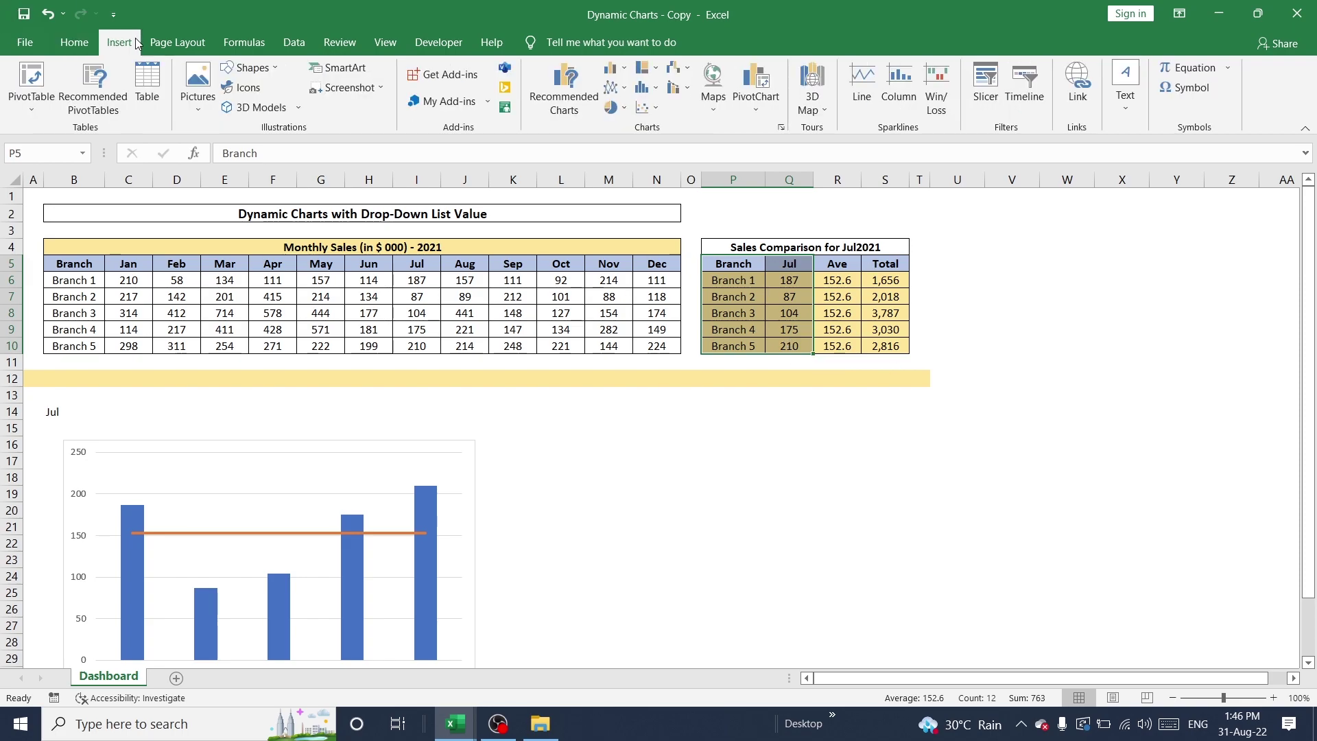
click(612, 110)
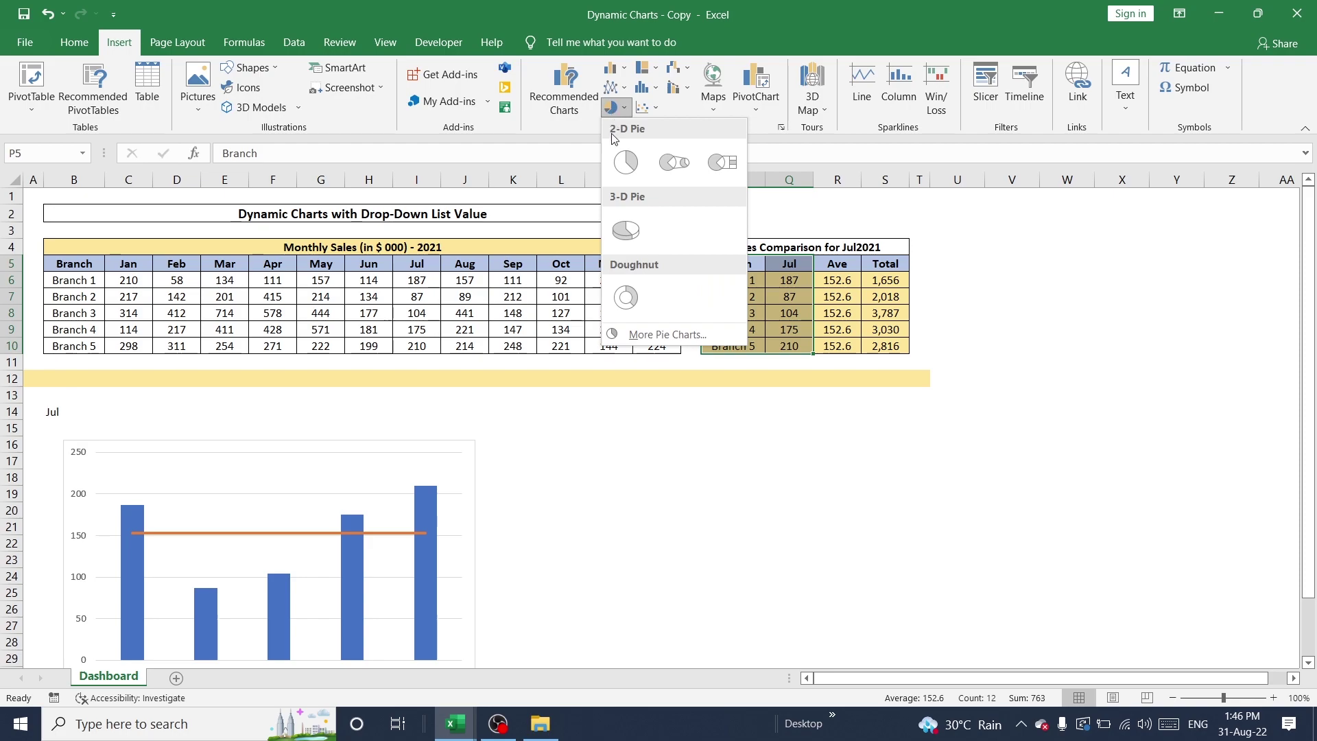
click(625, 299)
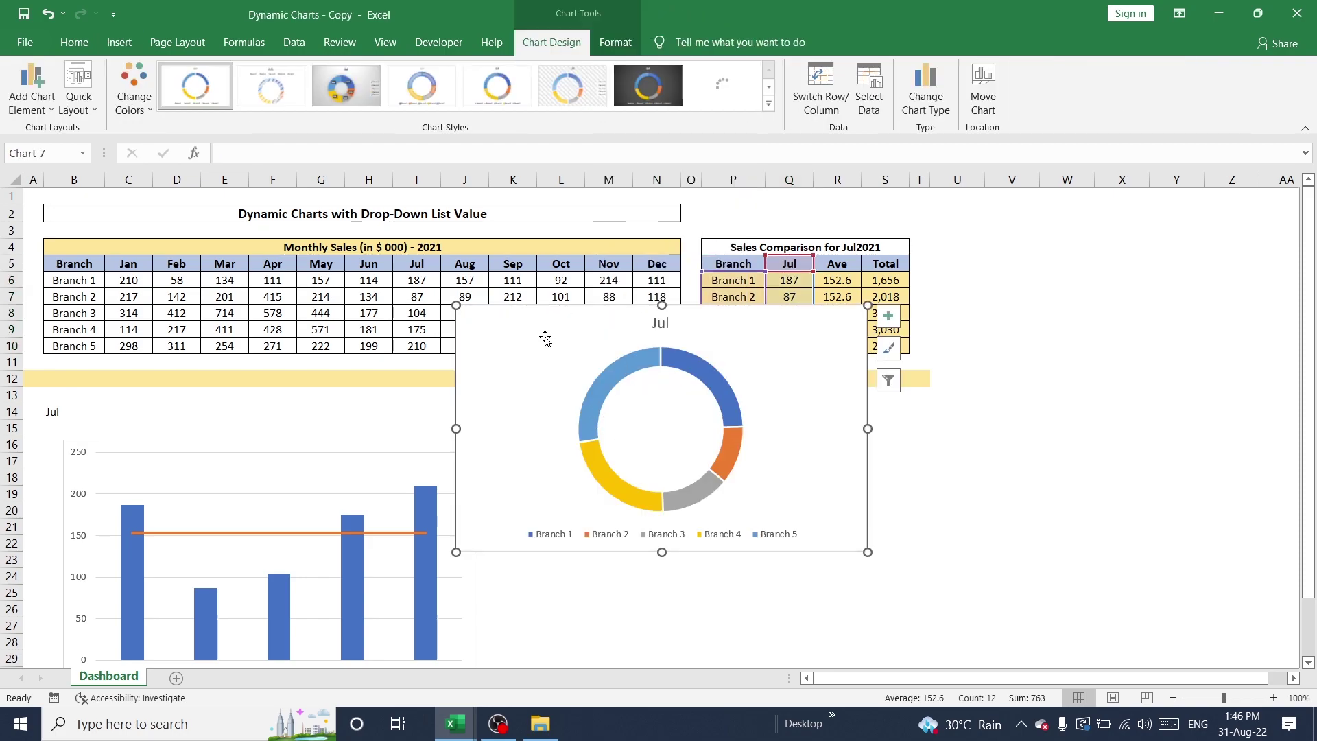
drag(546, 343, 582, 462)
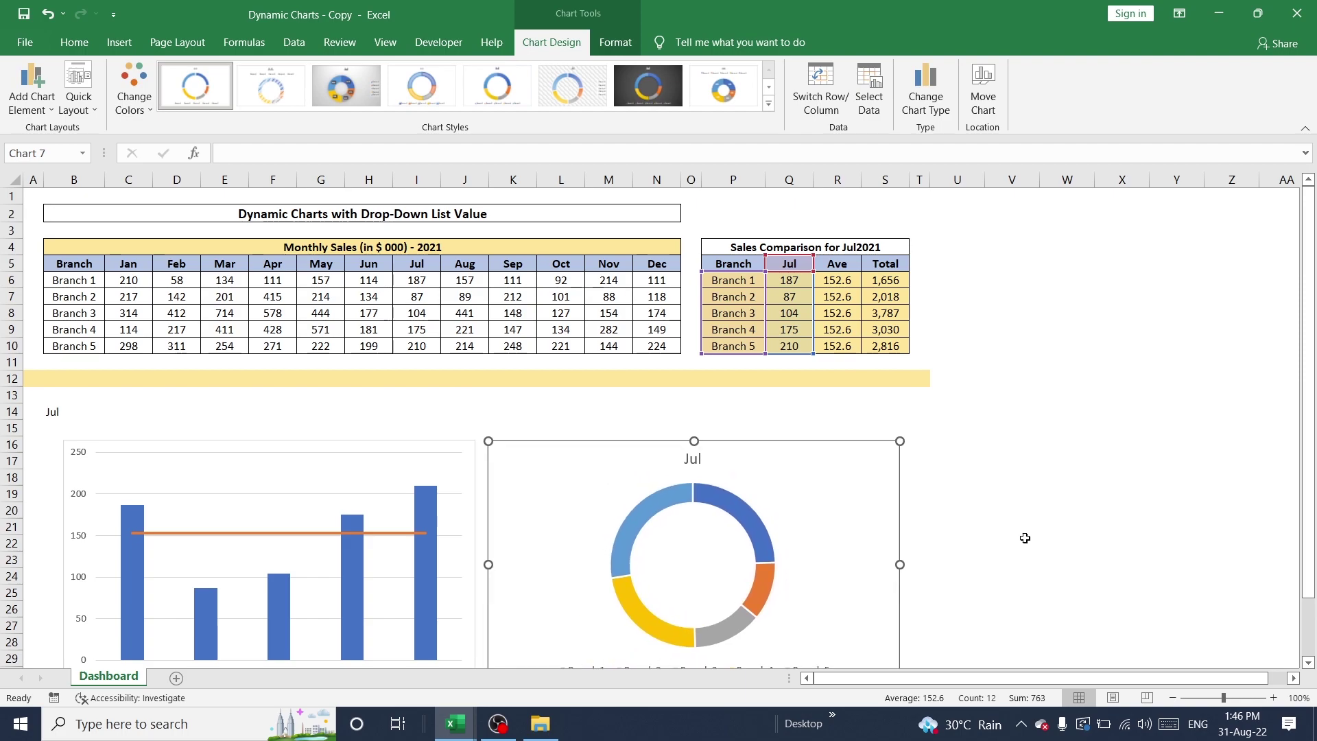
click(1069, 542)
click(734, 513)
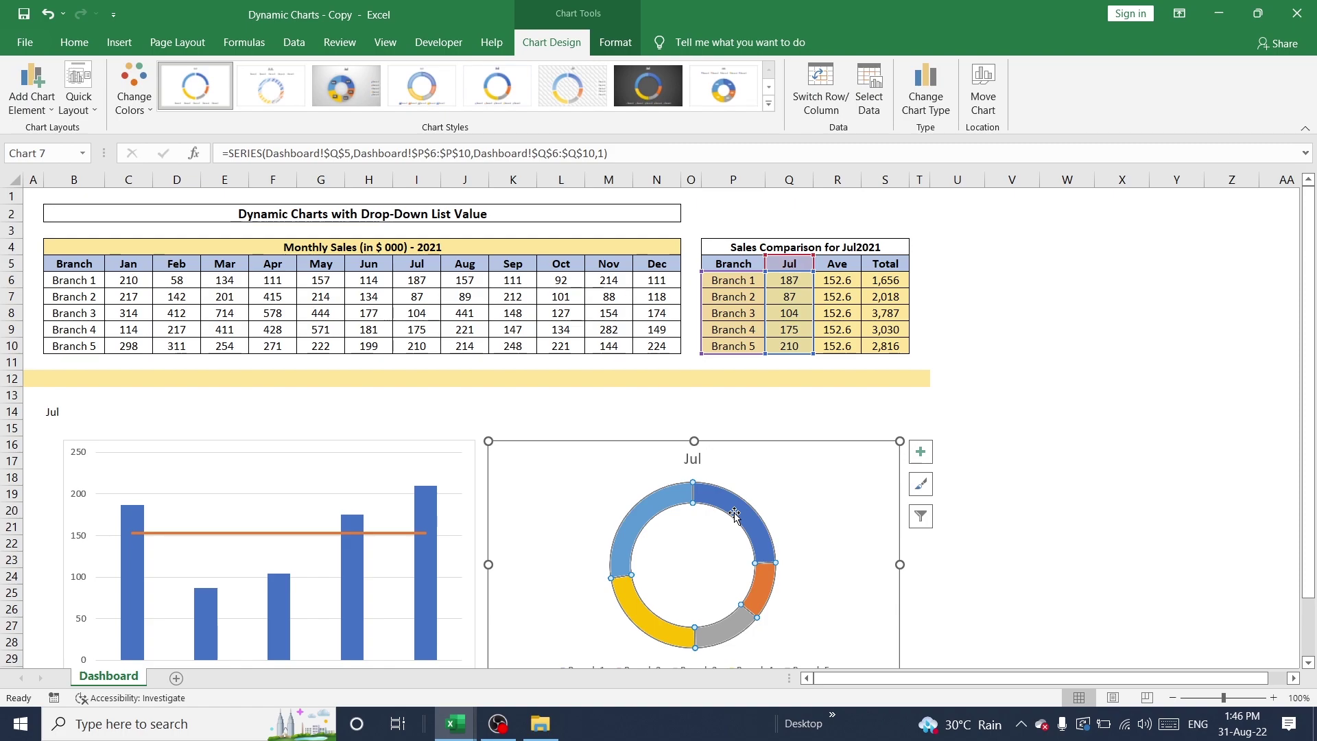
Reduce the Jul doughnut chart's hole size from 75% to 50%, then deselect the chart.
right_click(738, 515)
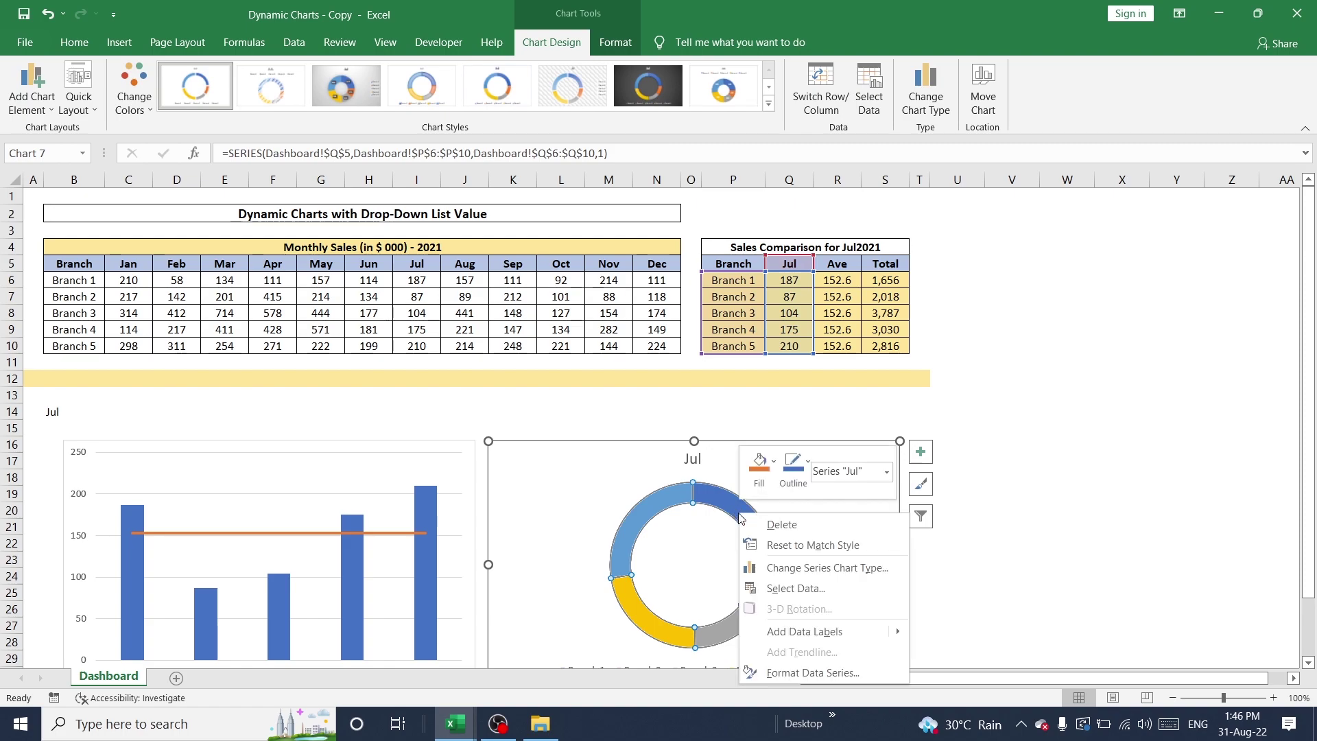
click(830, 673)
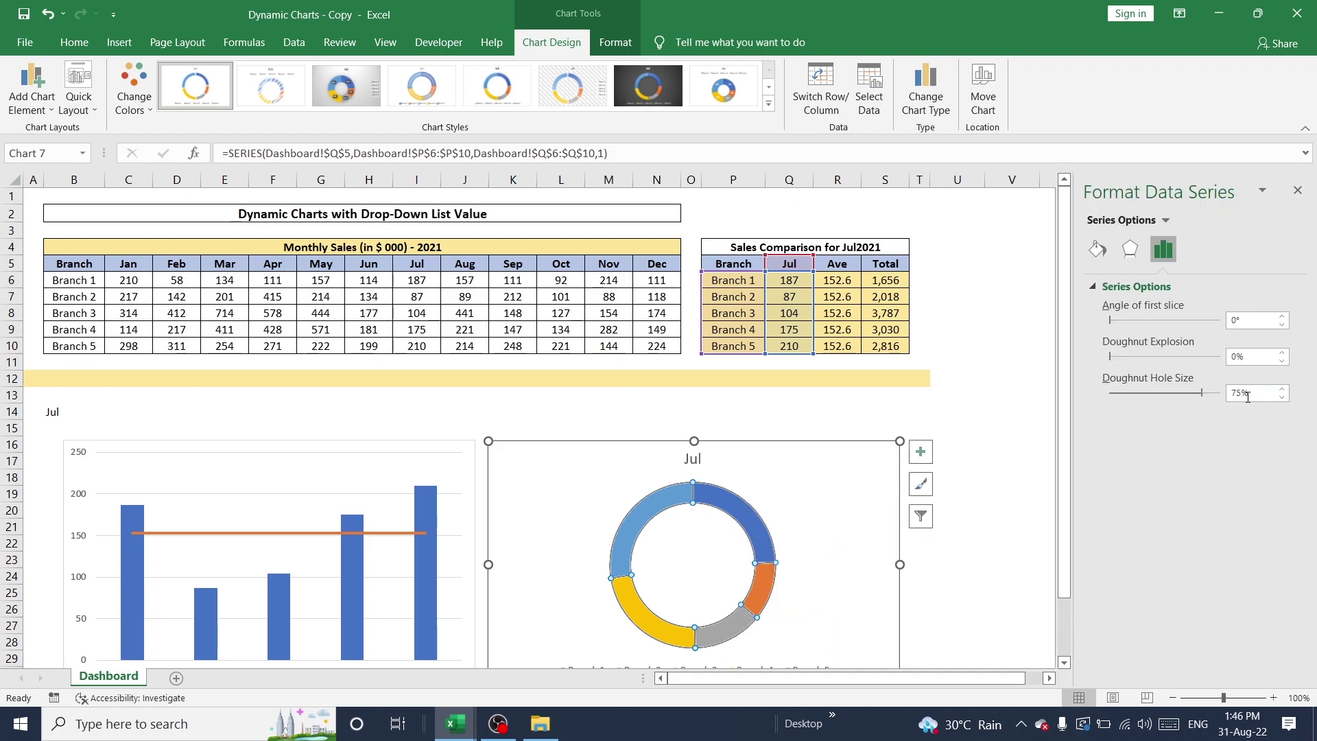
click(1247, 397)
text(50)
key(Return)
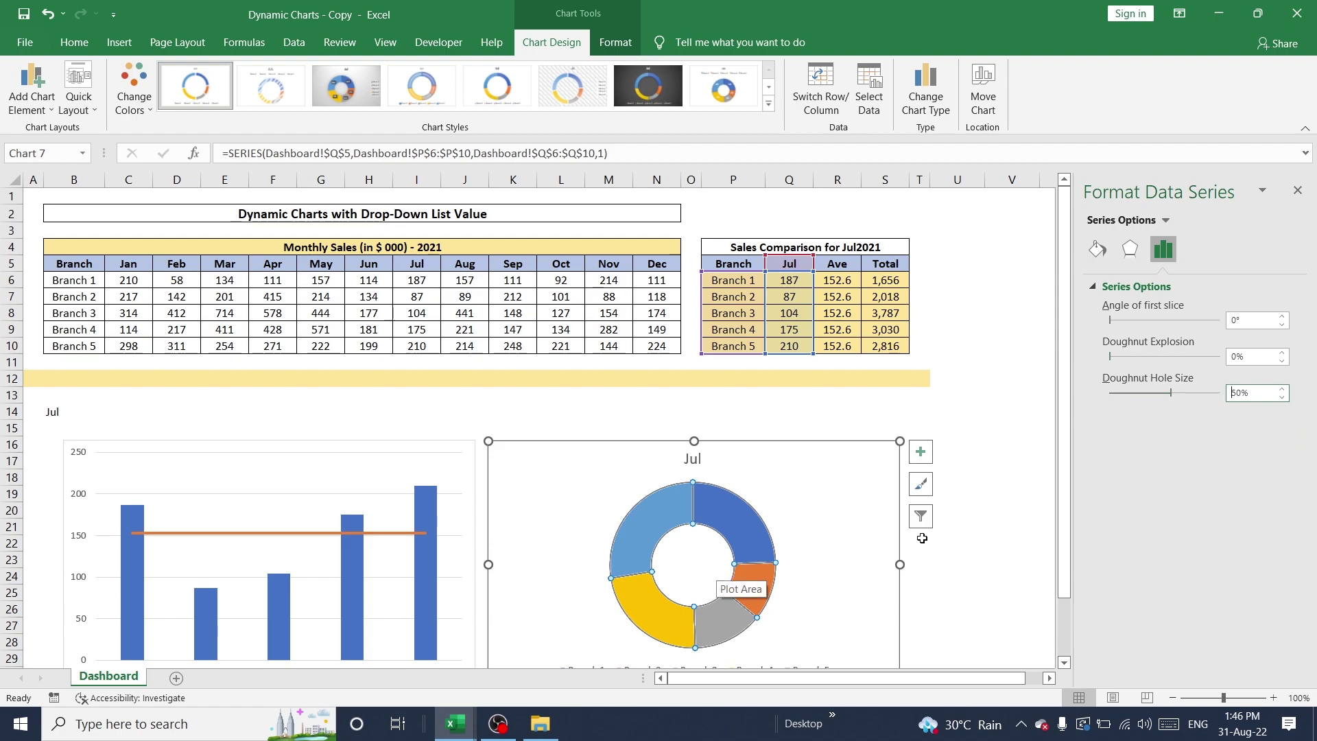
click(1016, 533)
click(953, 444)
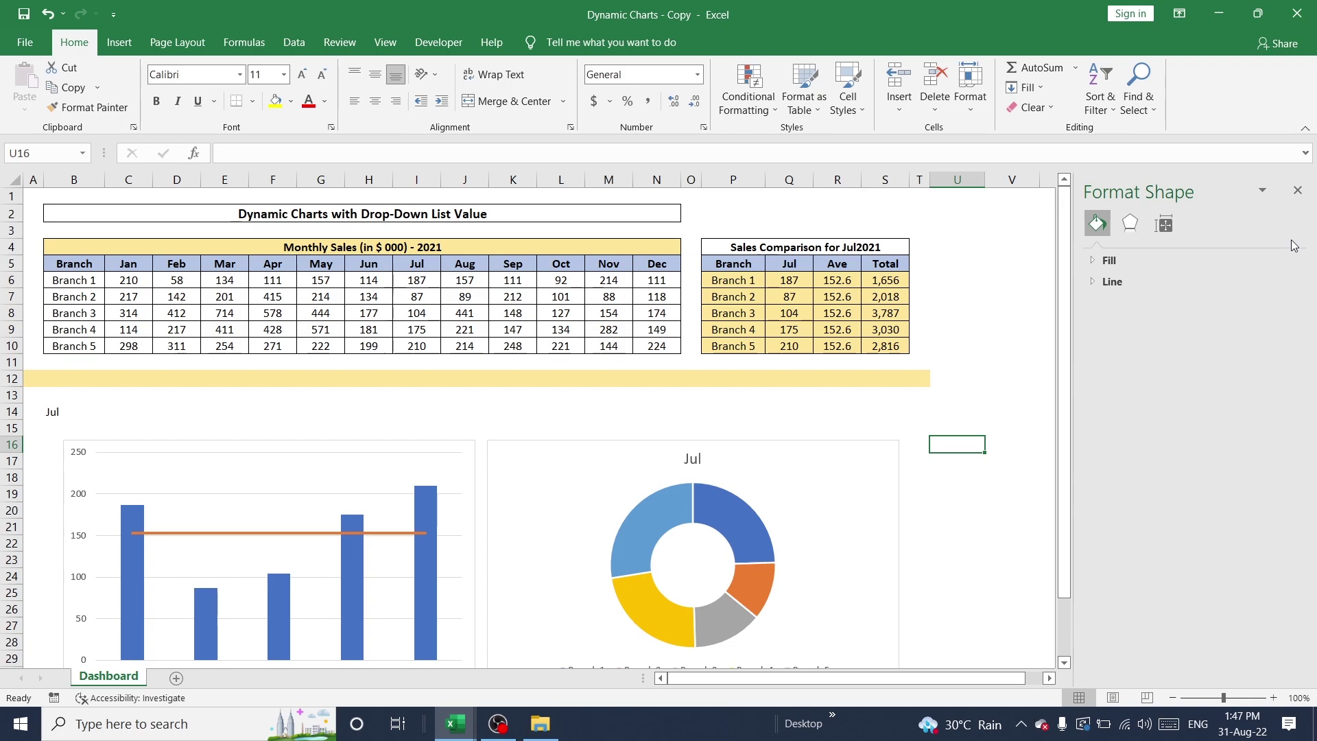
Select the branch names P5:P10 together with the Total column S5:S10.
click(1297, 190)
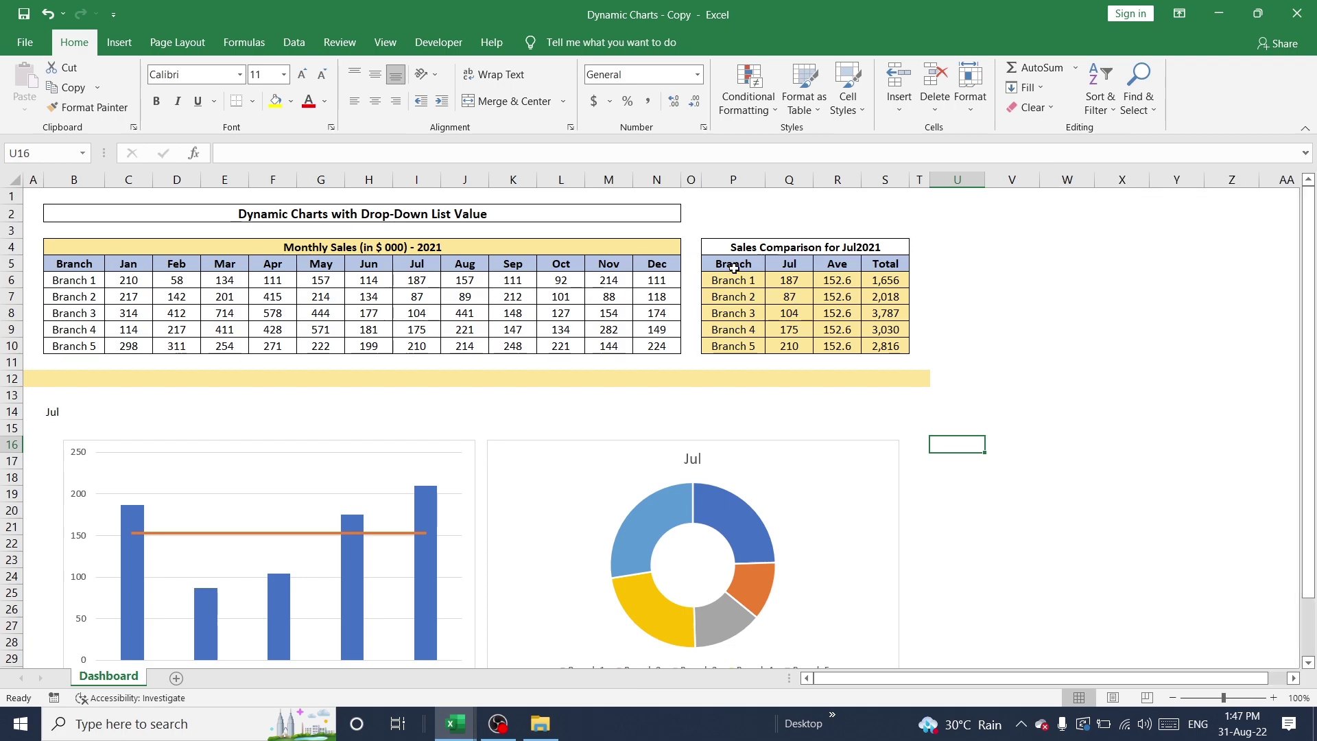
click(733, 267)
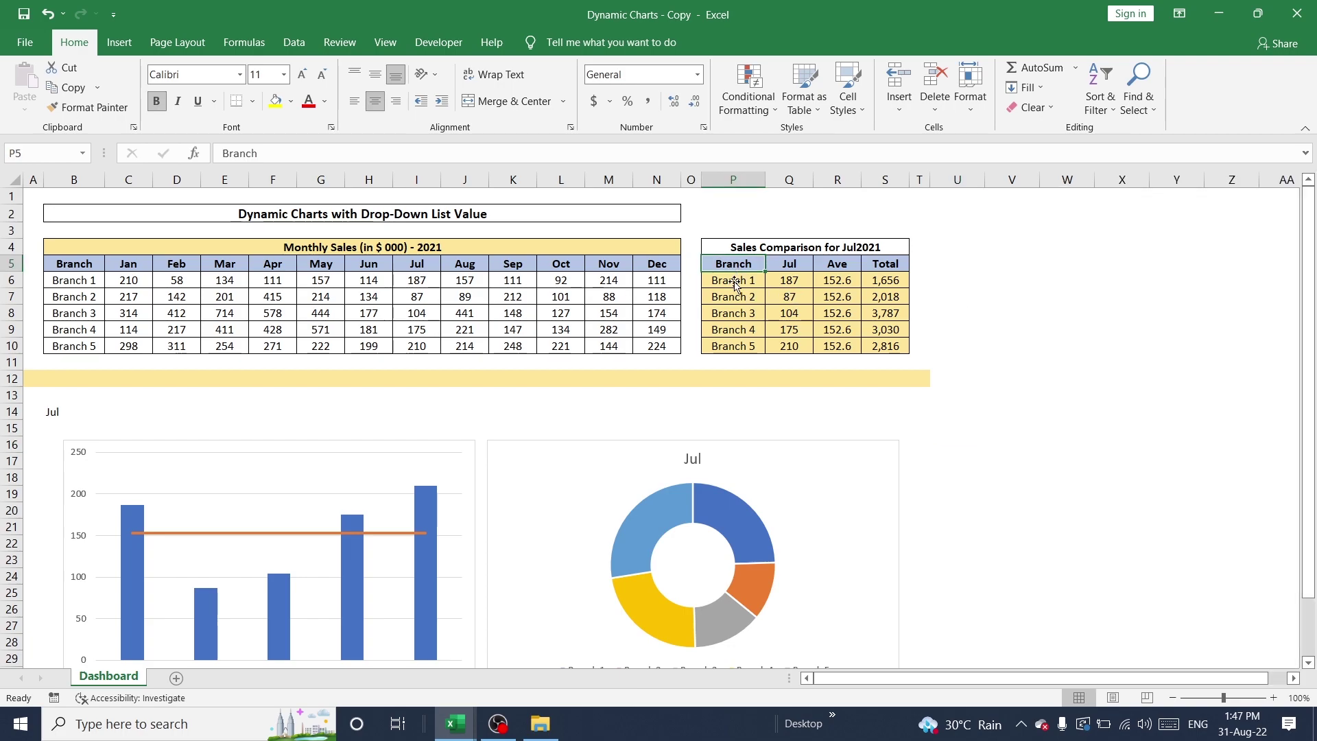
shift+click(738, 342)
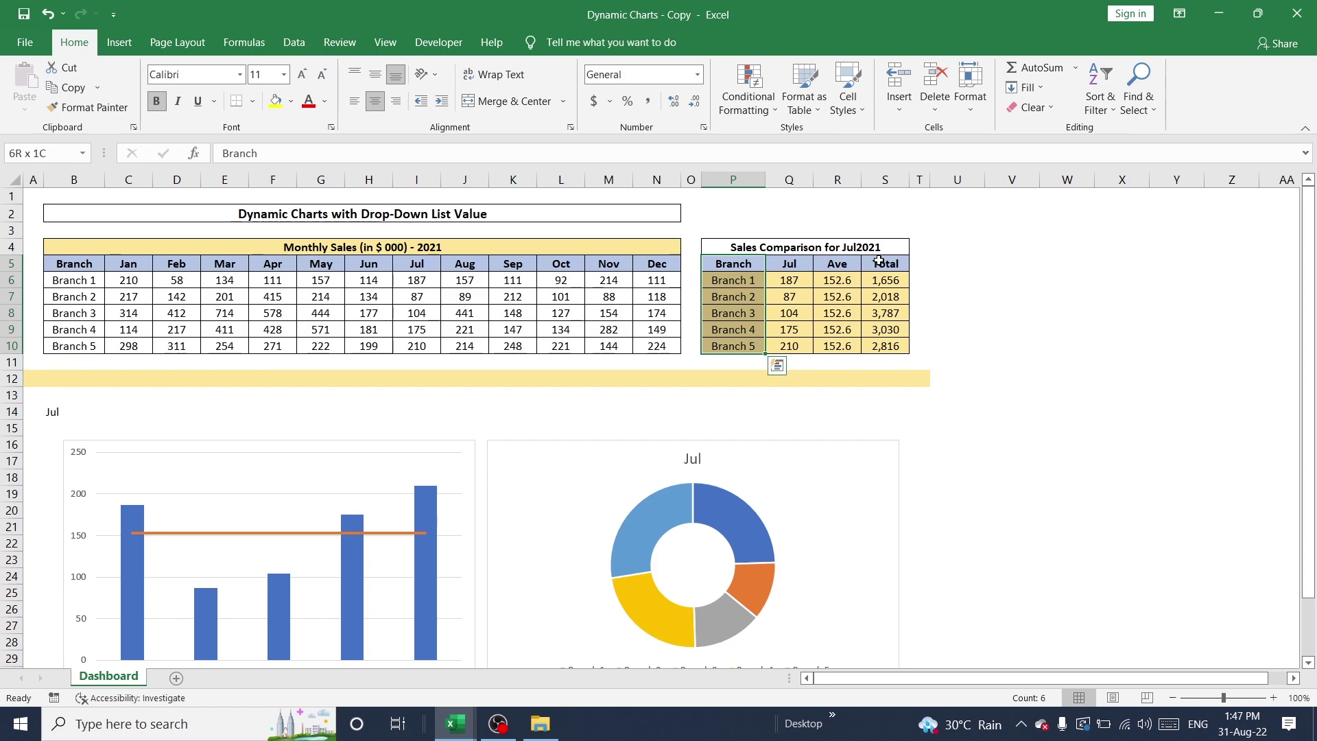
drag(879, 260, 743, 345)
click(1012, 295)
drag(890, 266, 886, 345)
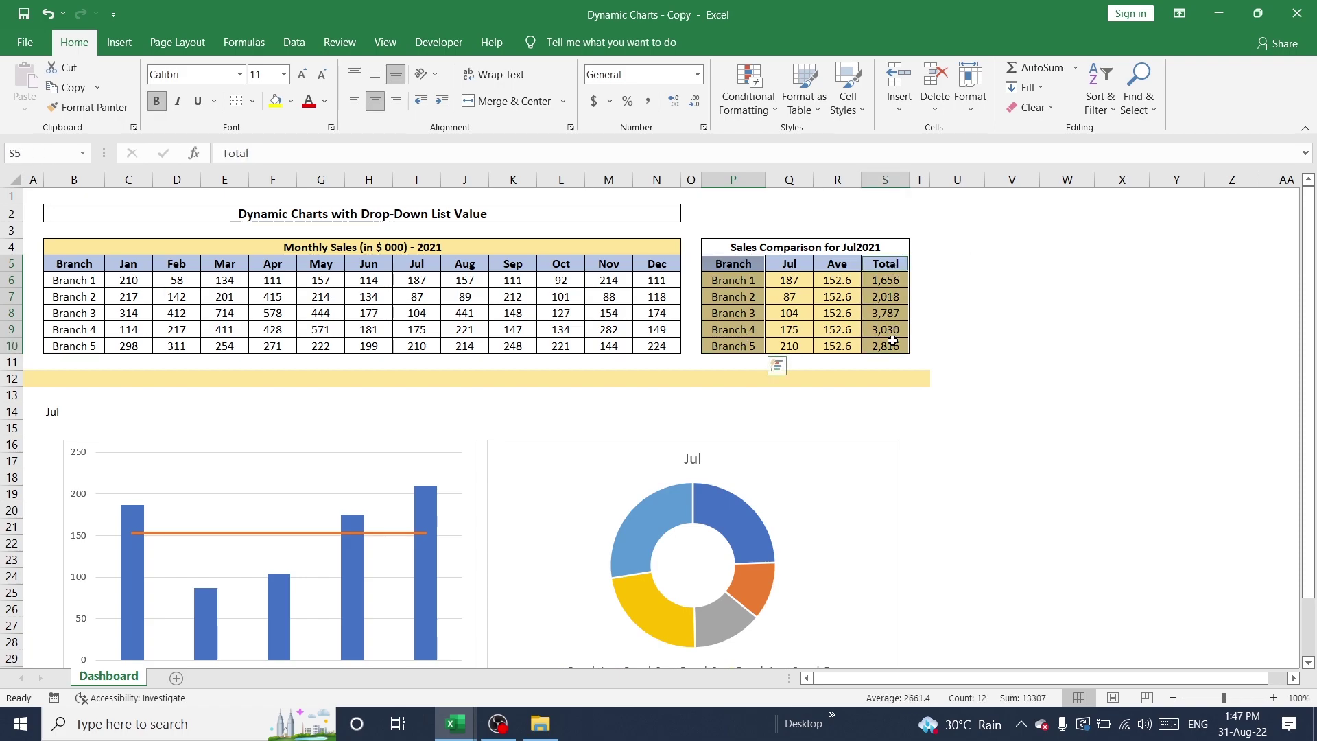
Insert a clustered bar chart of branch totals and place it right of the doughnut chart.
click(122, 44)
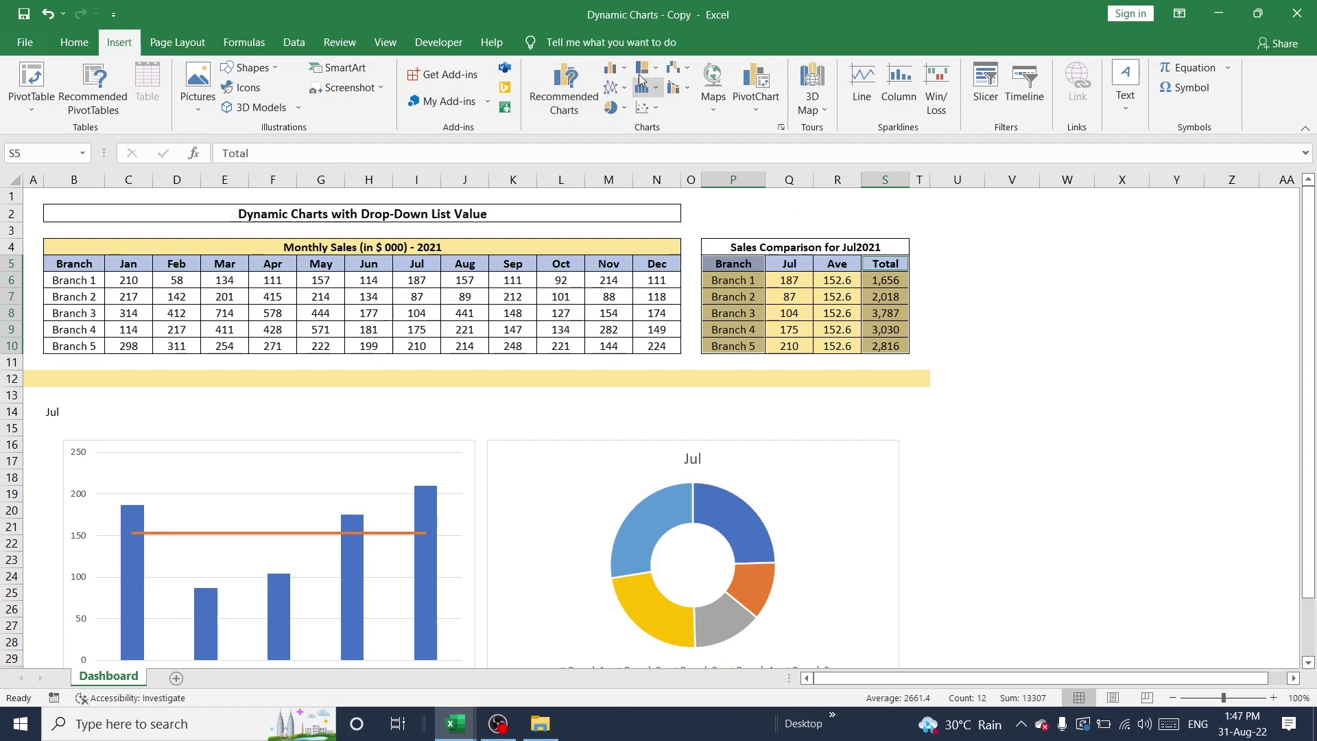
click(611, 68)
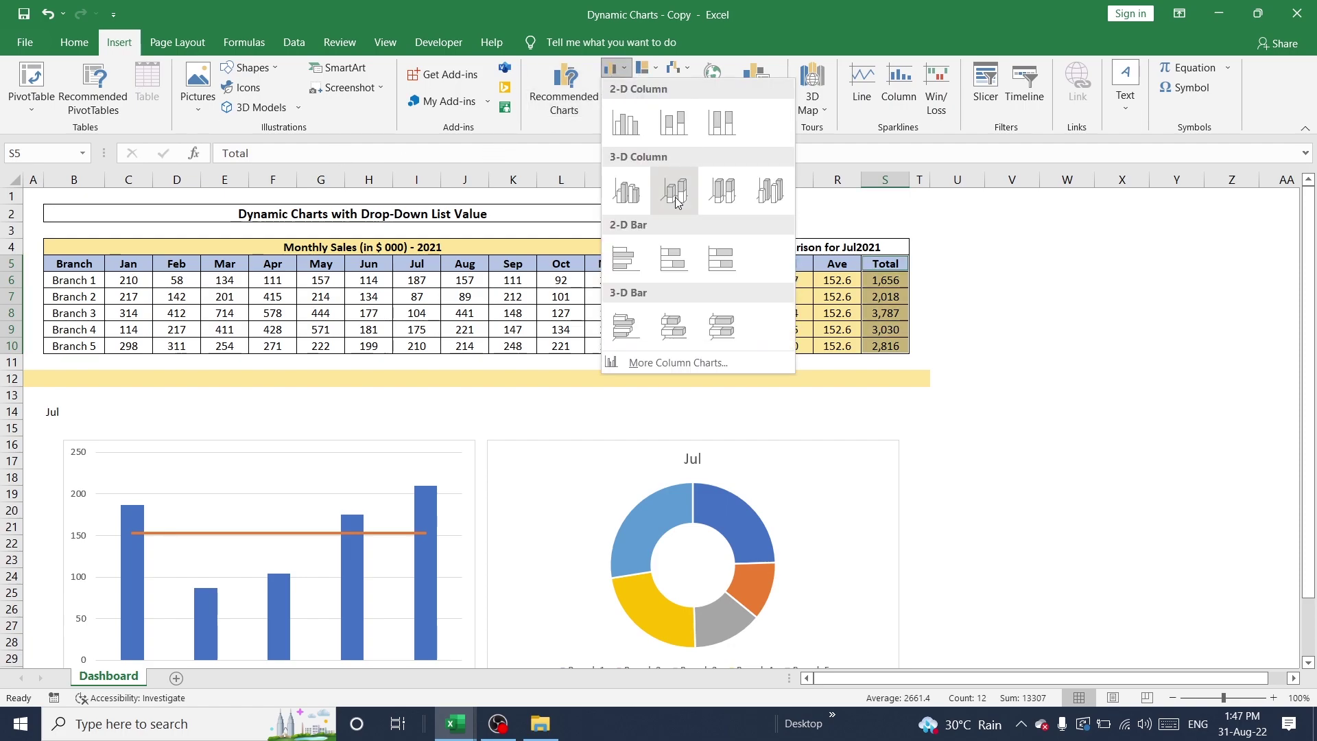
click(678, 265)
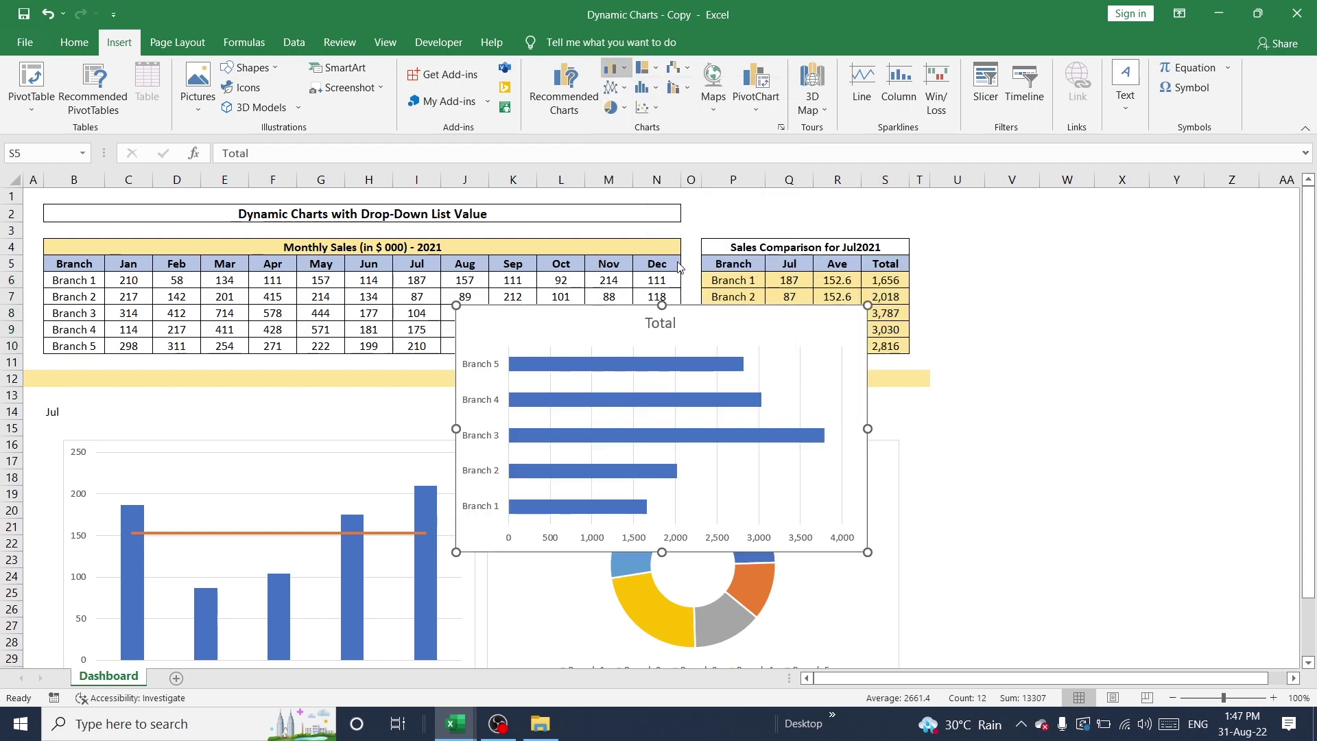
drag(590, 325, 1047, 458)
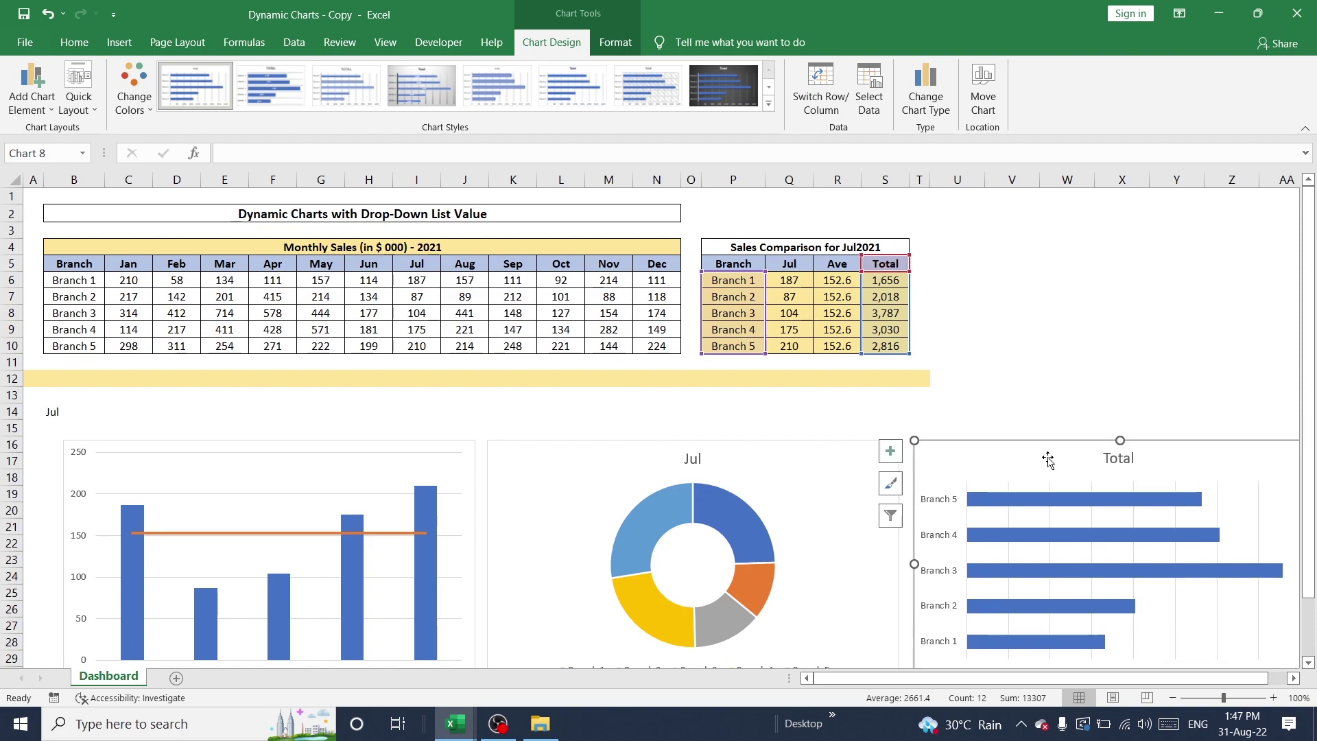
click(979, 330)
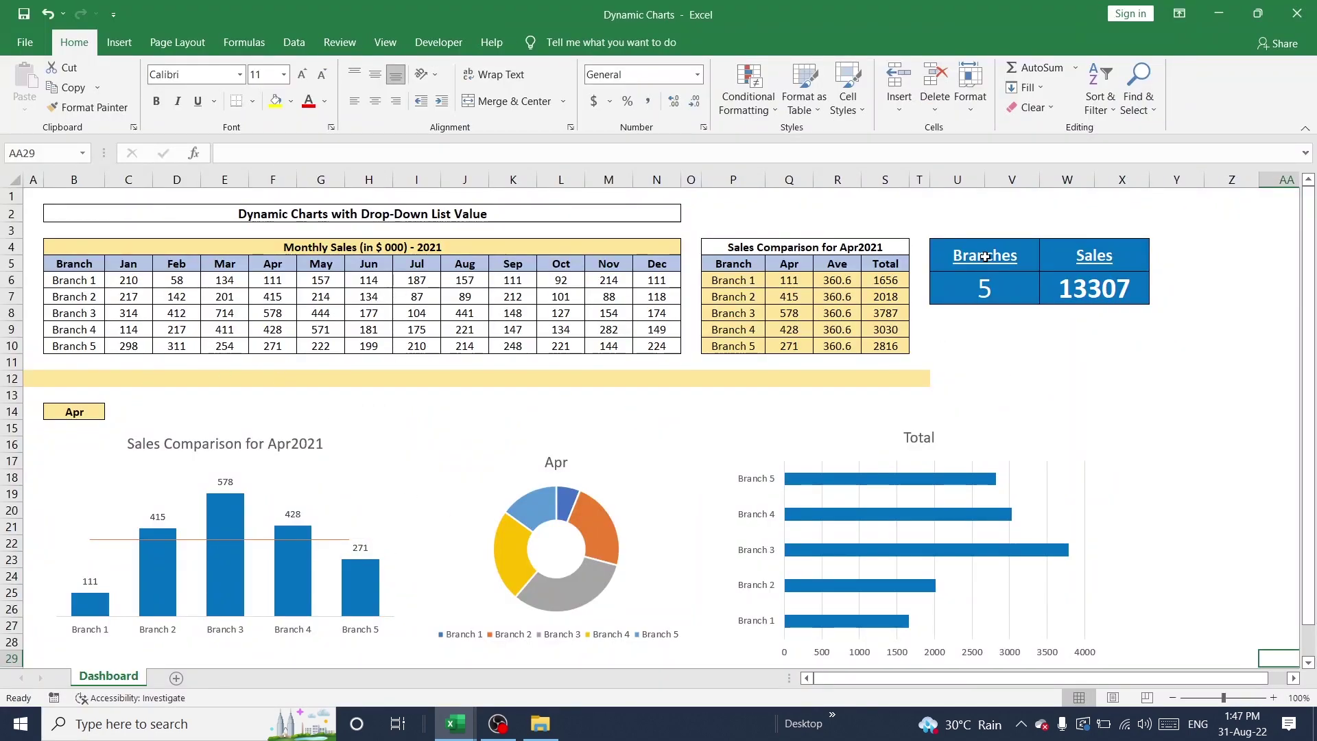
drag(986, 264, 1106, 291)
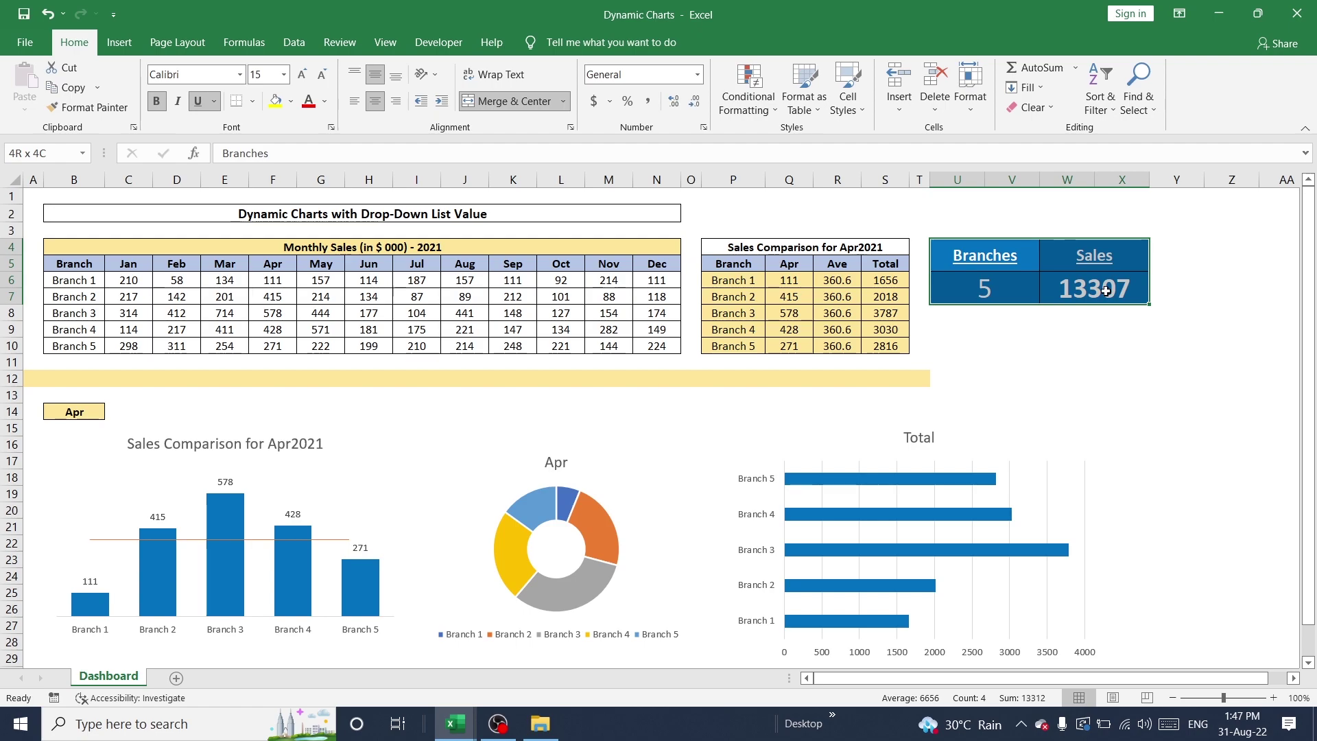
click(980, 258)
drag(977, 298, 1162, 255)
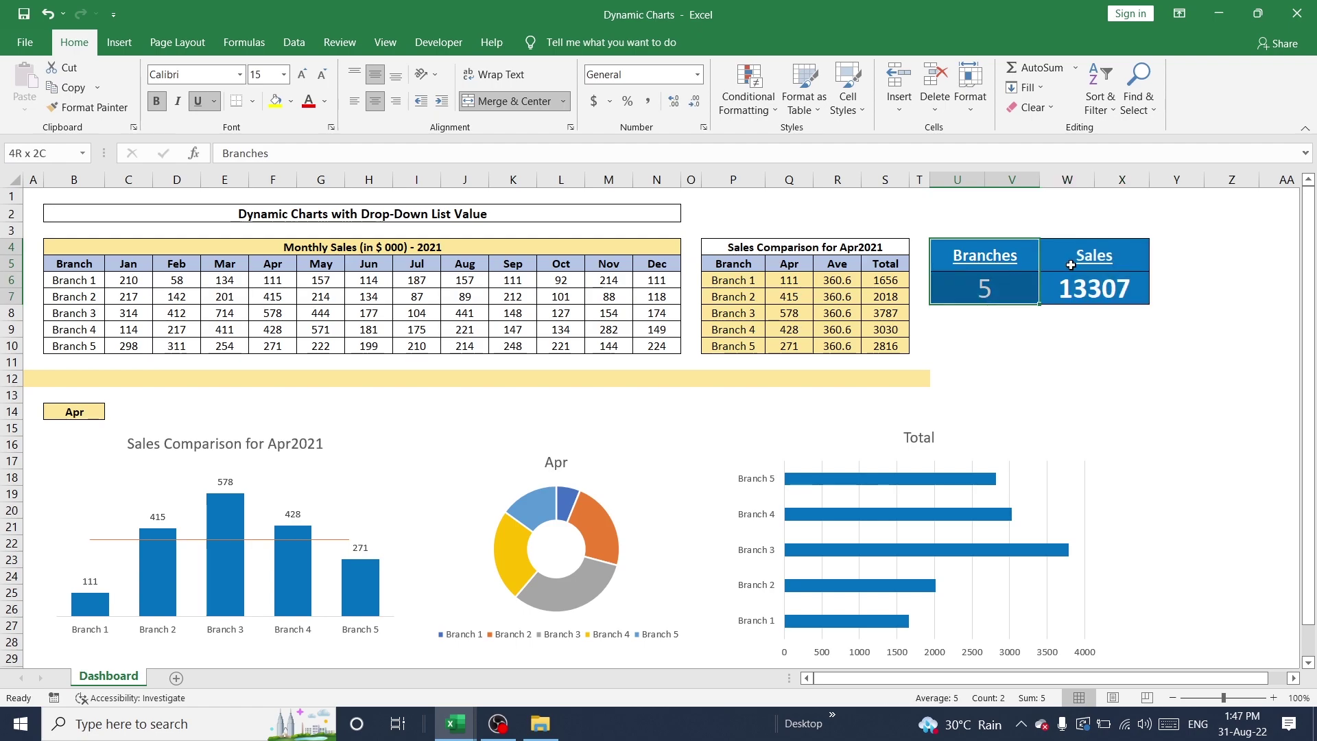
click(1070, 265)
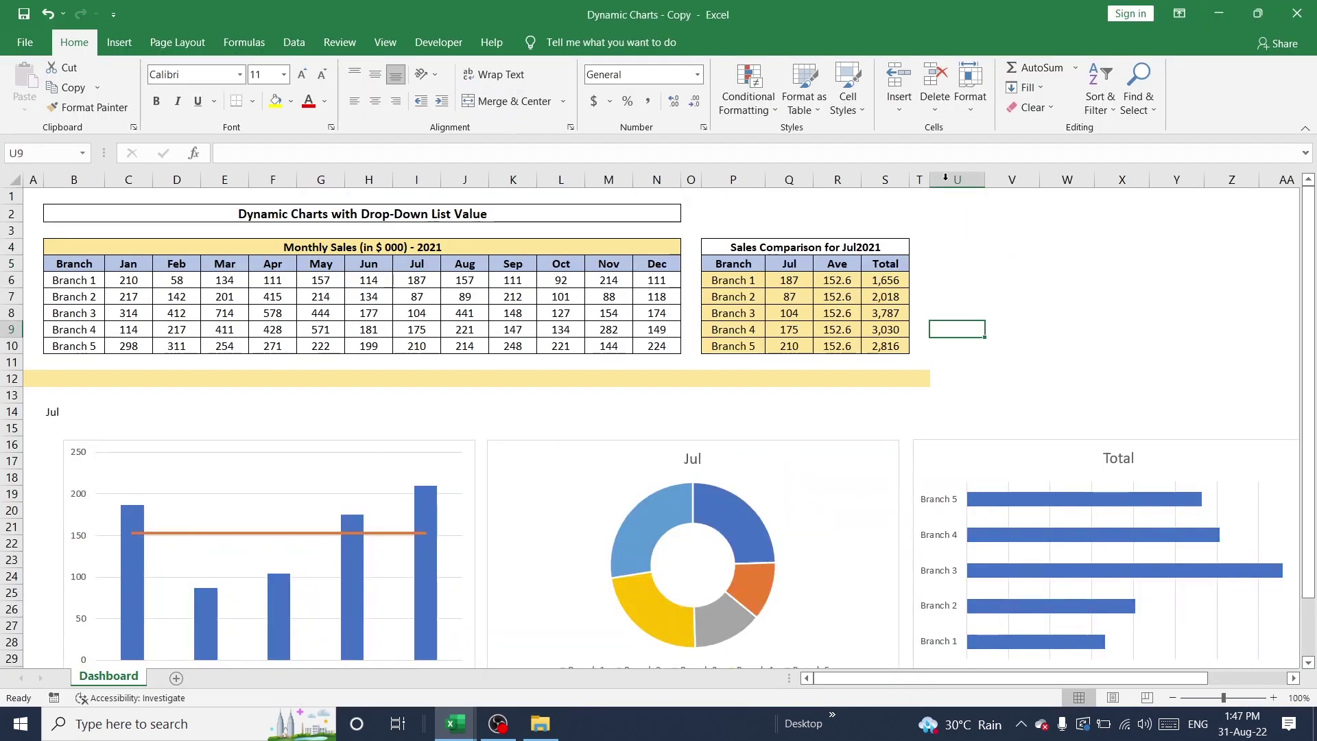
click(968, 231)
Merge U3:V4 and enter the heading 'Branches'.
key(shift+Right)
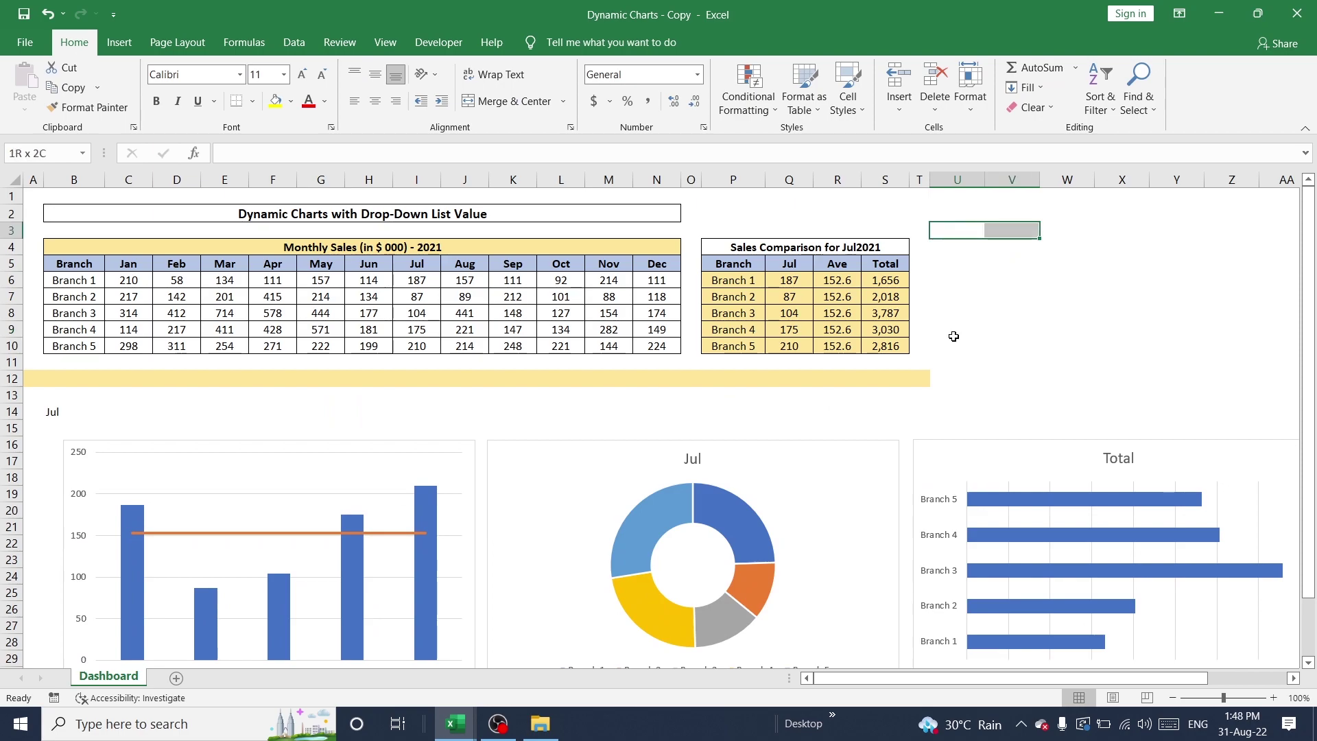
key(shift+Down)
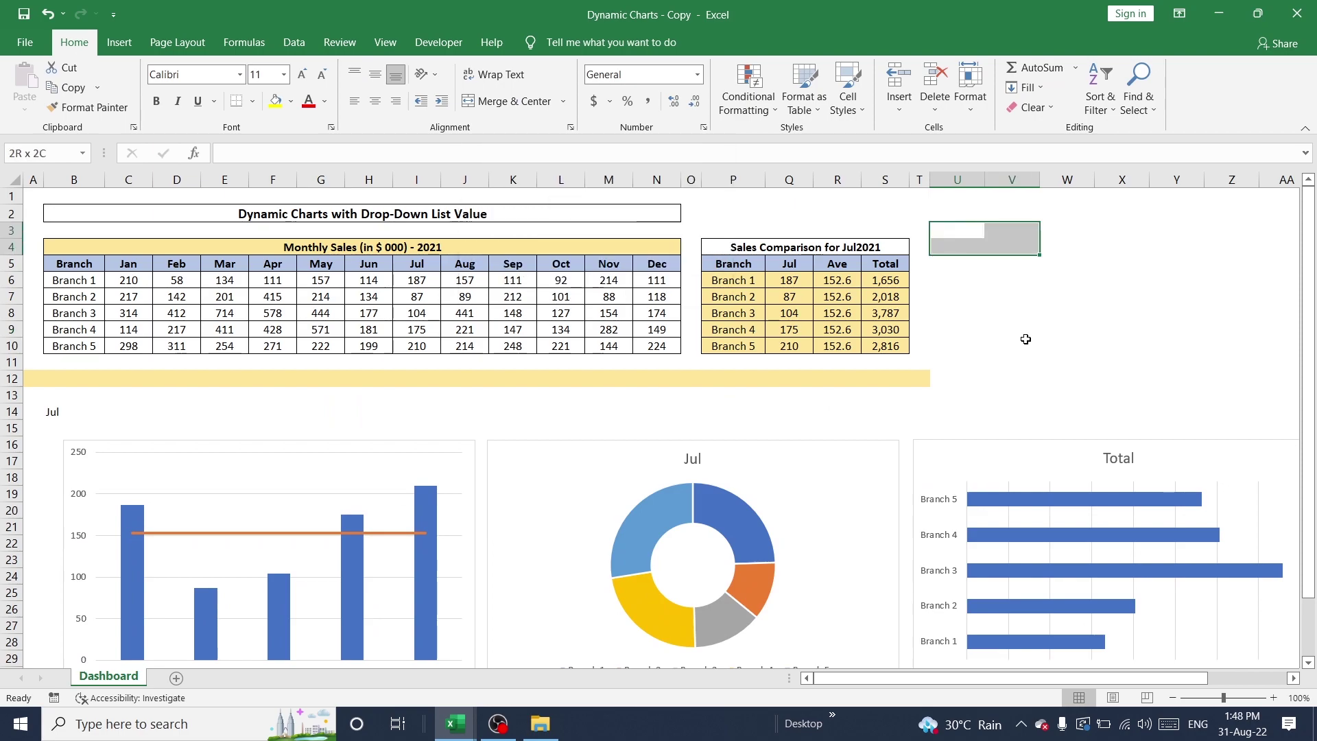
click(491, 108)
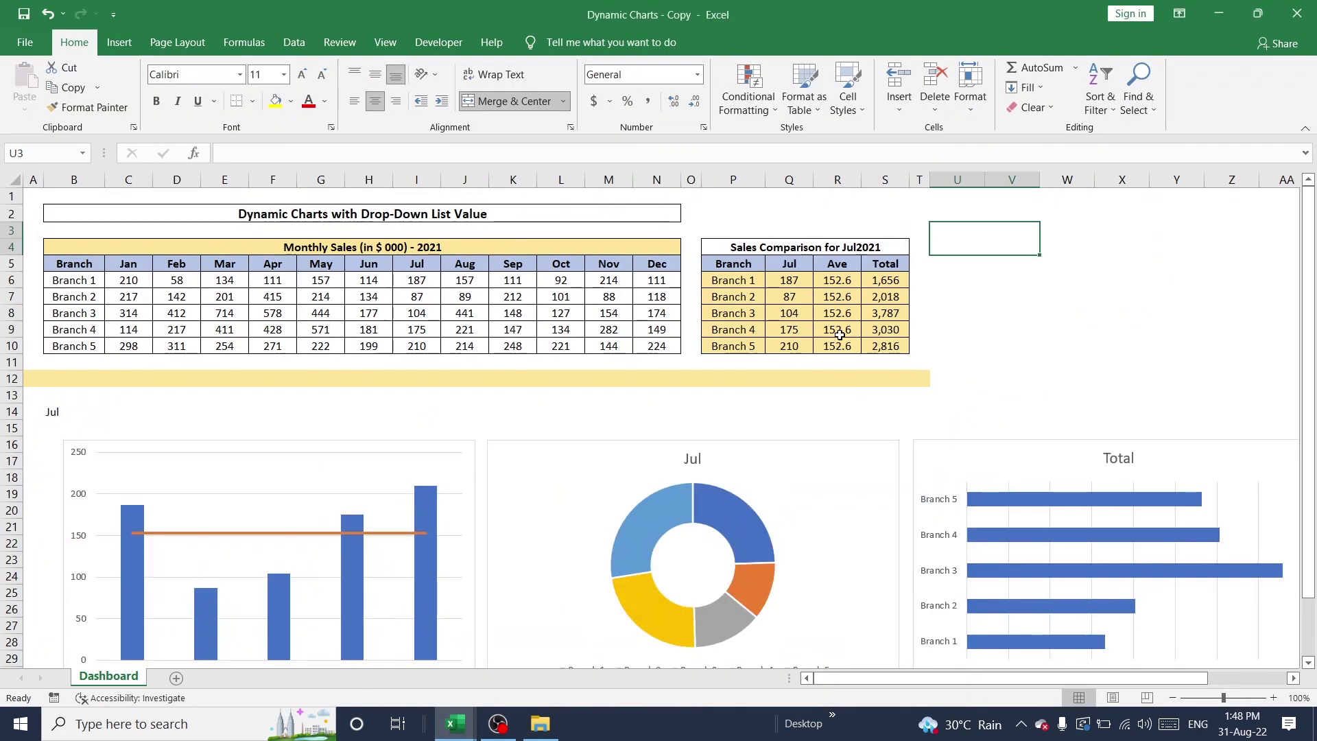
text(Branches)
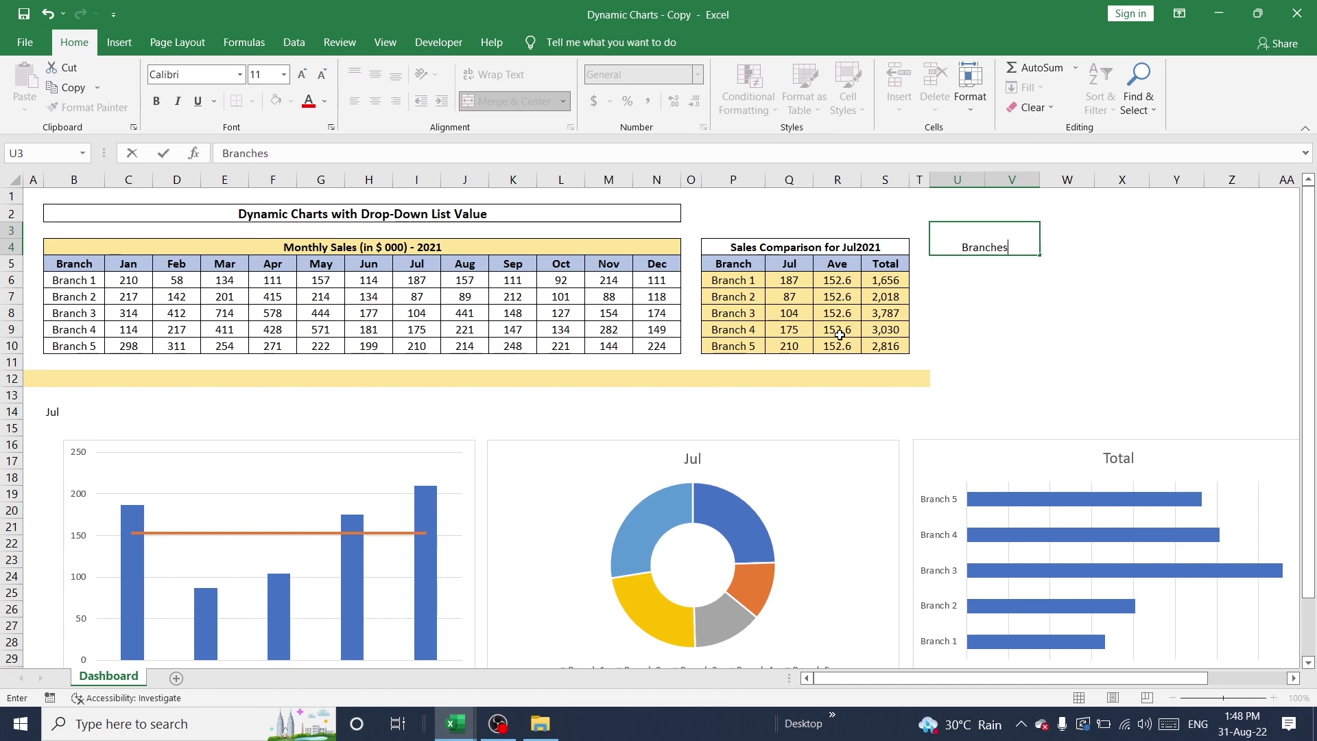
key(Return)
Merge W3:X4 and enter the heading 'Sales'.
key(Right)
key(Right)
key(Up)
key(shift+Right)
key(Up)
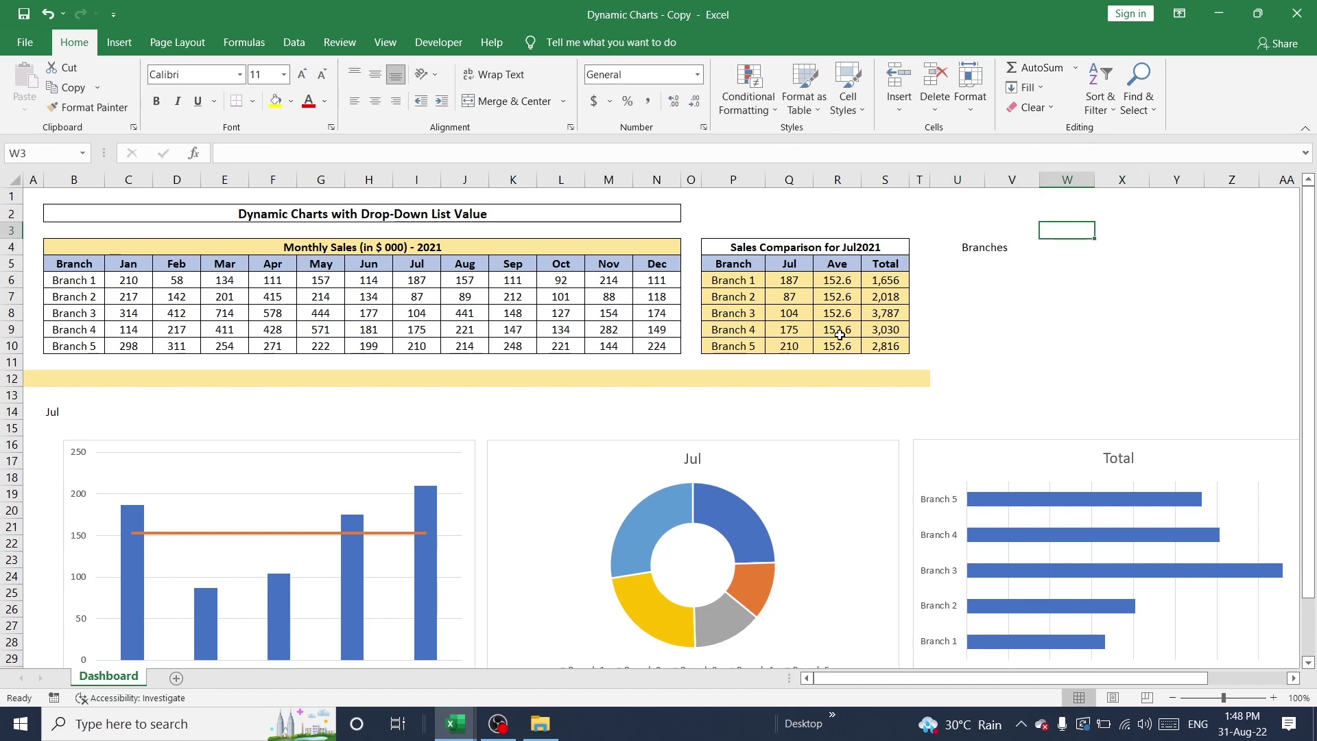
key(shift+Down)
key(shift+Right)
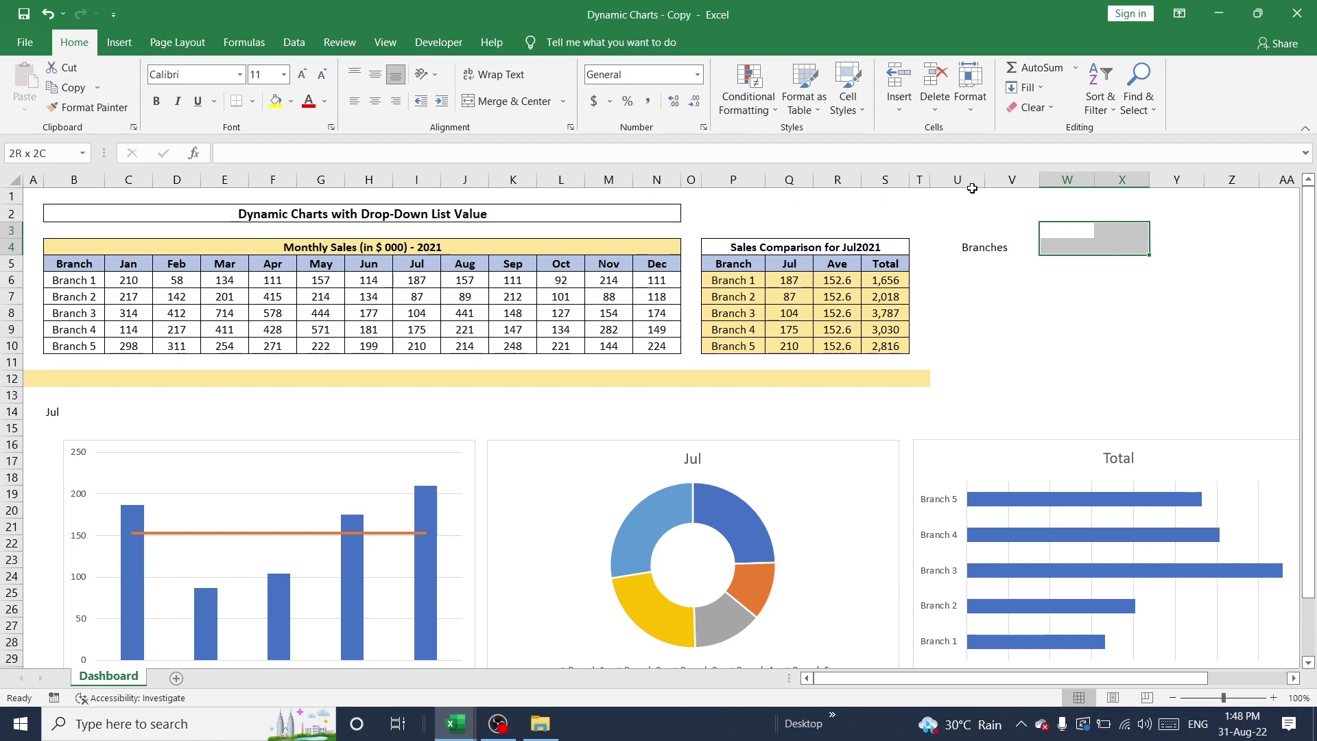
click(504, 103)
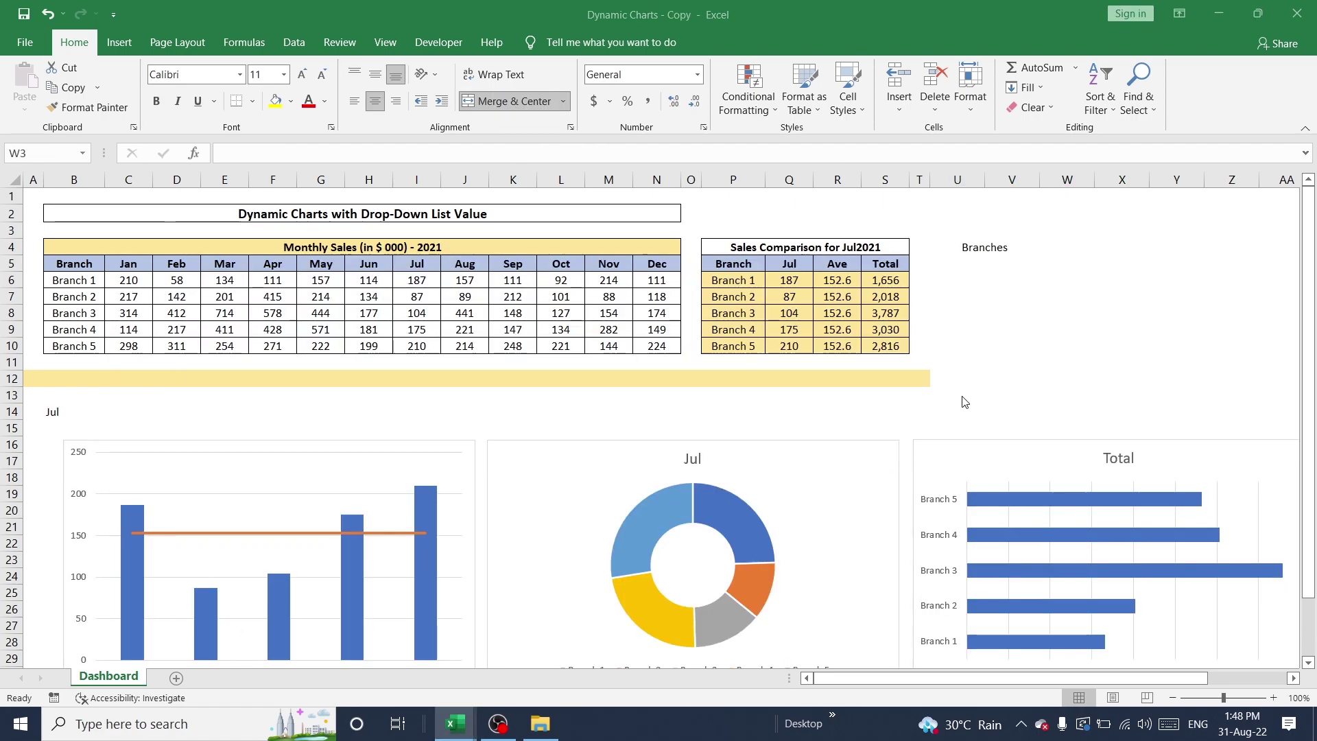
text(Sales)
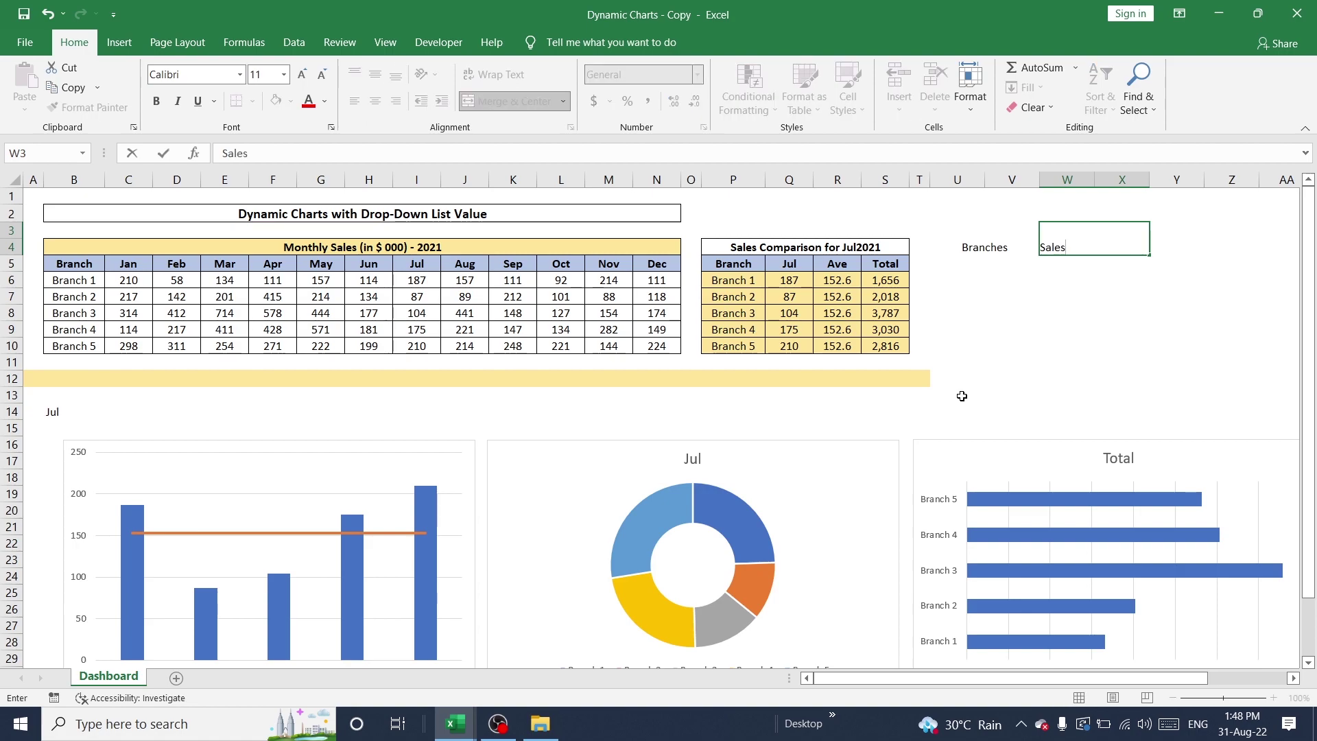
key(ctrl+Return)
Merge the value cells U5:V6 and W5:X6 into two blank boxes below the headings.
key(Left)
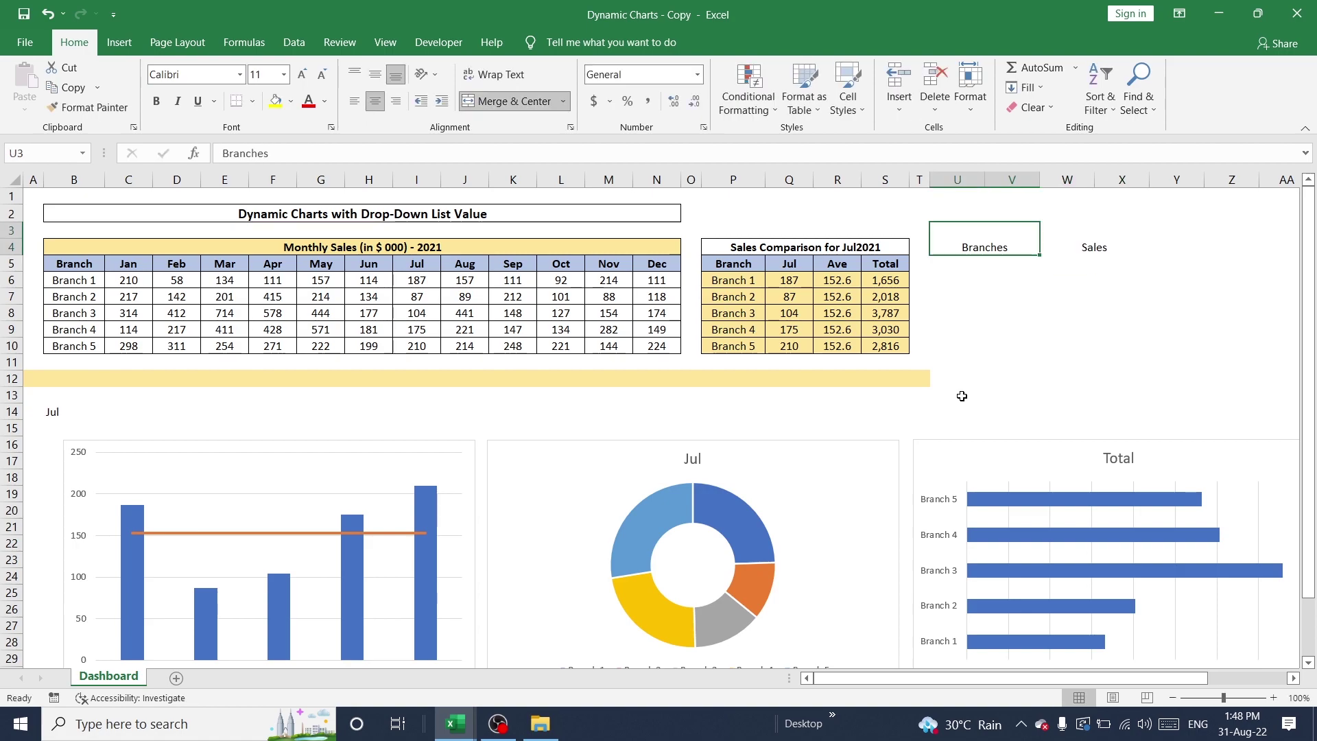
key(shift+Right)
key(Down)
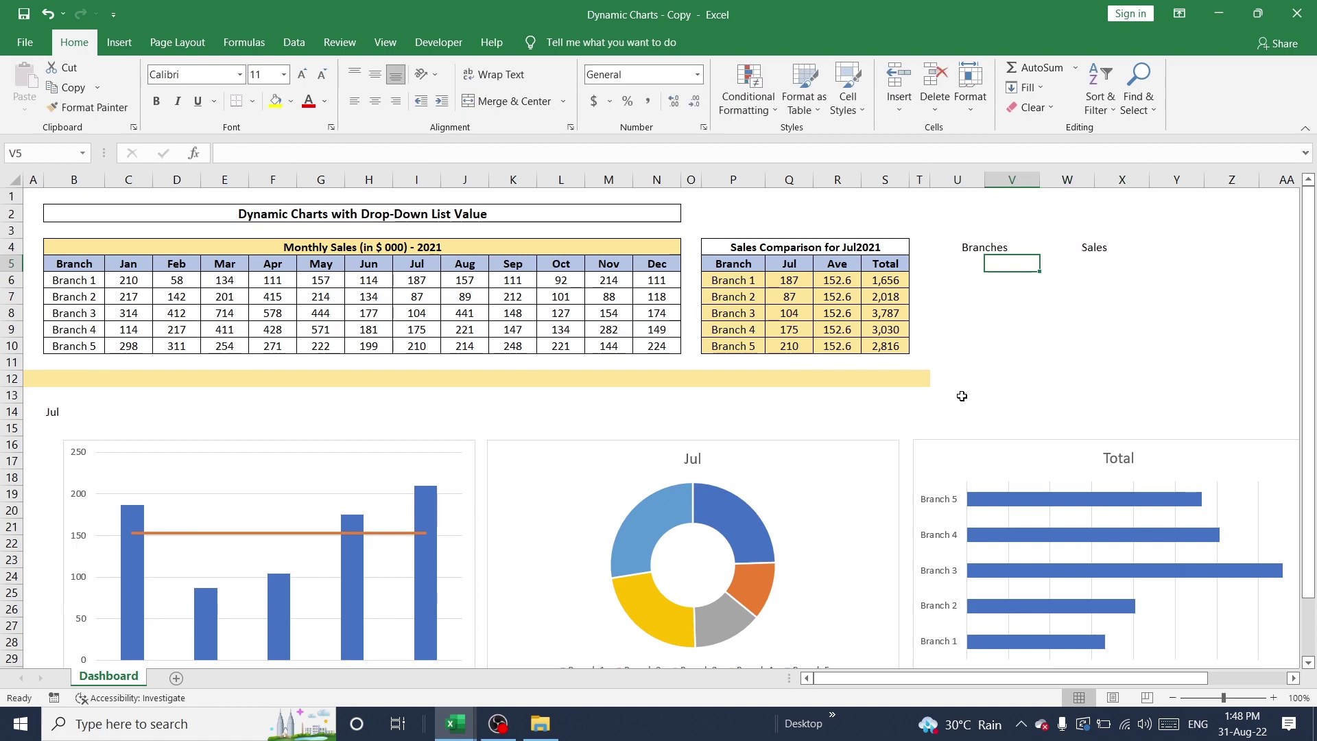
key(Left)
key(shift+Right)
key(shift+Down)
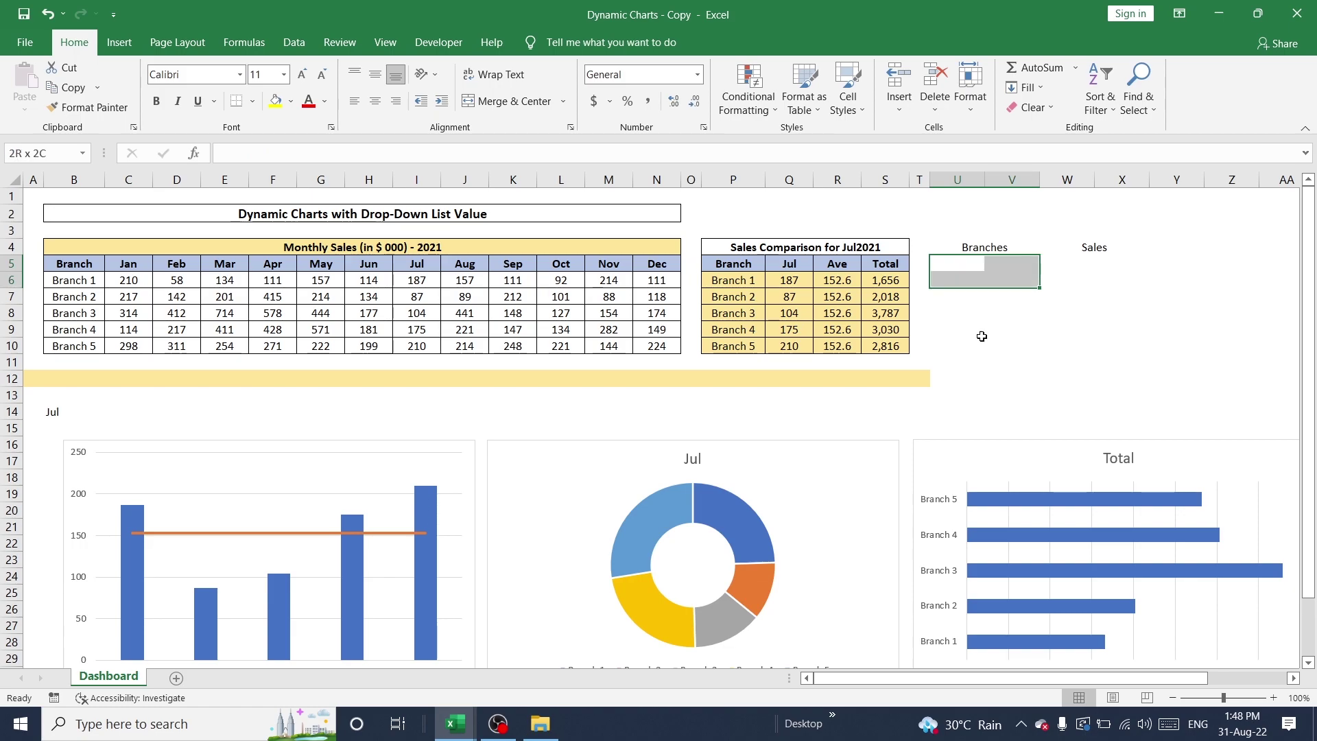
click(522, 100)
key(Right)
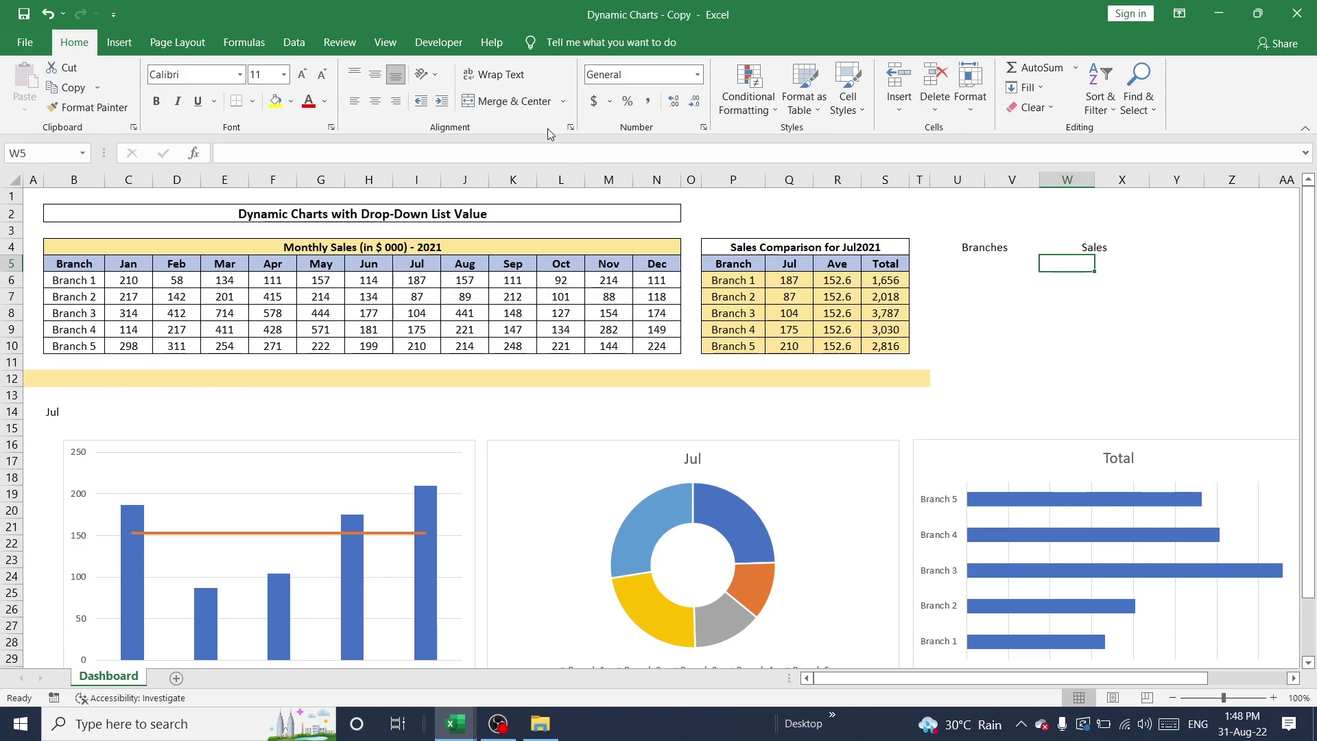
key(shift+Right)
key(shift+Down)
click(513, 101)
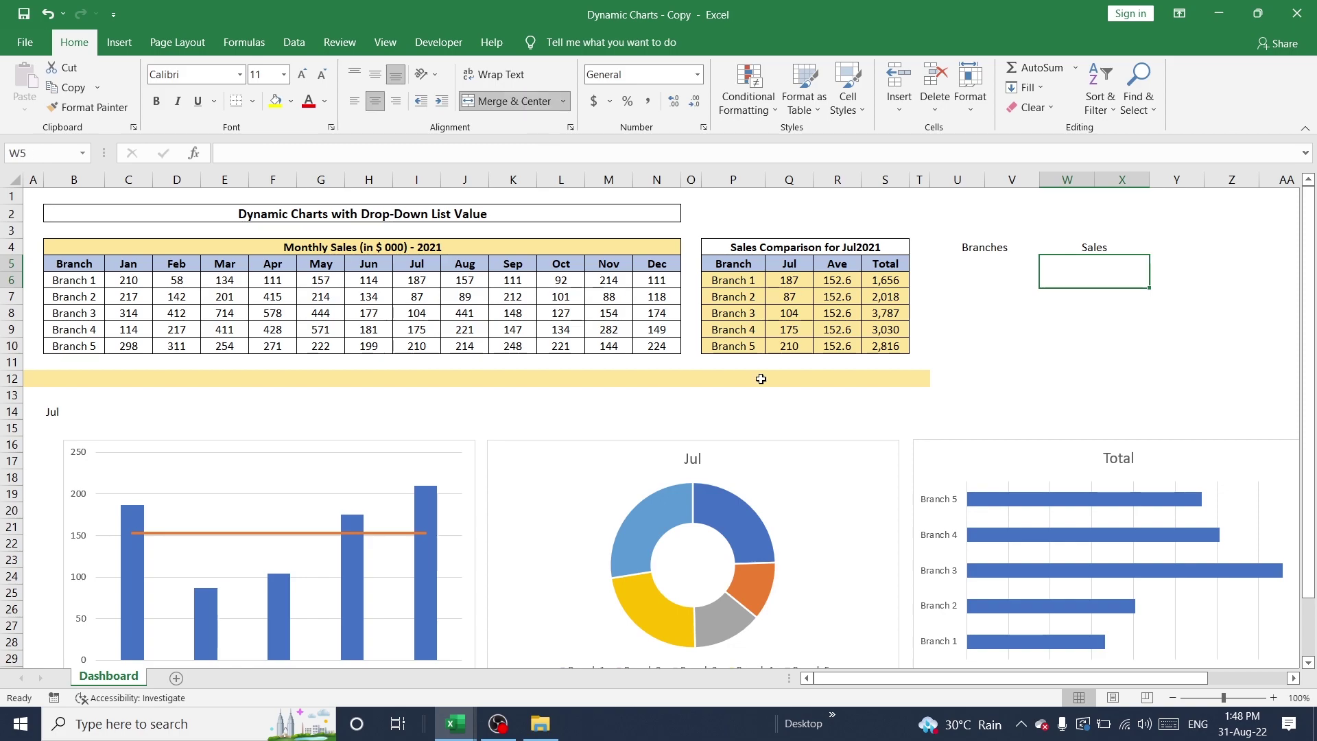
key(Up)
key(Left)
key(shift+Right)
key(shift+Down)
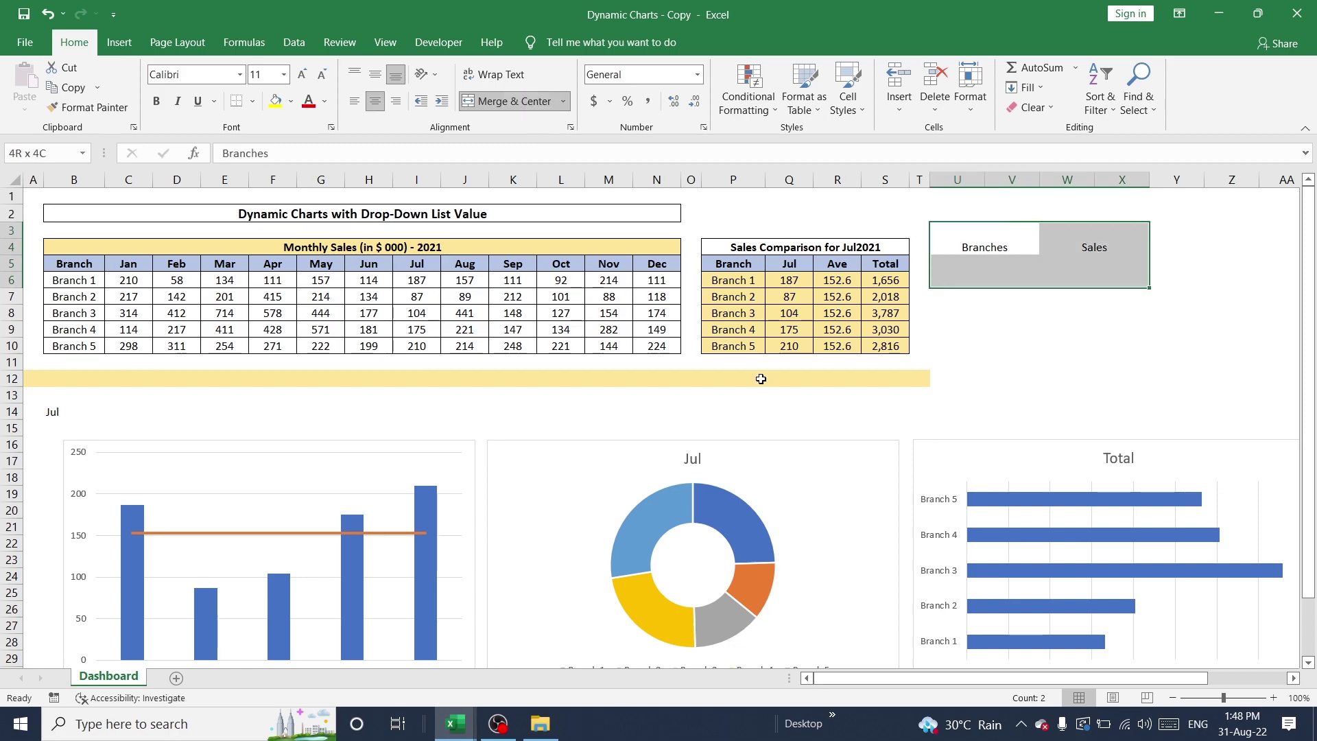
Give the summary block U3:X6 all borders and middle alignment.
click(253, 102)
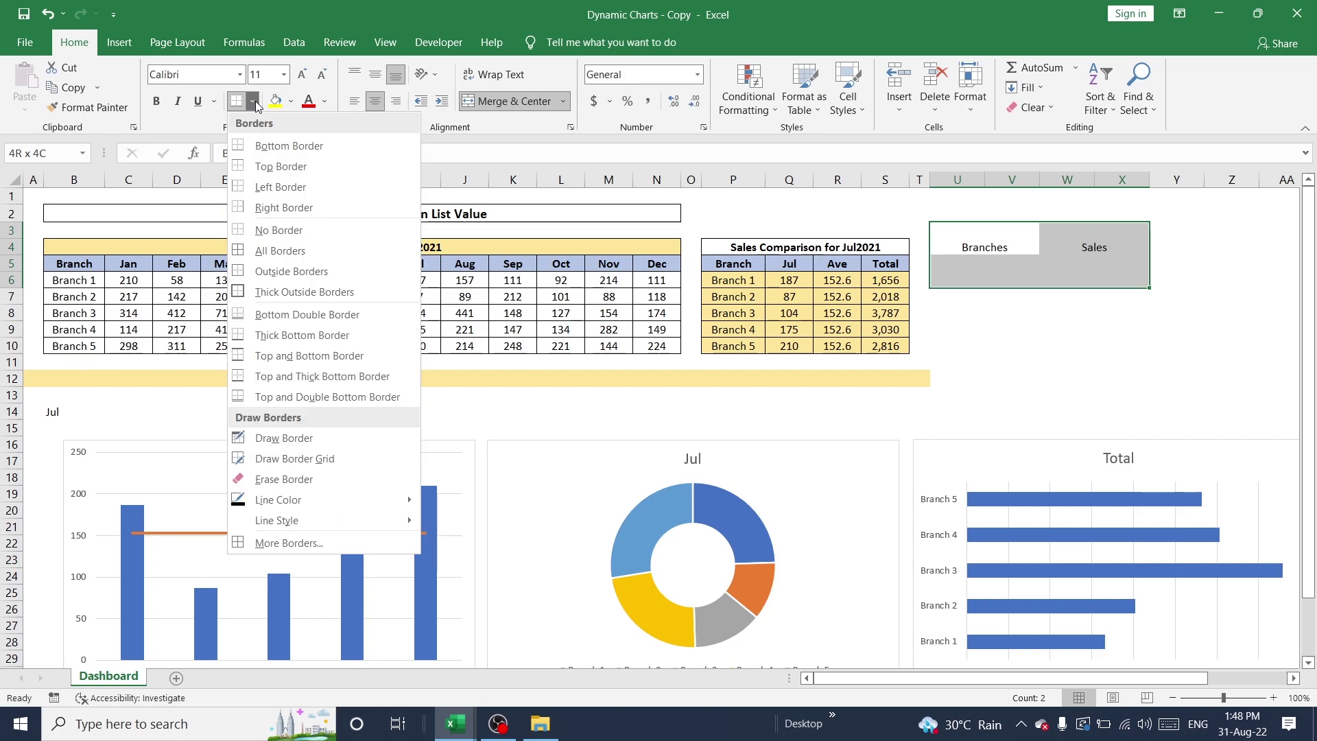
click(269, 254)
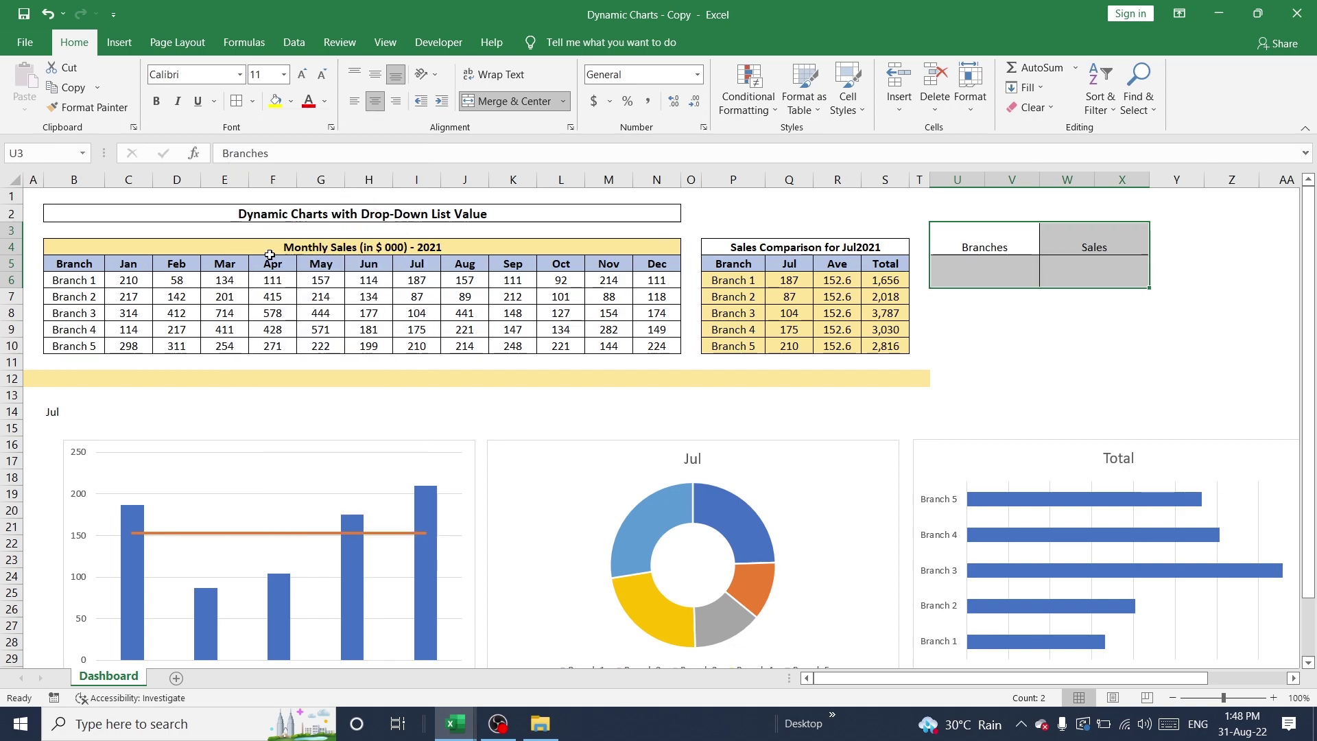
click(378, 72)
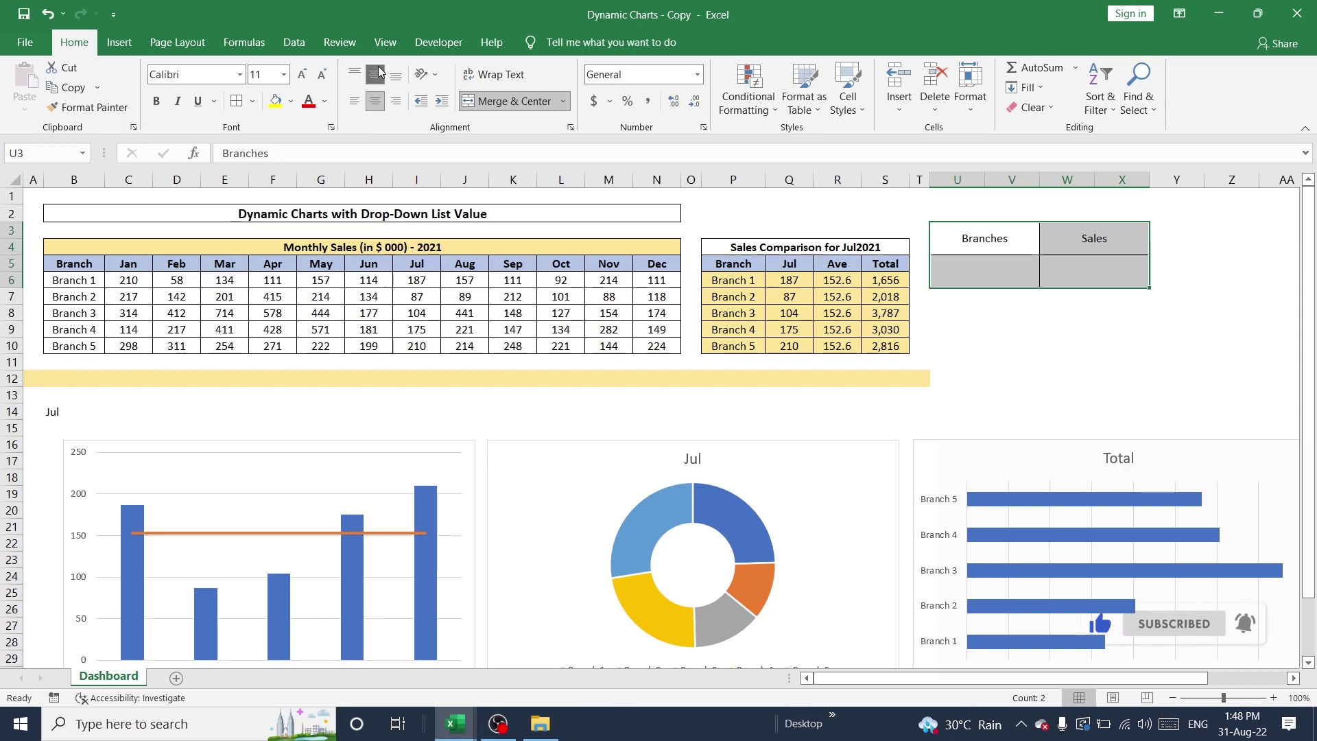
click(1015, 330)
Enter =COUNTA(P6:P10) in U5 to count the branches.
click(1015, 268)
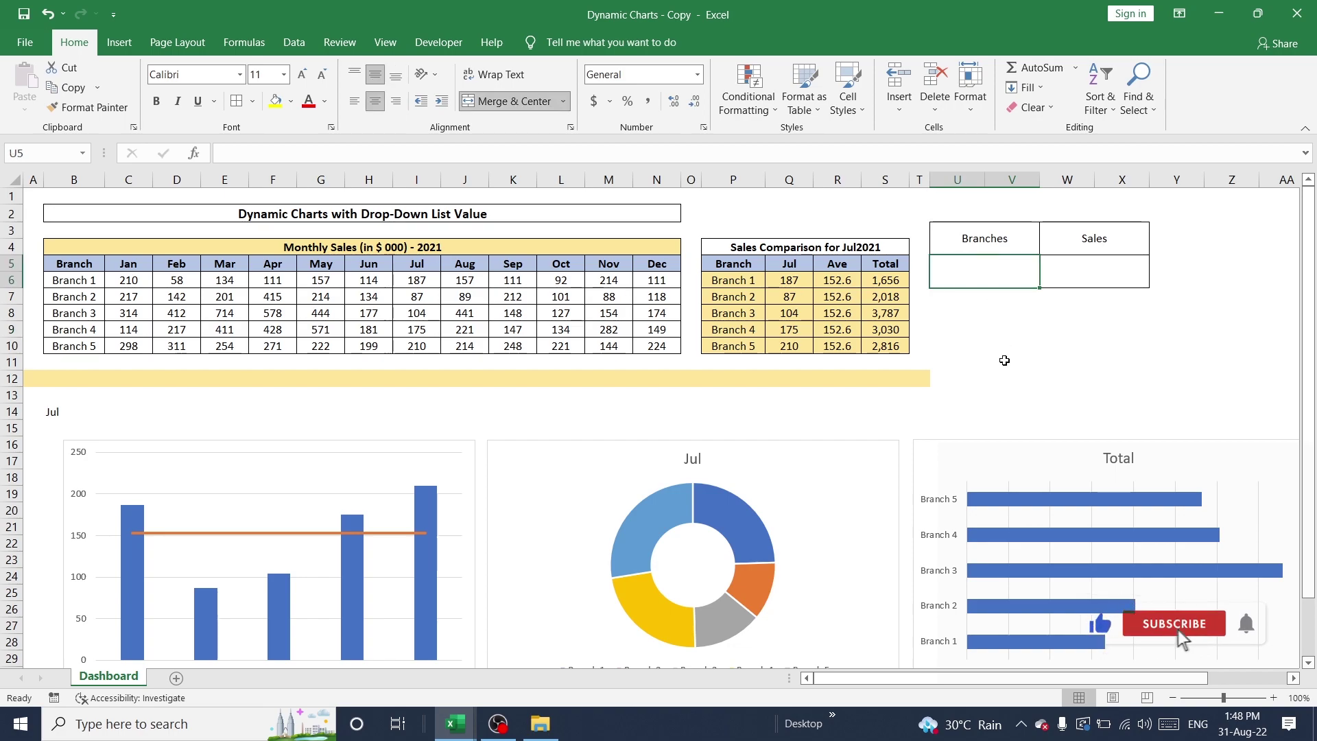
text(=c)
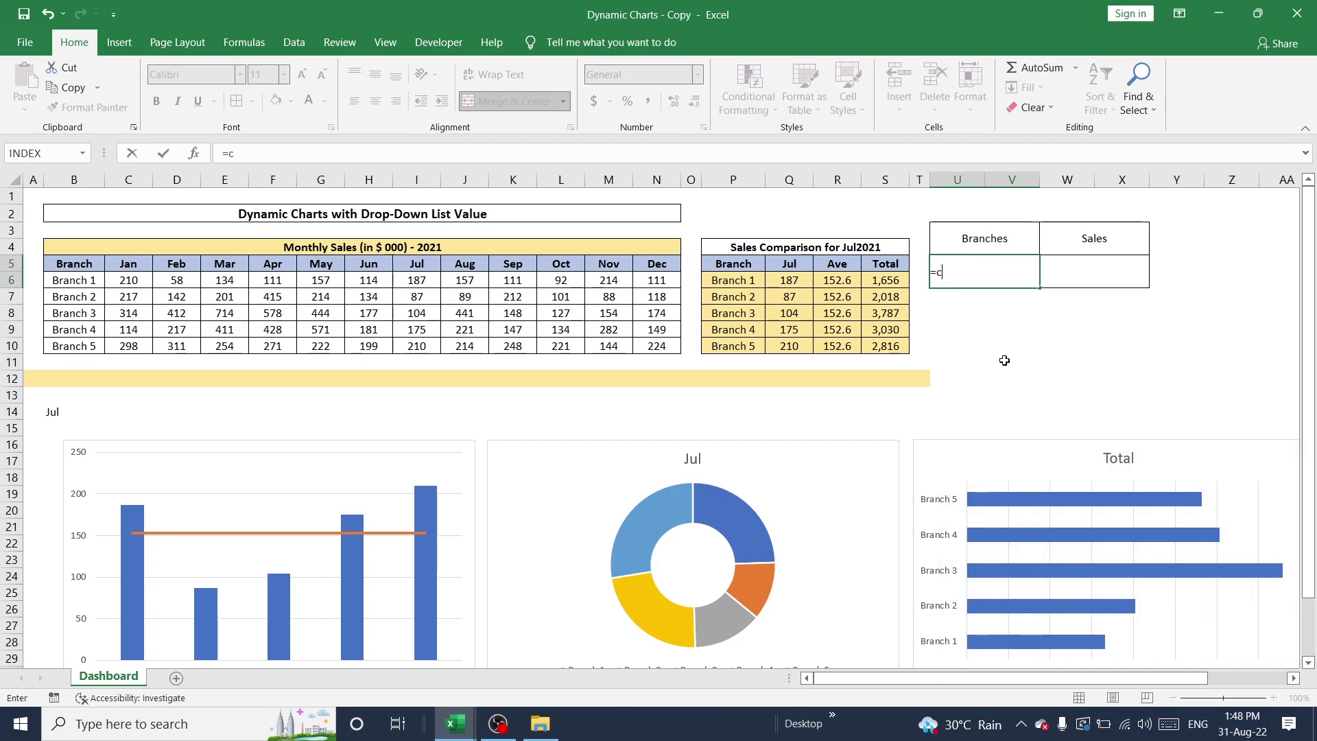
text(ount)
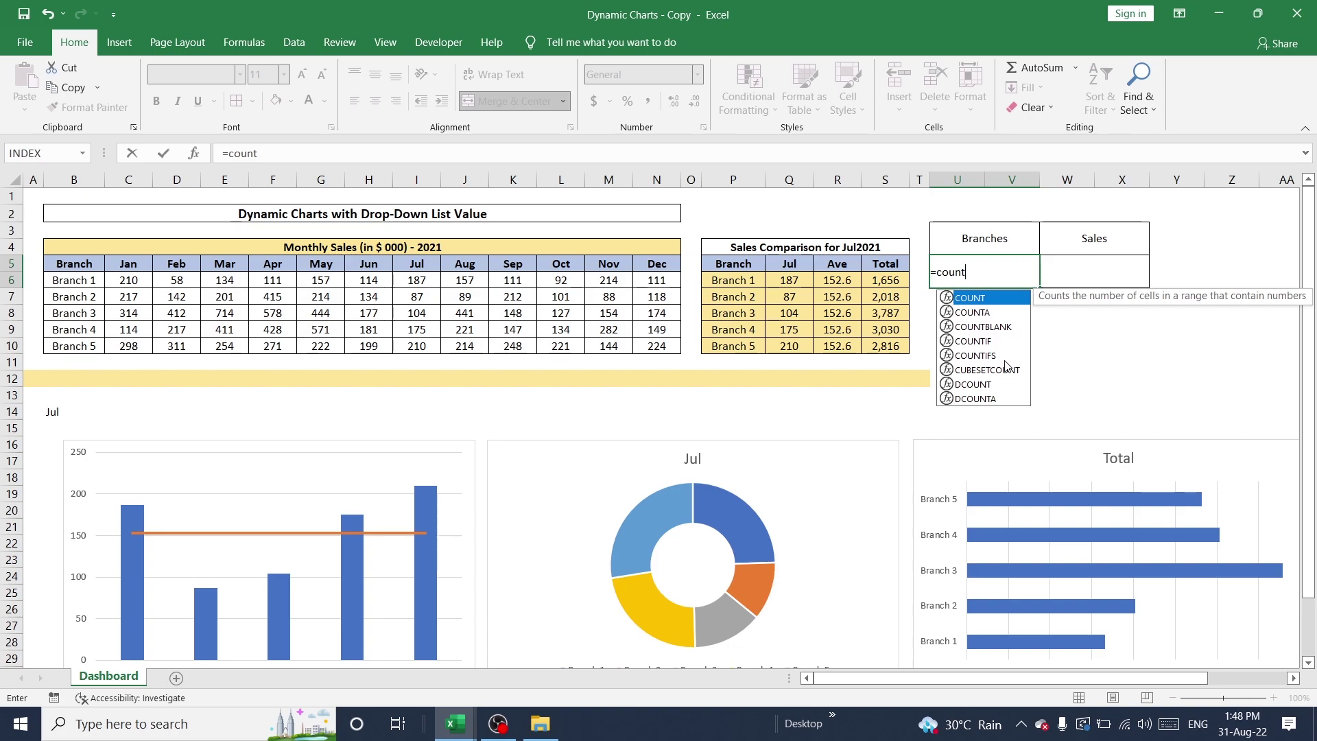
text(a)
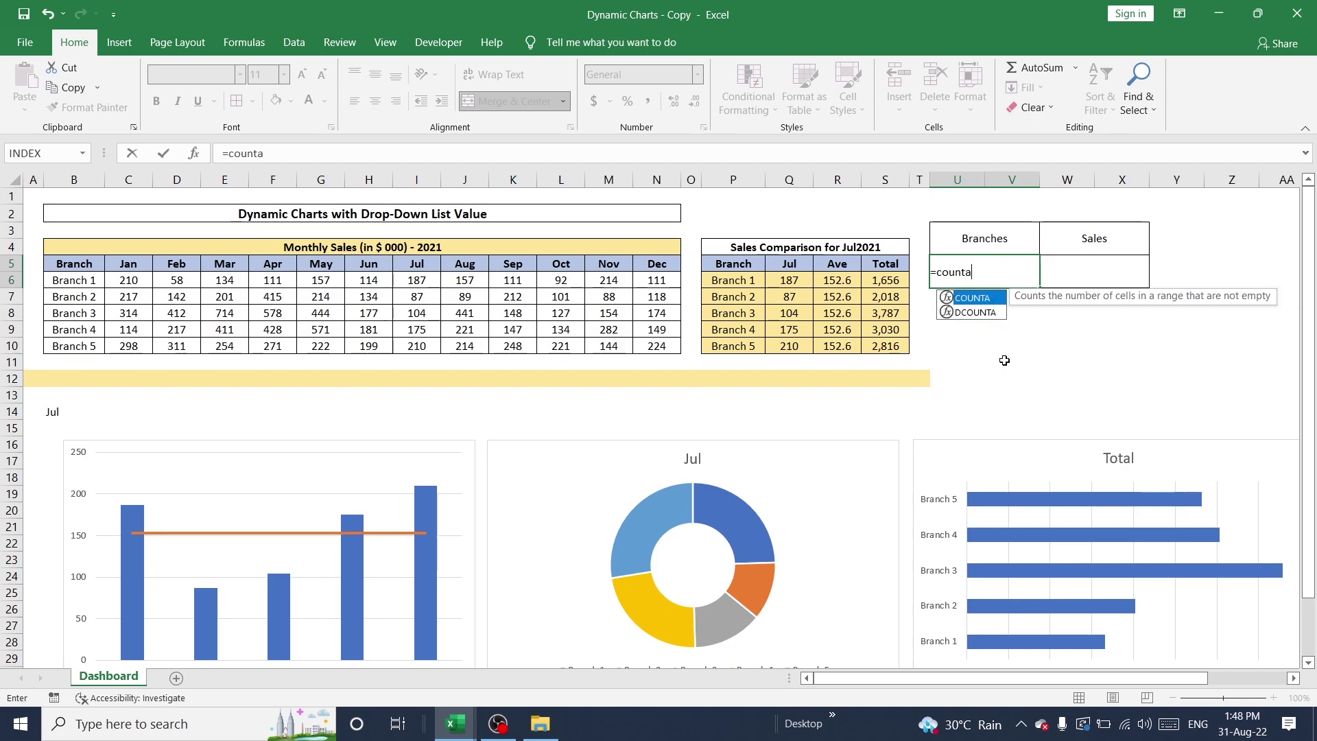
text(()
key(Down)
key(Left)
key(Left)
key(Left)
key(Left)
key(Left)
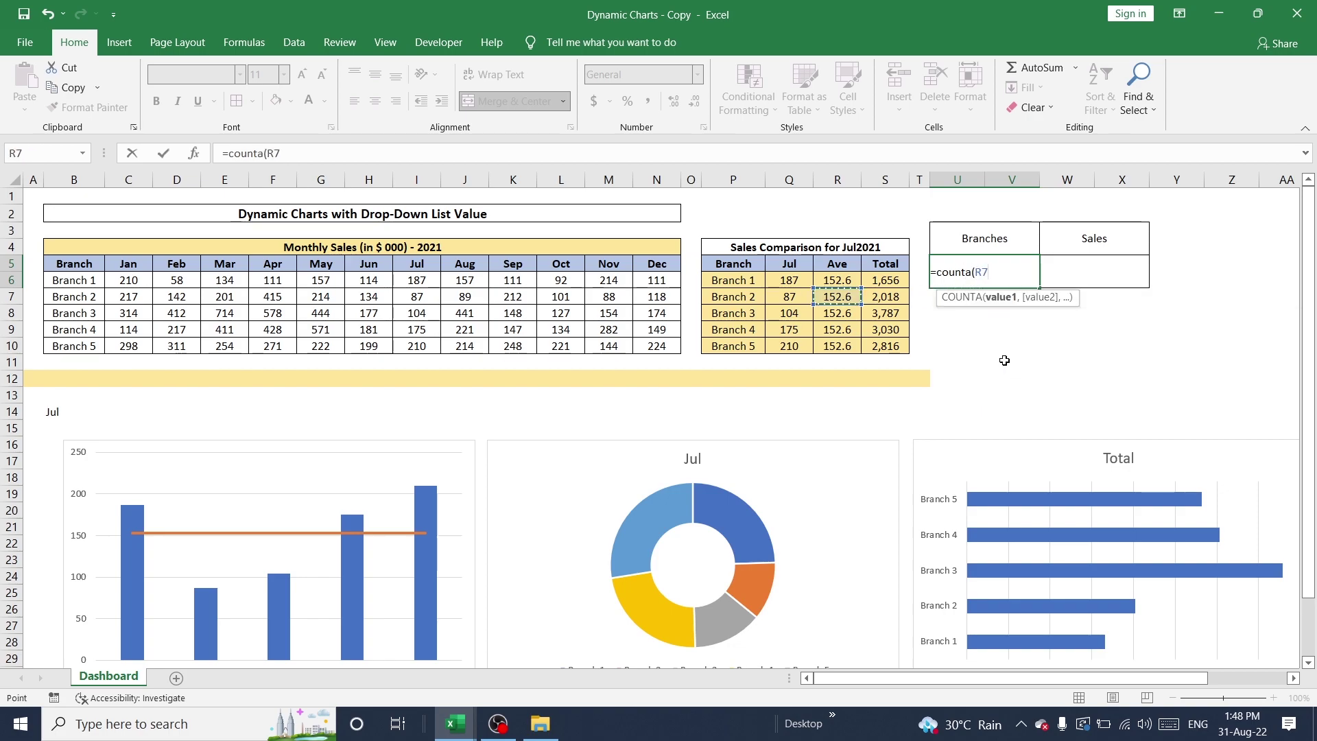
key(Up)
key(shift+Down)
key(shift+Down)
key(shift+Down)
key(shift+Down)
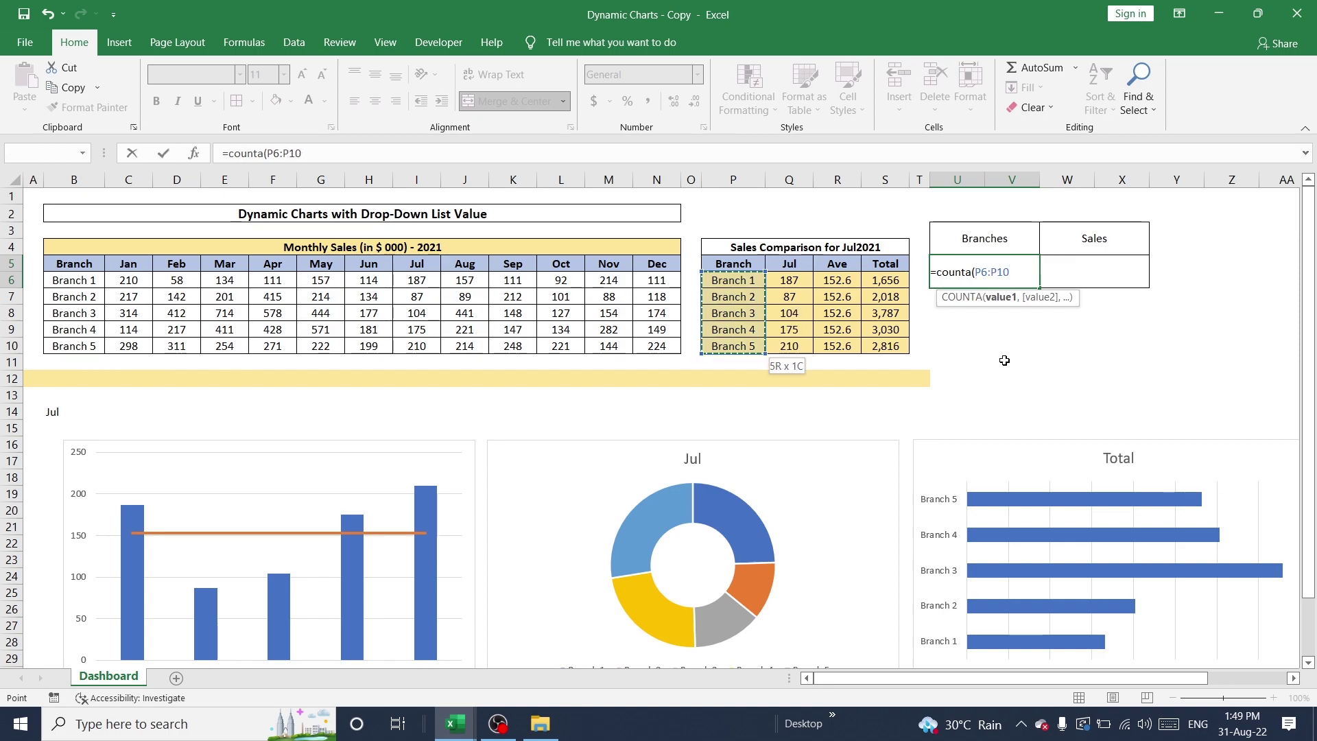
key(ctrl+Return)
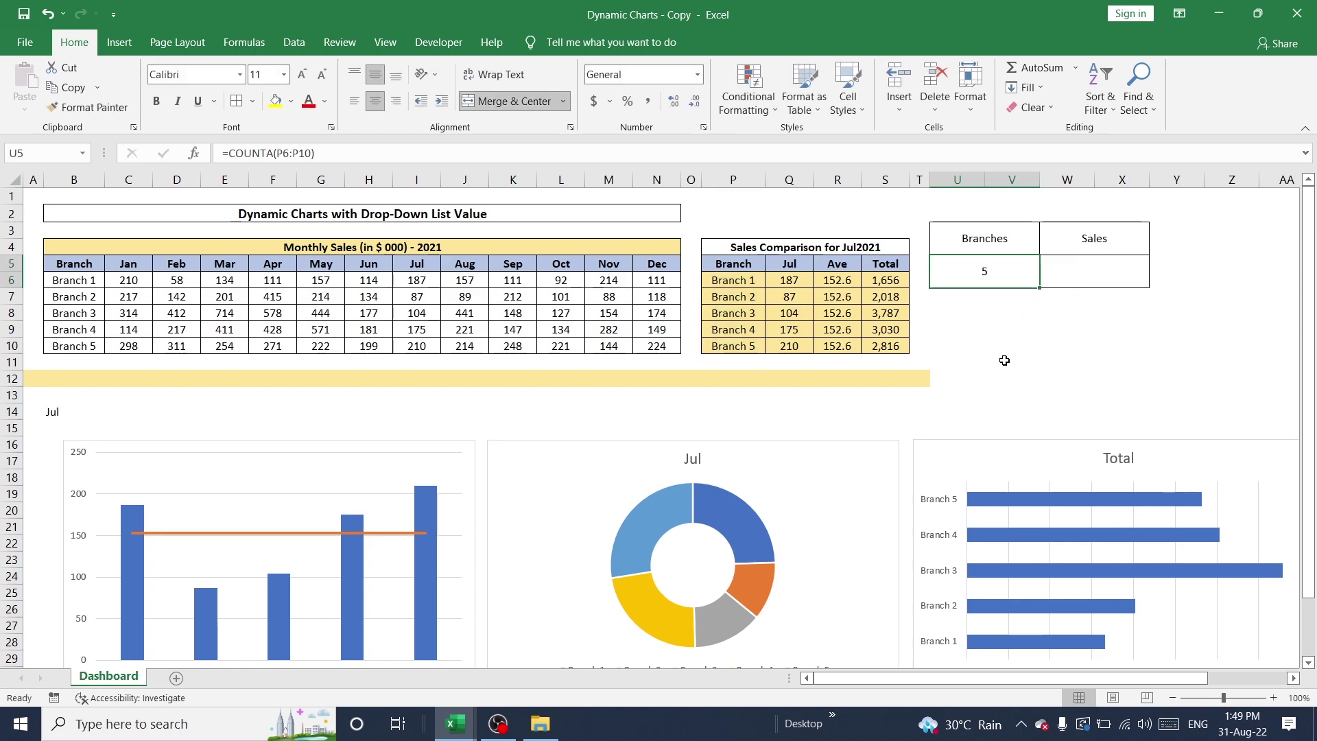
Enter =SUM(S6:S10) in W5 to total the sales.
key(Right)
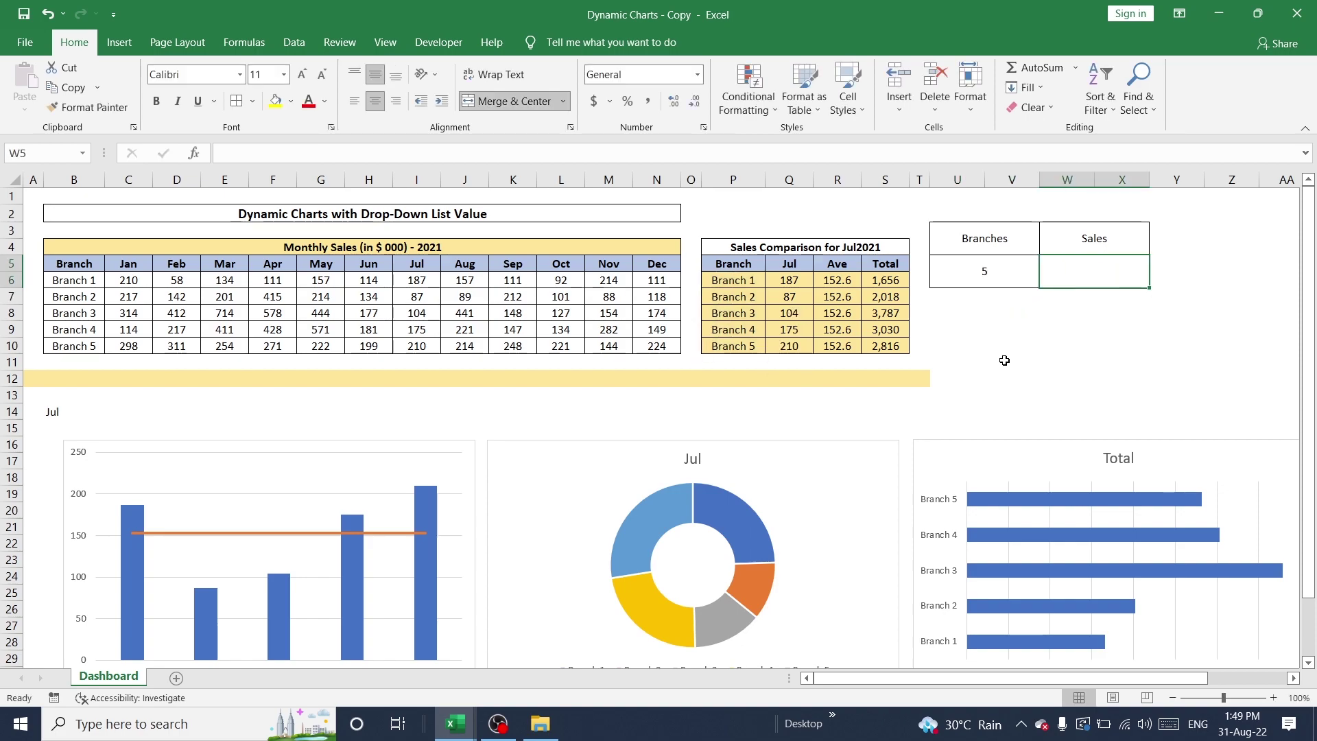
text(=sum()
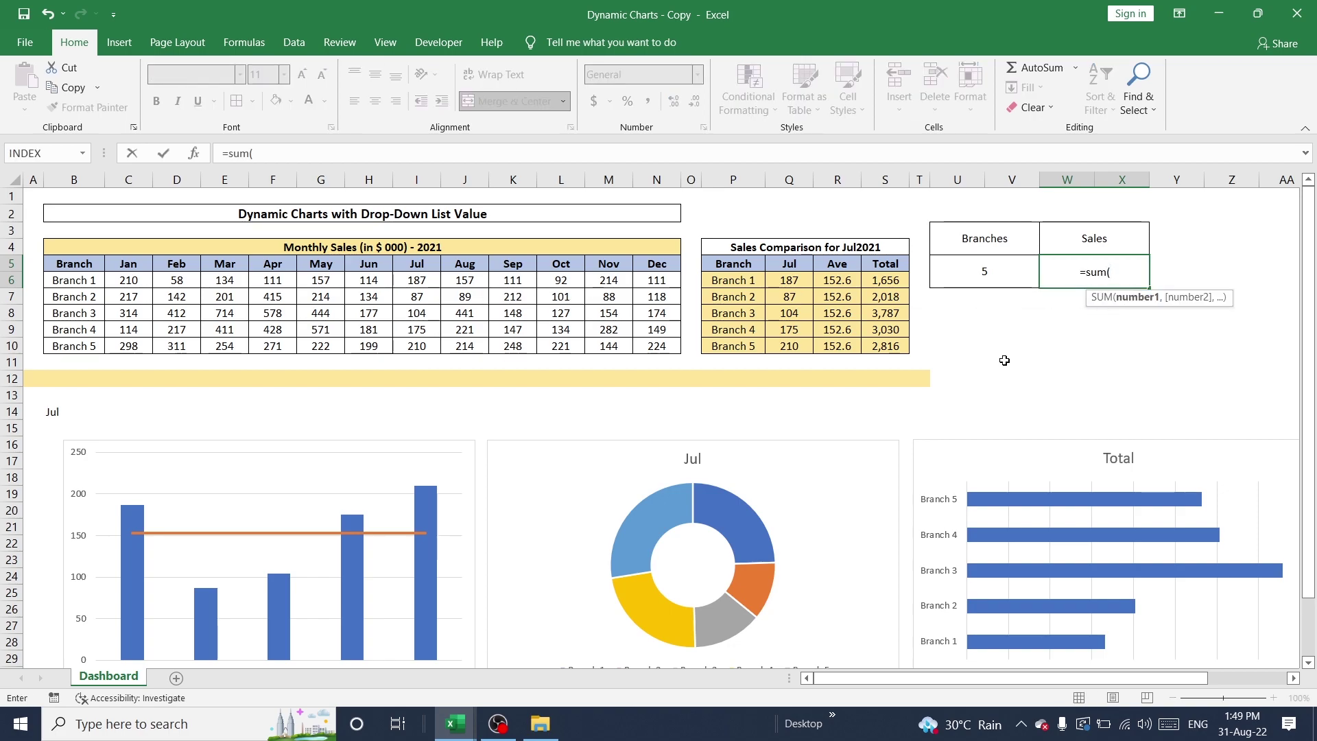
key(Left)
key(Left)
key(Left)
key(Down)
key(ctrl+shift+Down)
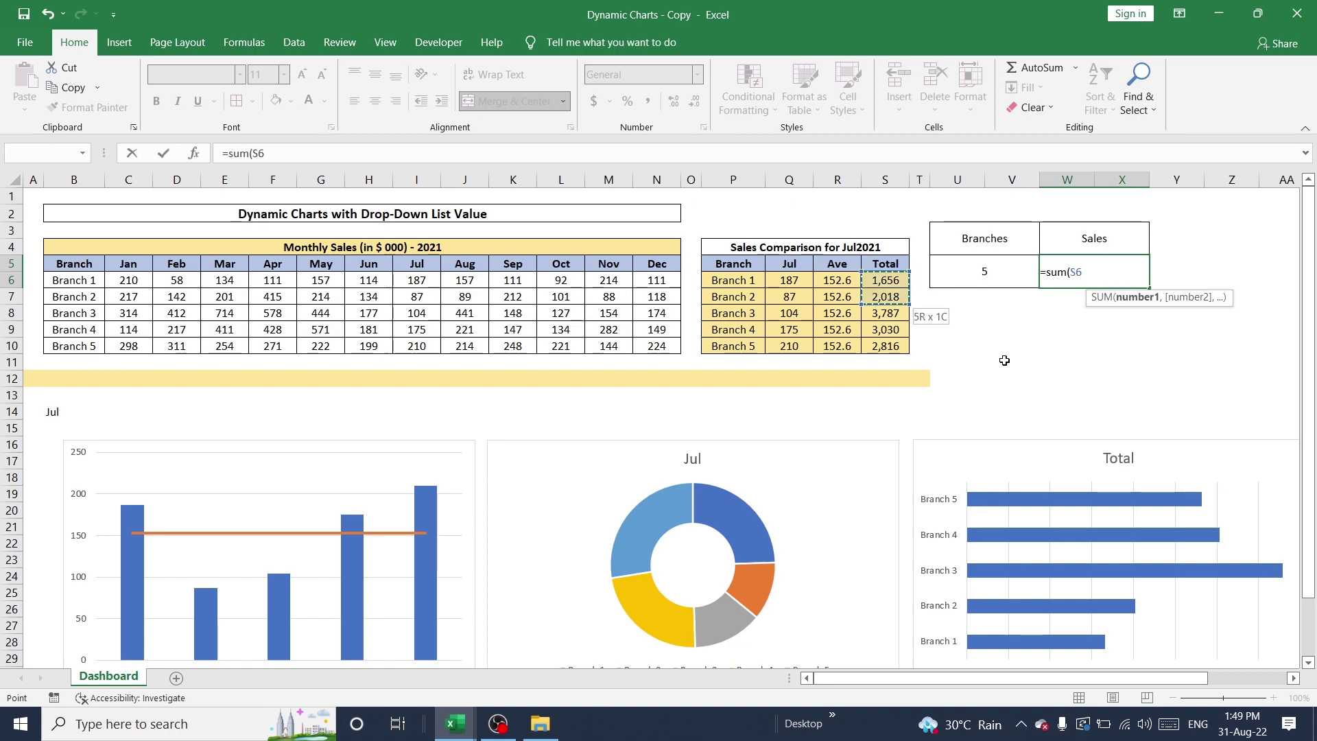
text())
key(Return)
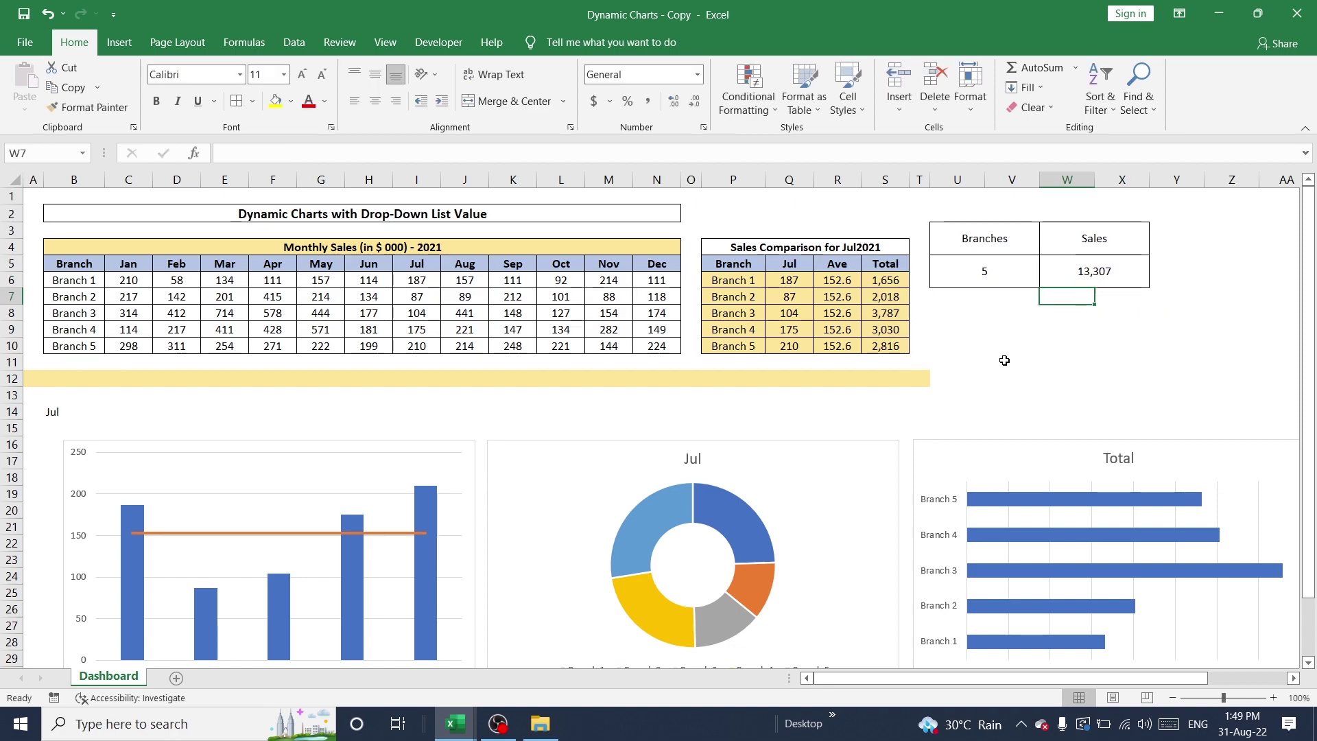
key(Up)
key(Up)
key(Left)
key(shift+Down)
key(shift+Right)
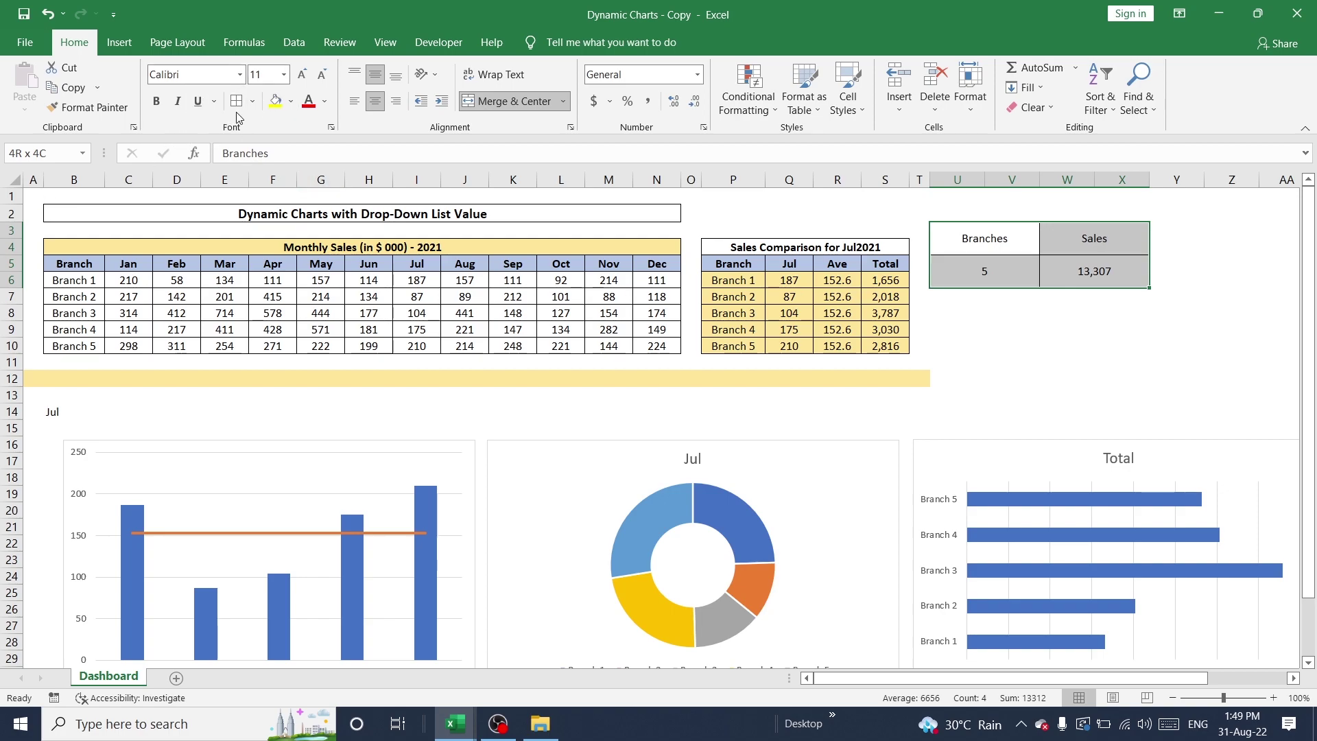
Shade the summary box light blue and make its text white.
click(291, 101)
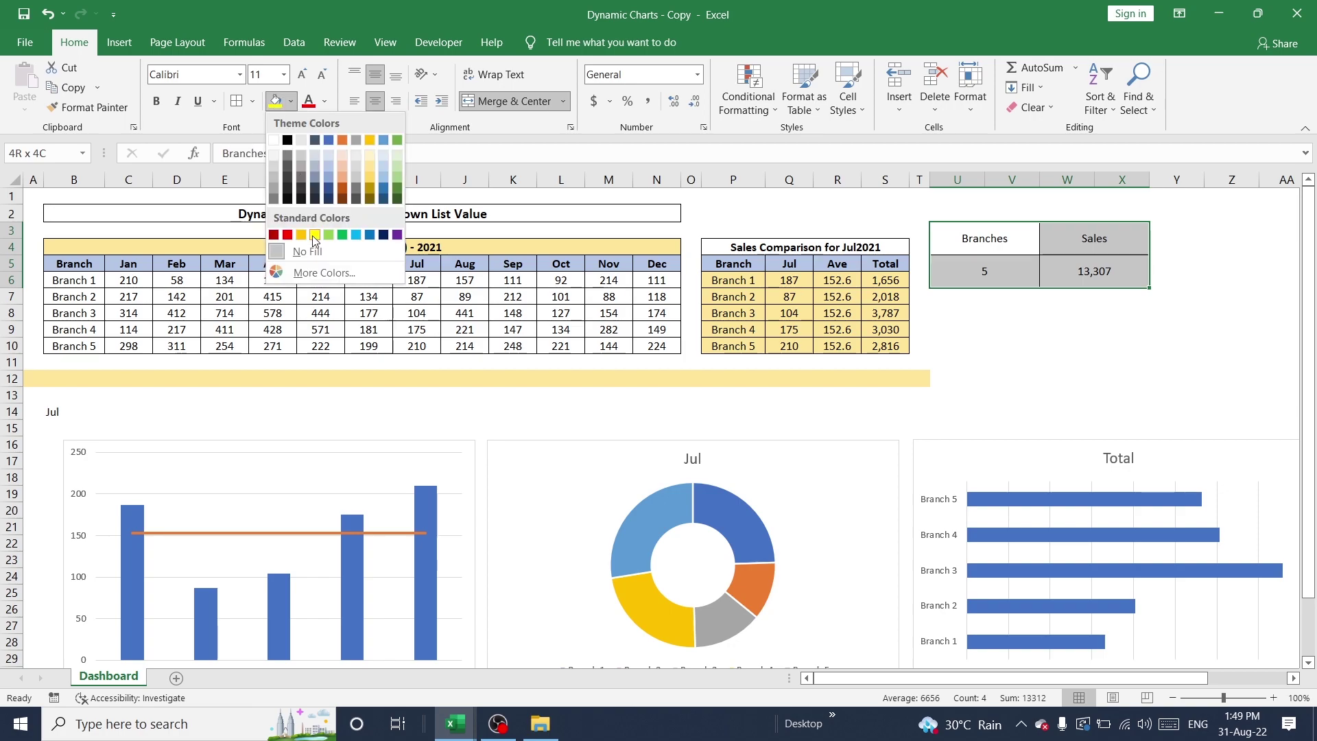
click(357, 235)
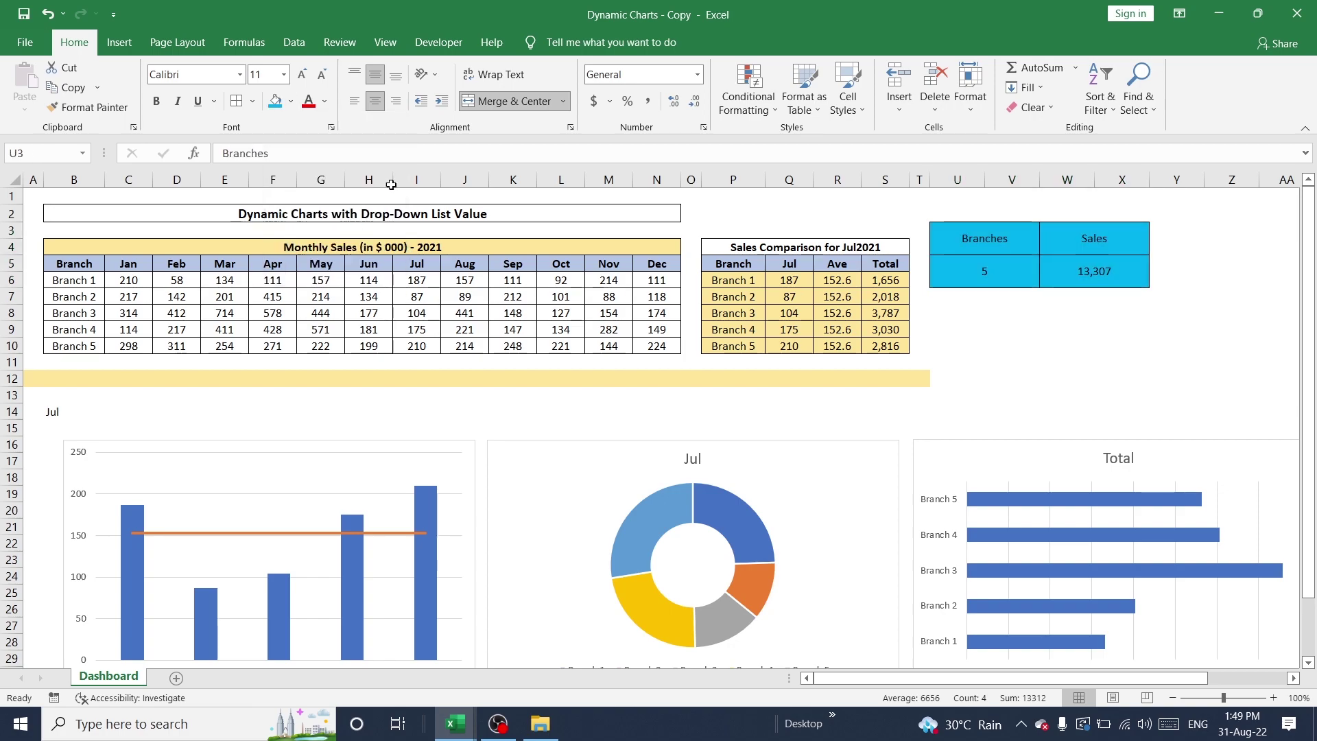
click(325, 102)
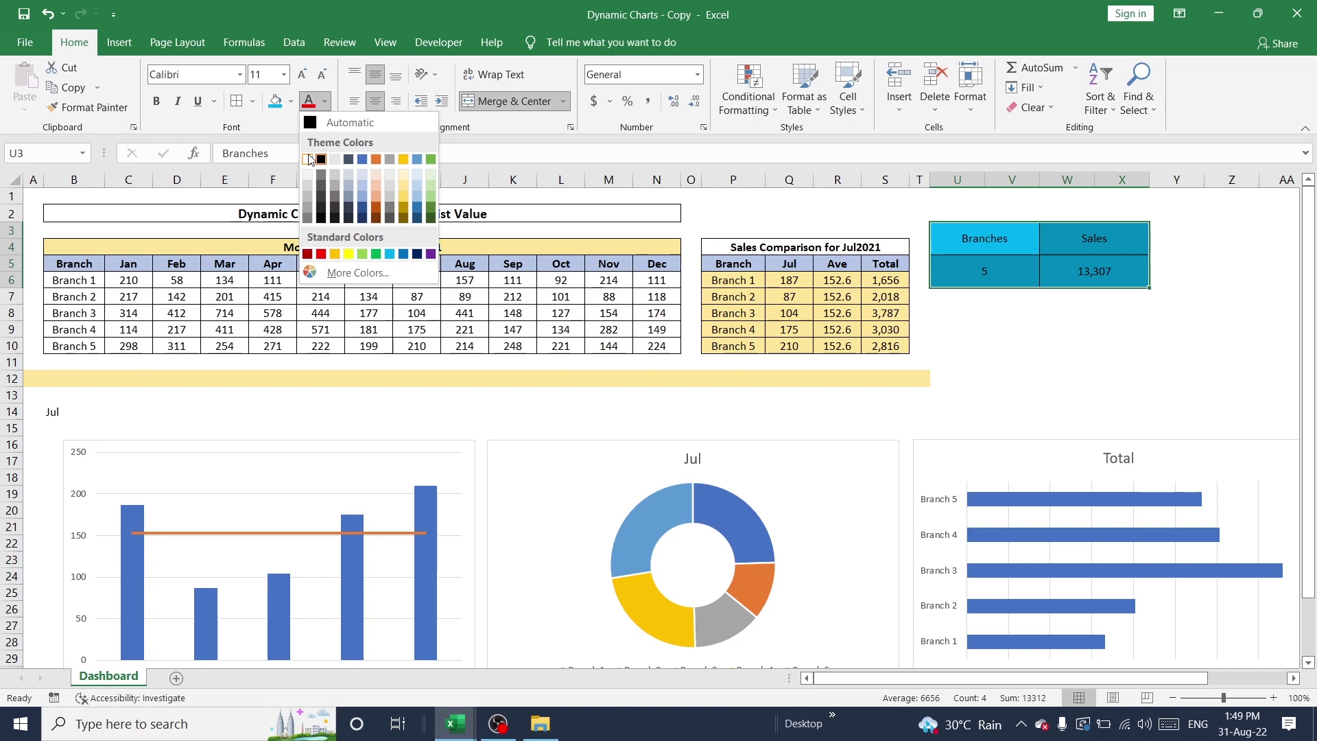
click(310, 160)
Set the summary box text to font size 25.
key(F2)
click(275, 72)
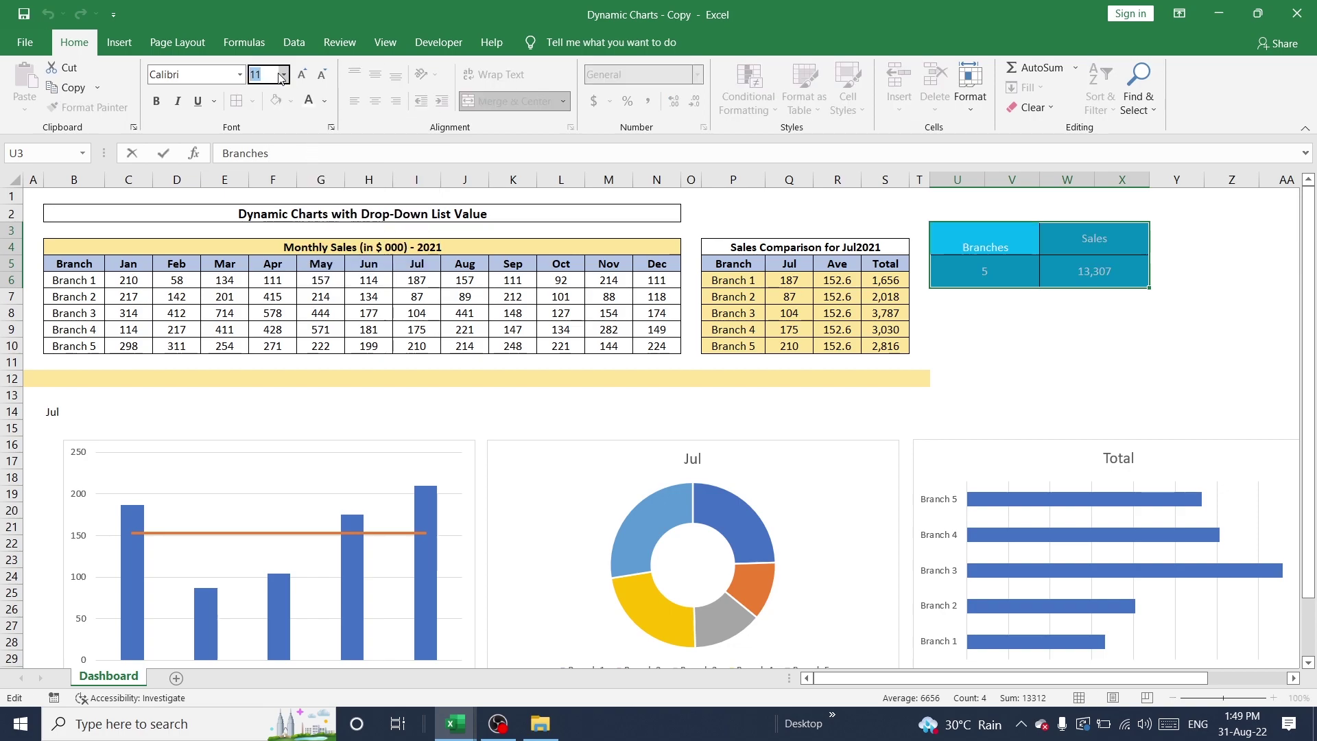
text(25)
key(Return)
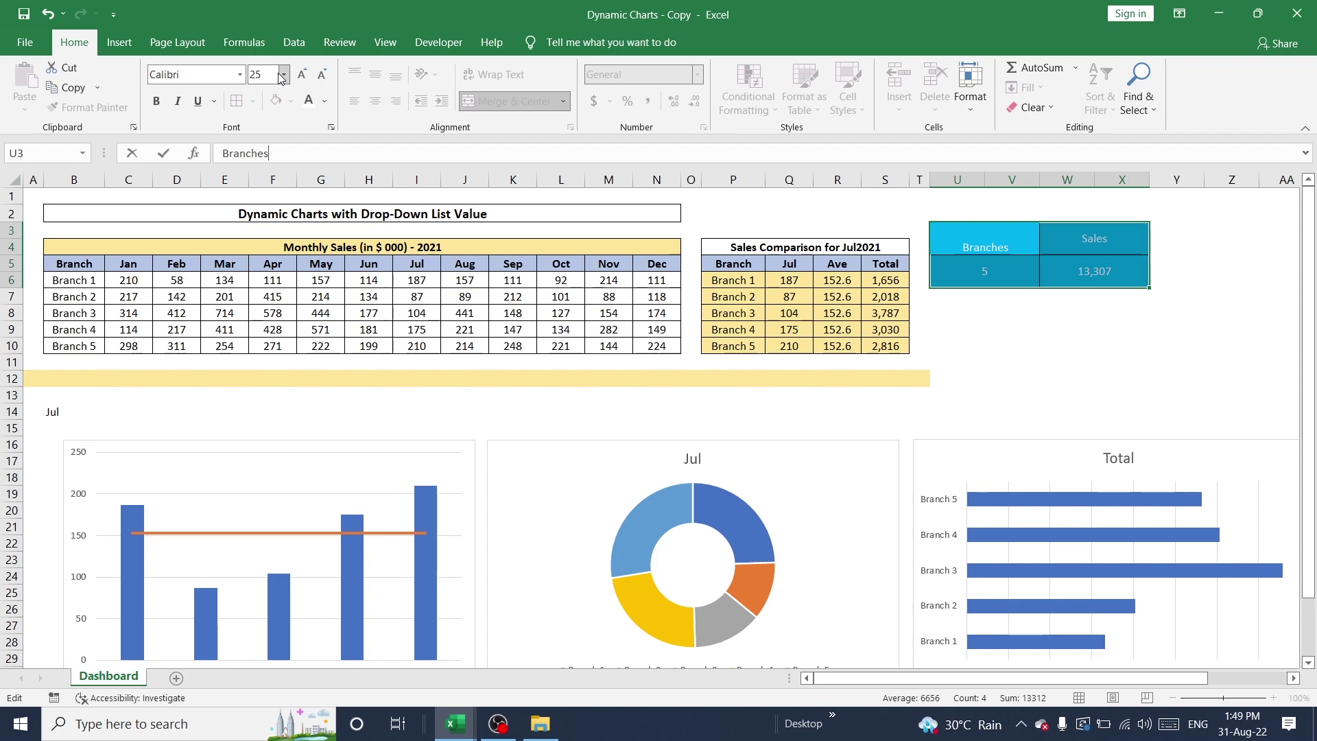
click(271, 76)
key(Escape)
click(989, 375)
drag(967, 240, 1125, 274)
click(275, 76)
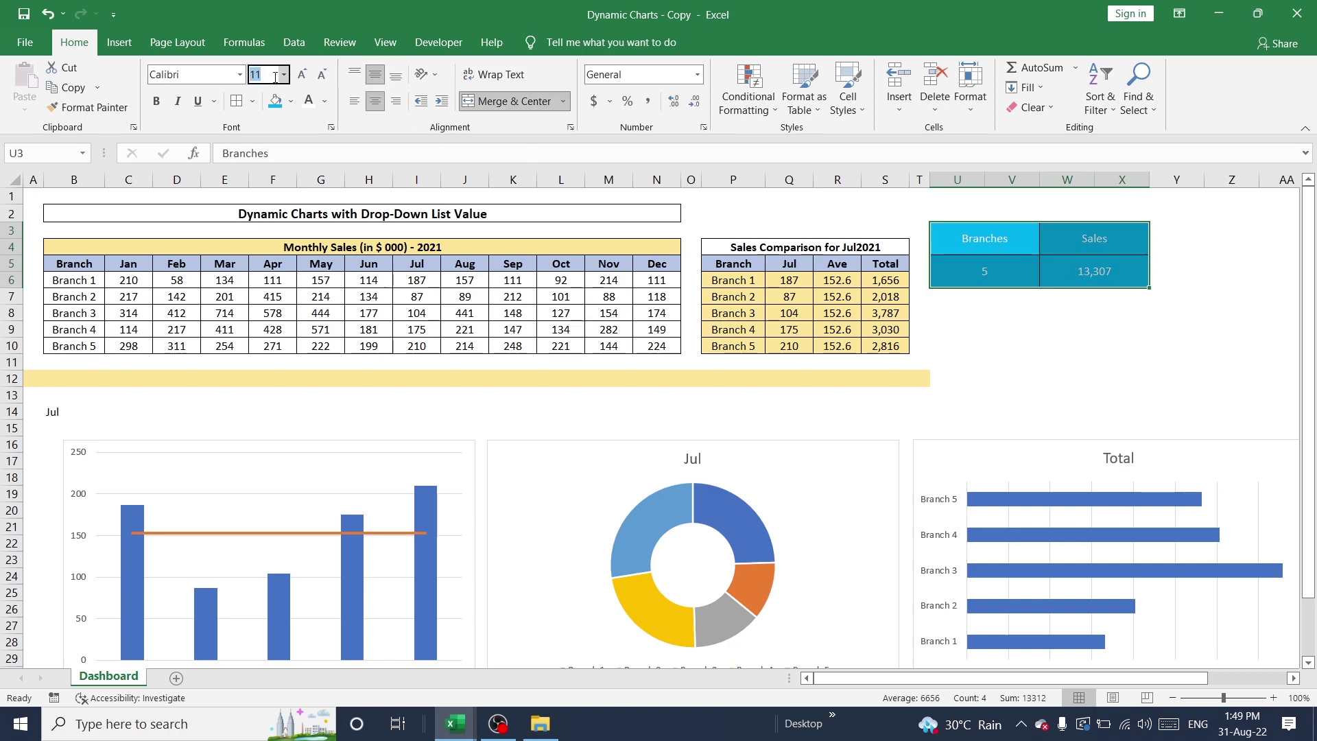
text(25)
key(Return)
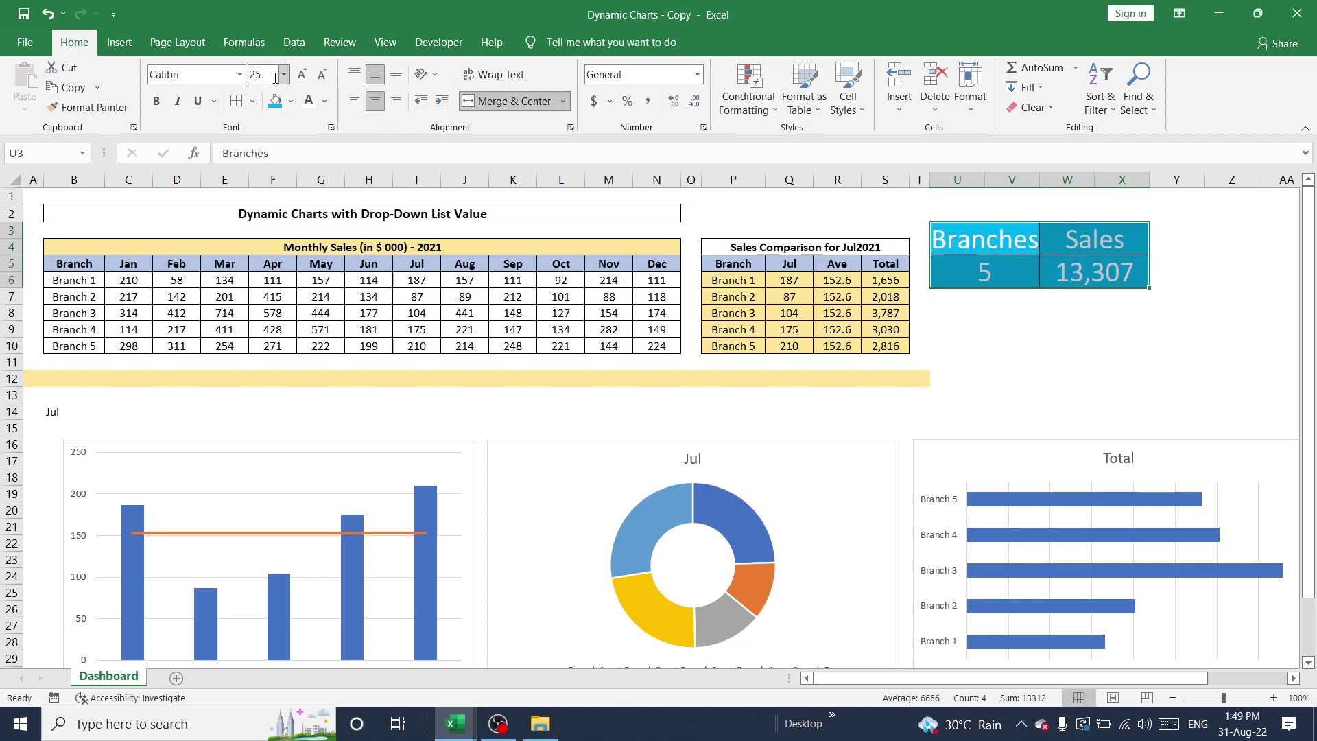
Change the summary box font size to 24 and return to cell A1.
click(1035, 356)
click(994, 233)
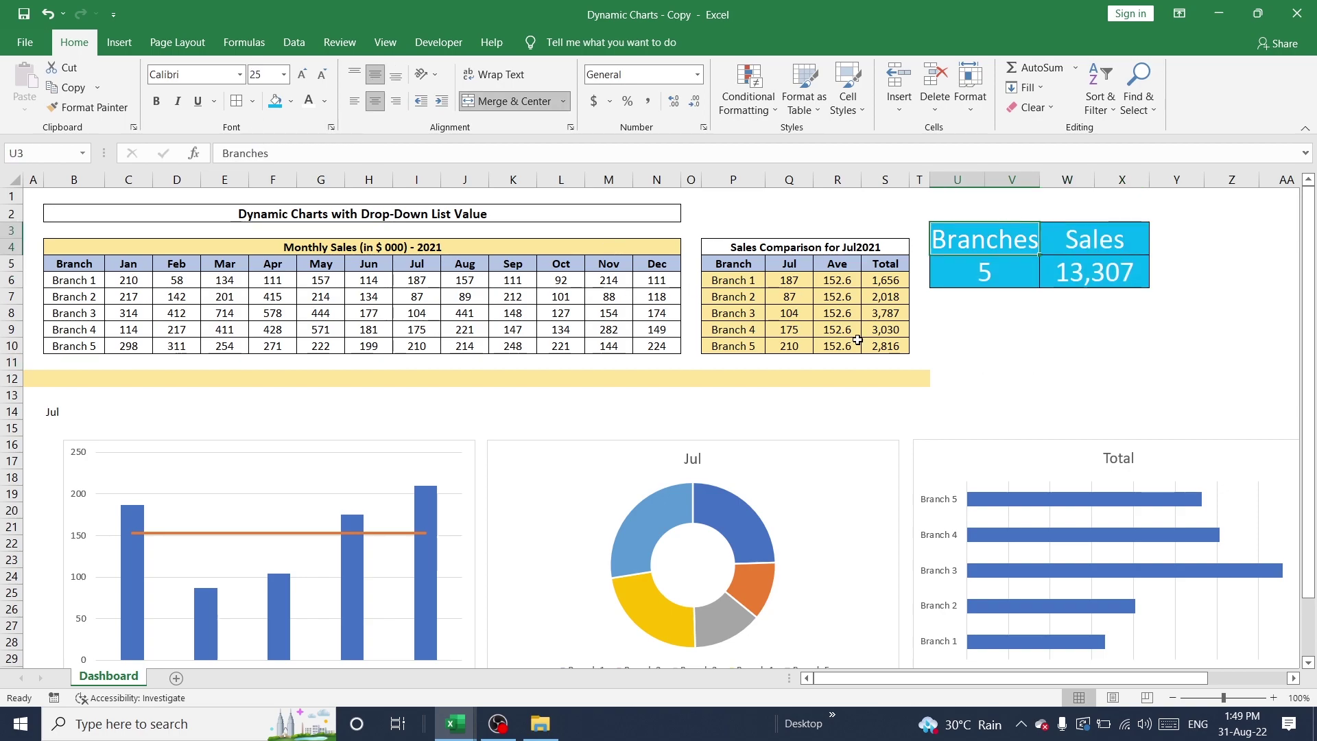
key(shift+Down)
key(shift+Right)
click(273, 81)
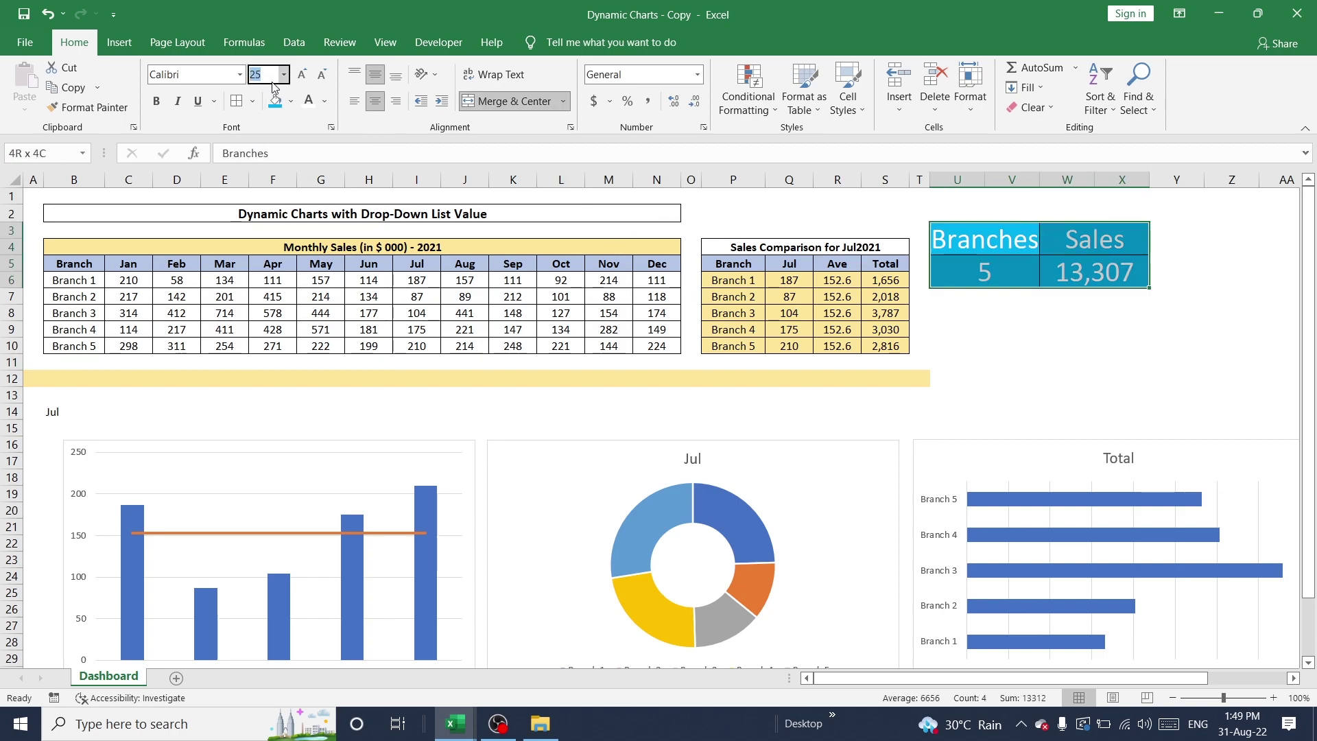
text(24)
key(Return)
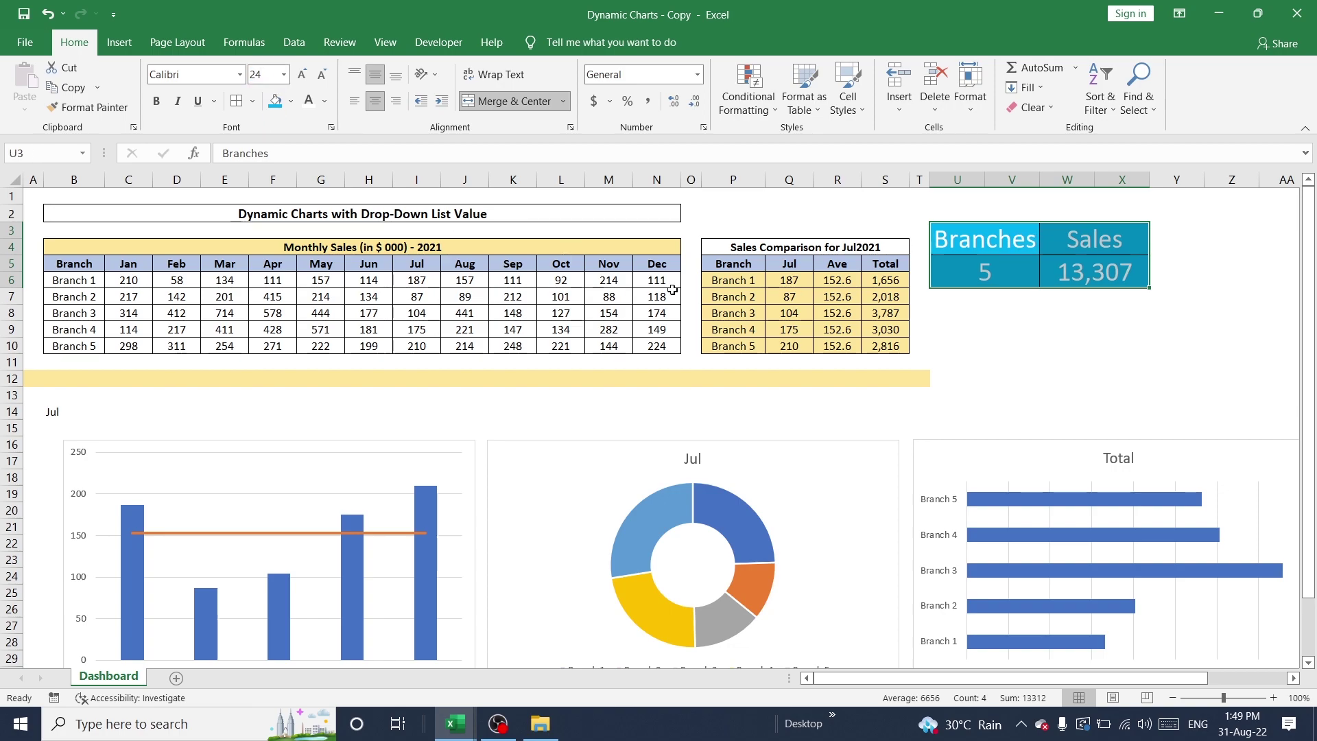
click(1007, 309)
click(988, 239)
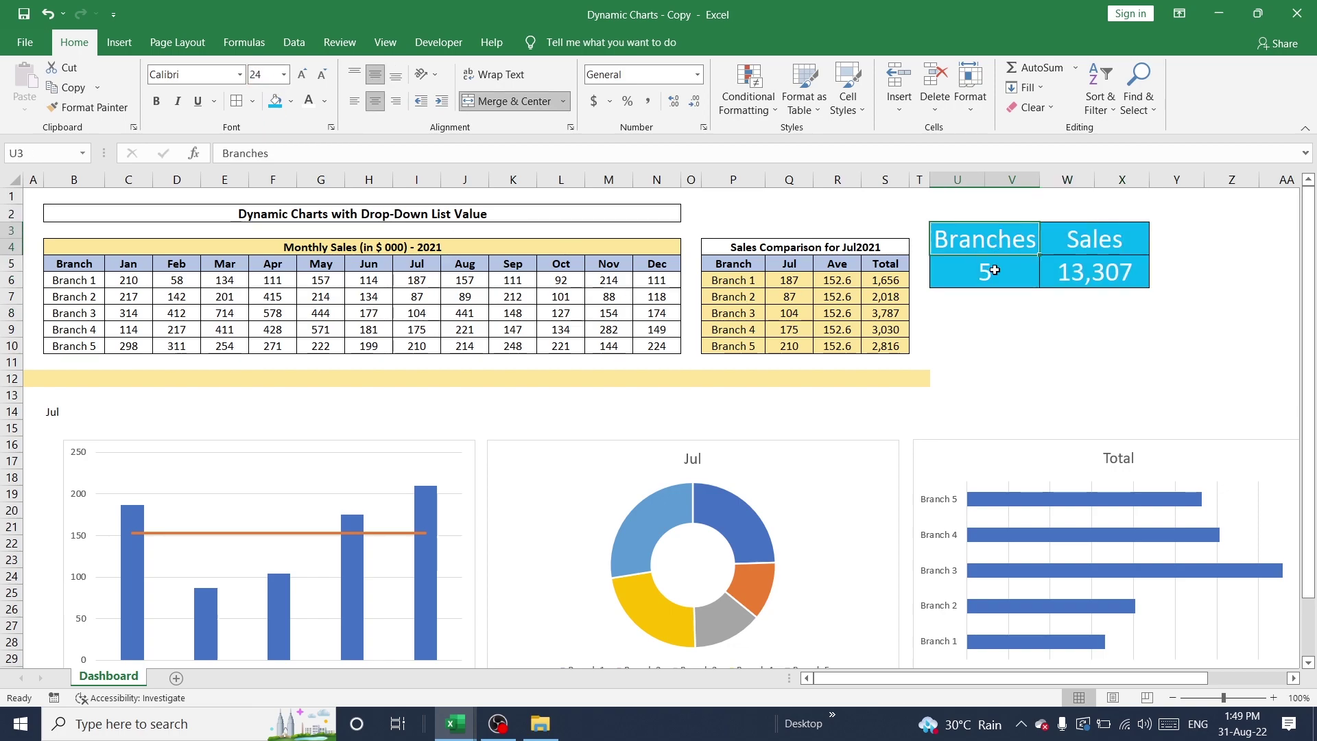
key(ctrl+Home)
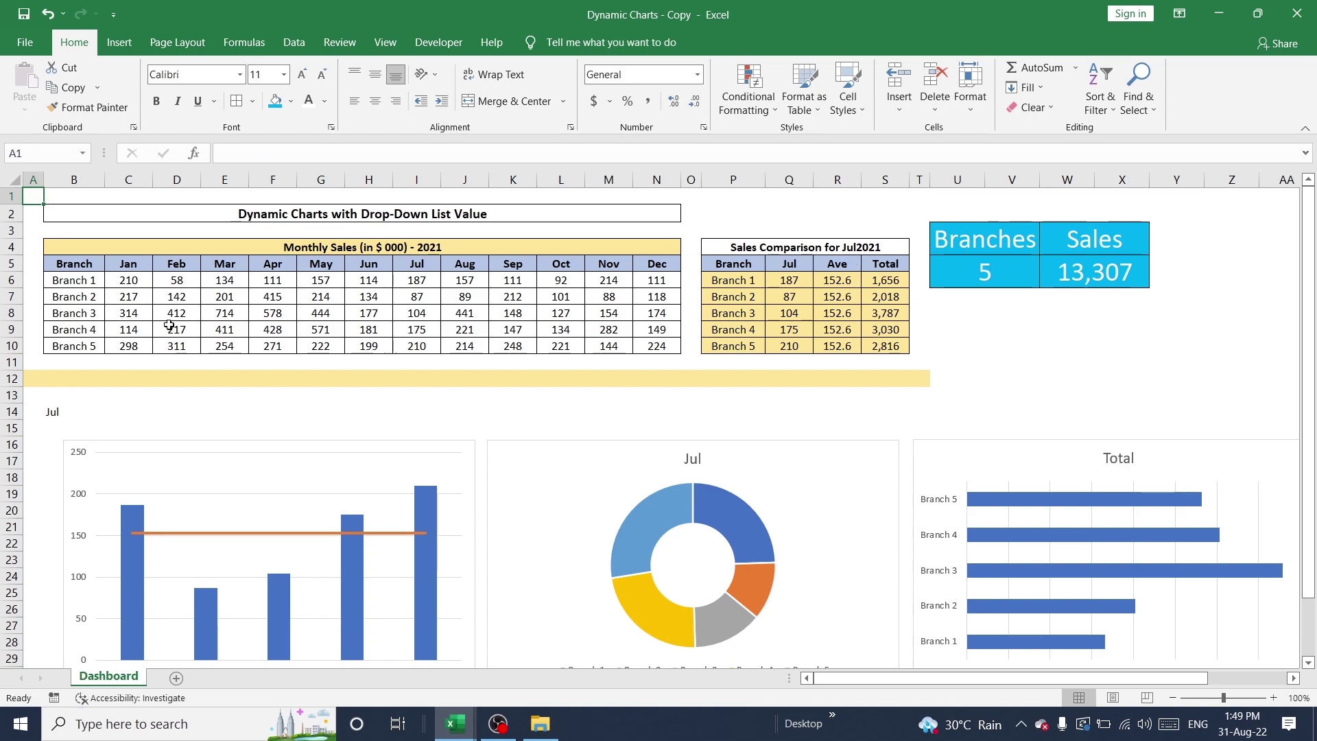
Cycle the B14 month drop-down through Aug, May and Jul, ending on Oct.
click(73, 410)
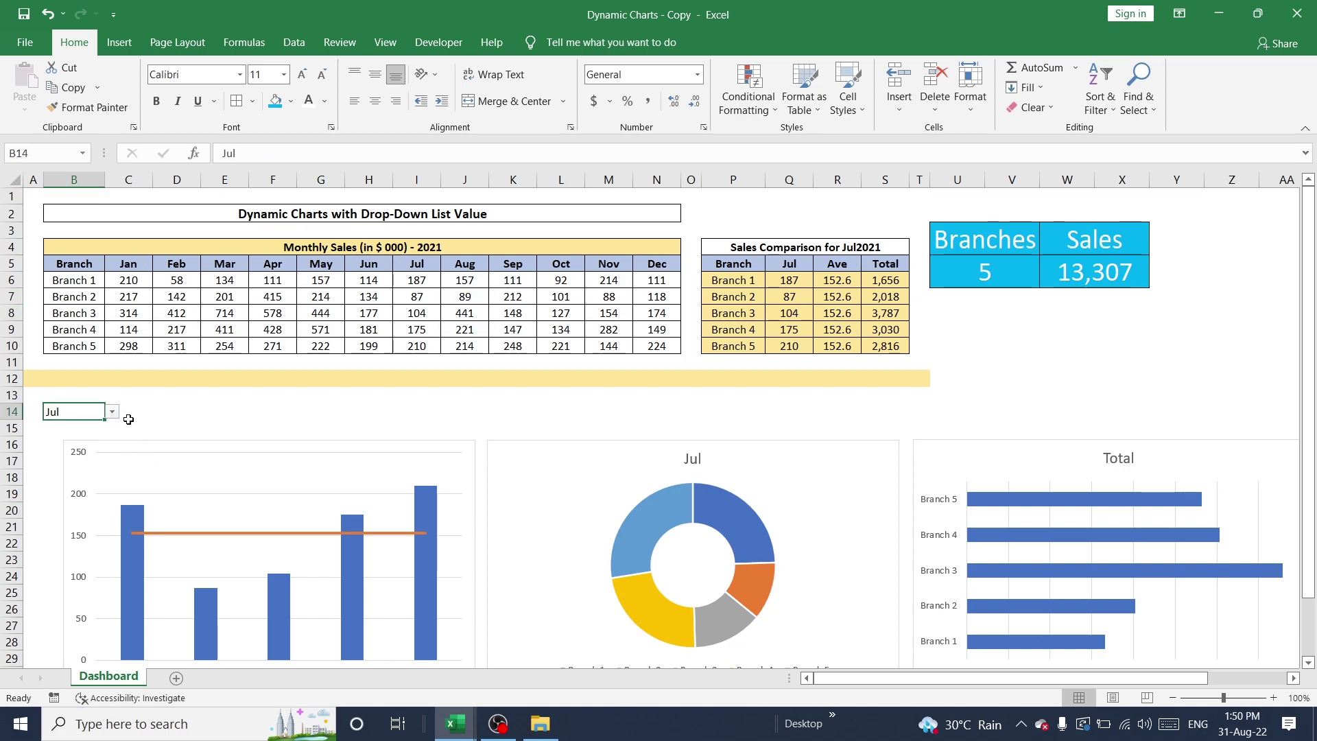
click(111, 412)
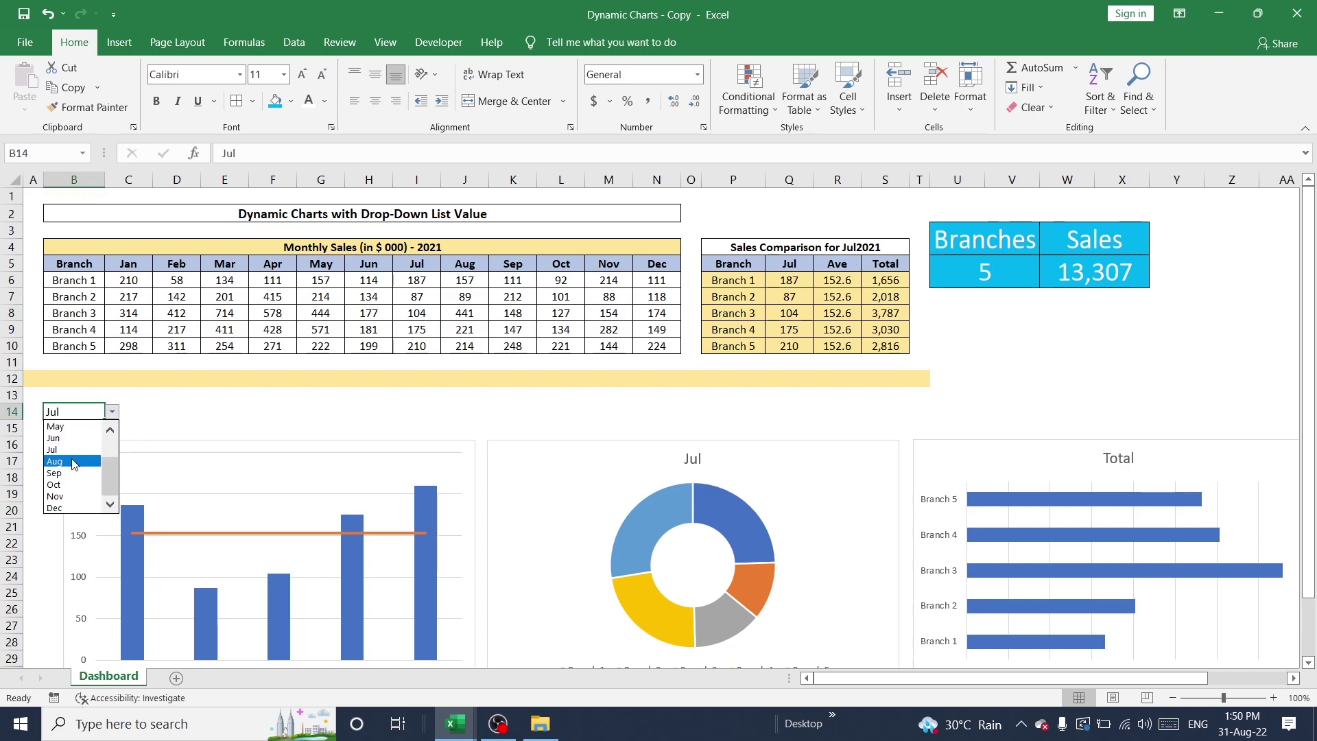
click(75, 464)
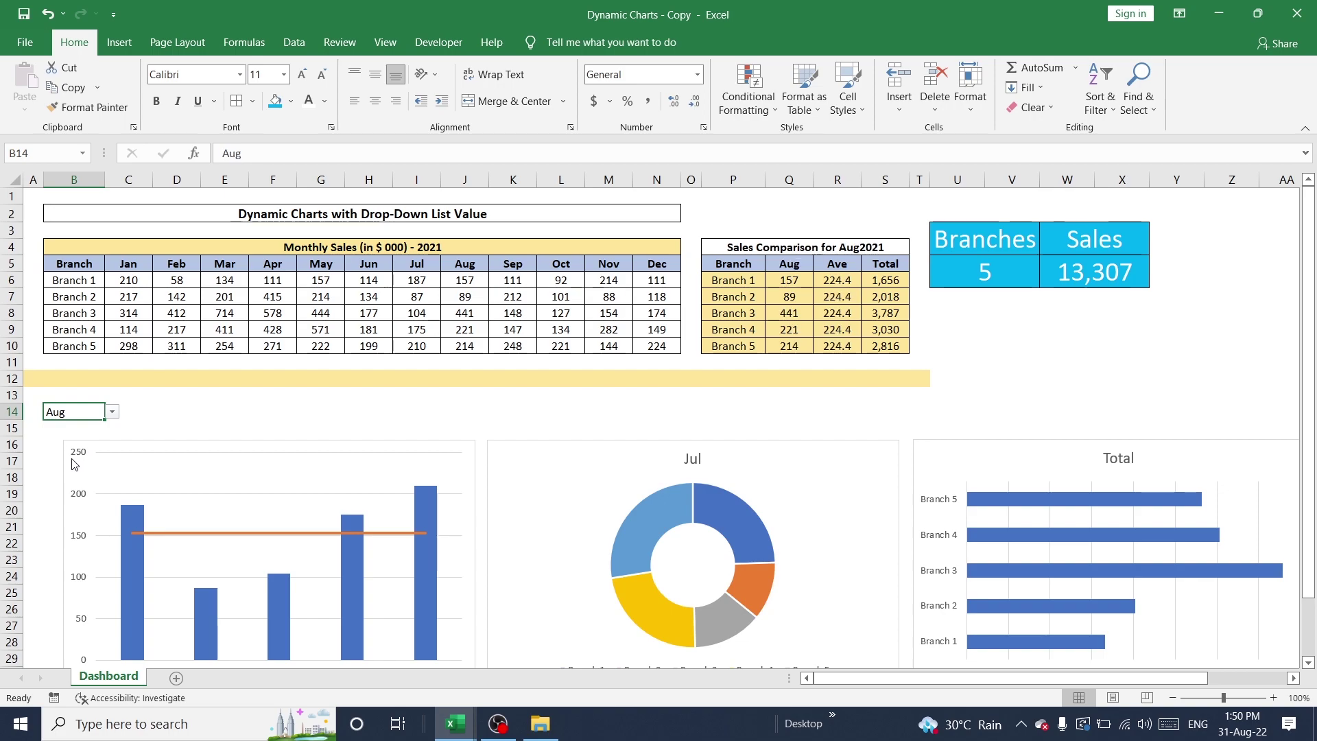
click(111, 411)
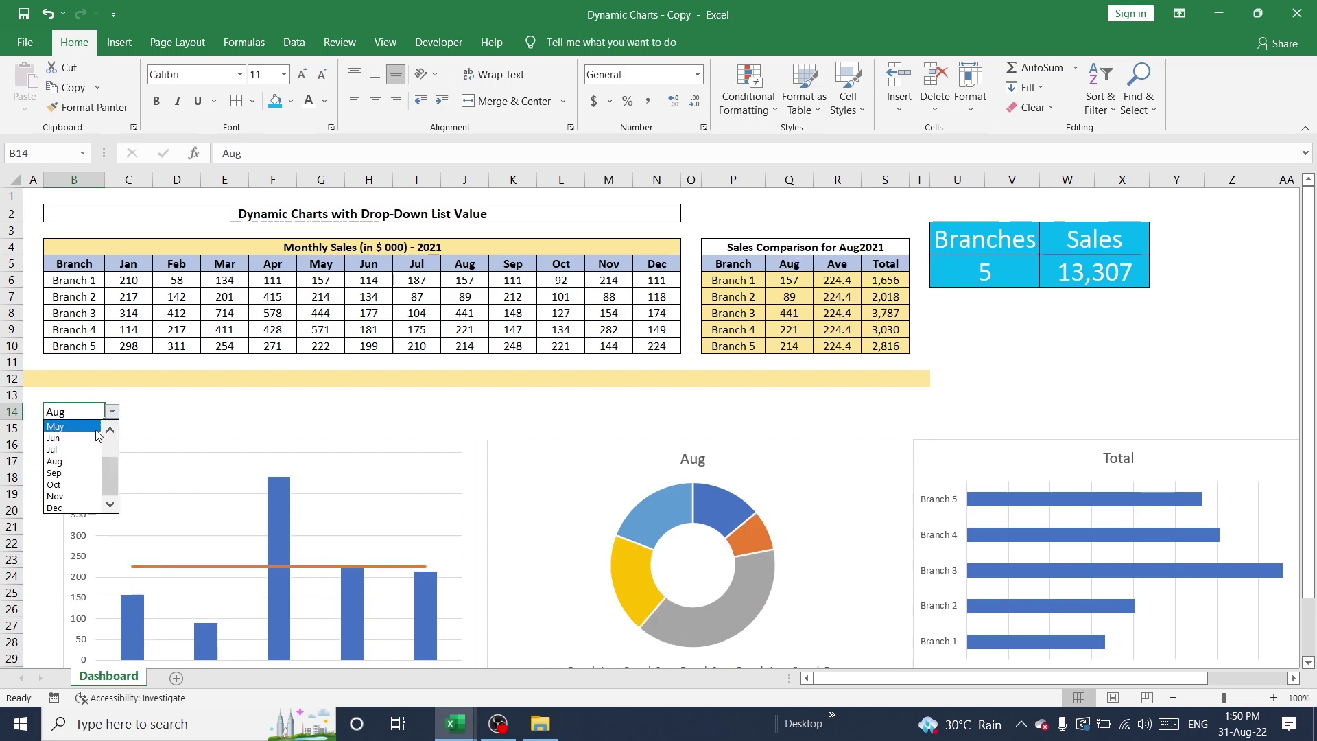
click(69, 424)
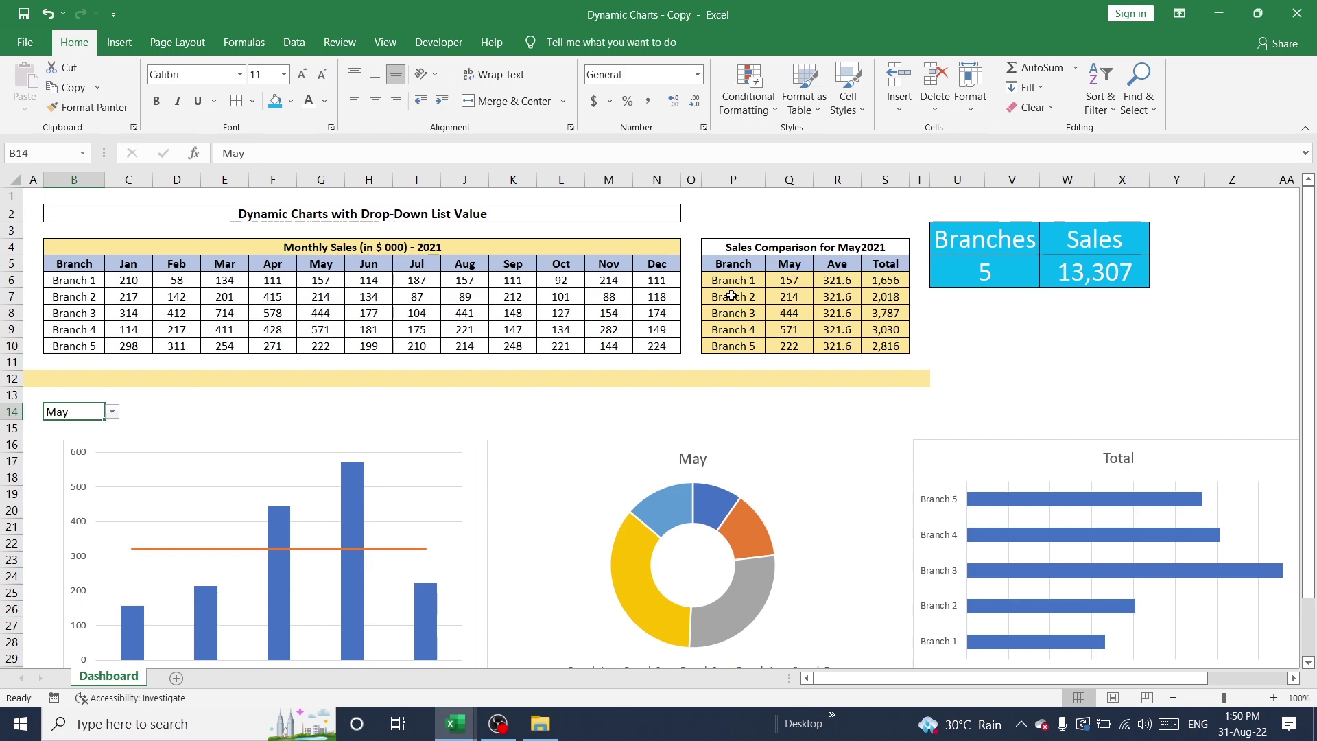
click(113, 412)
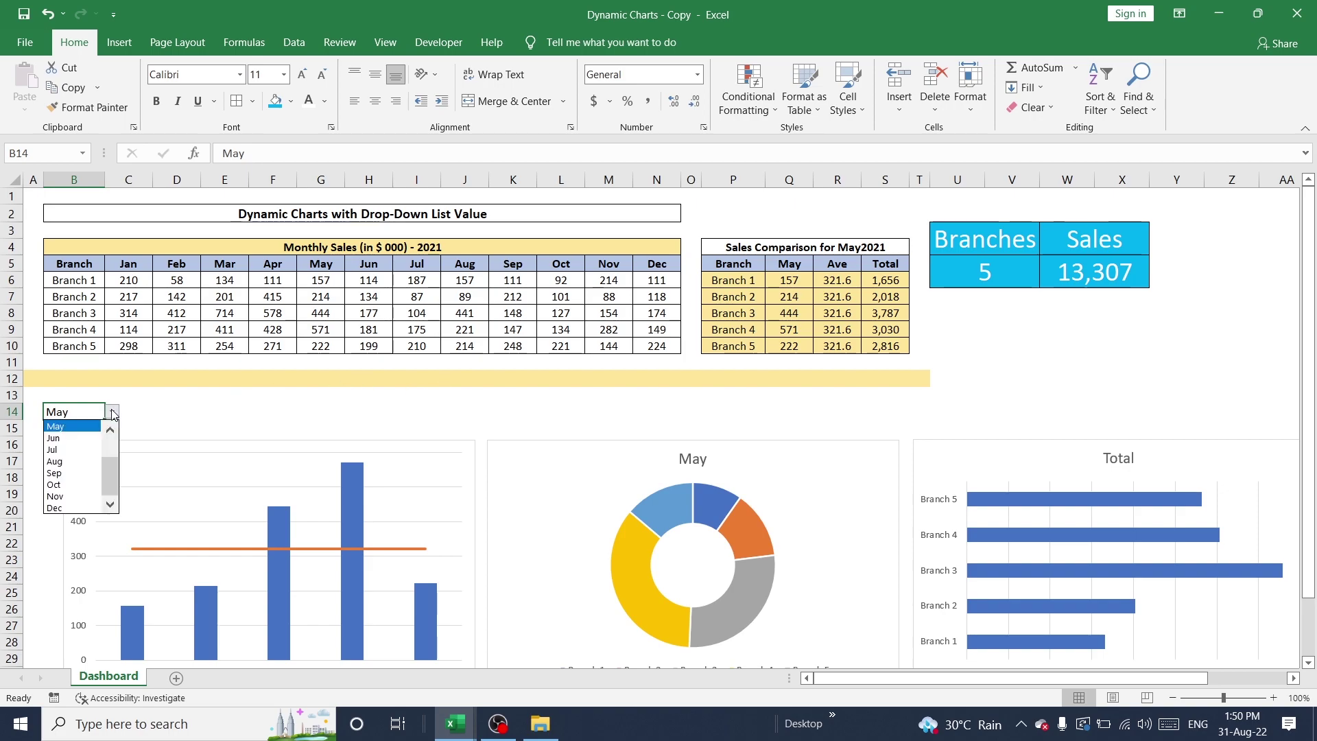
click(87, 450)
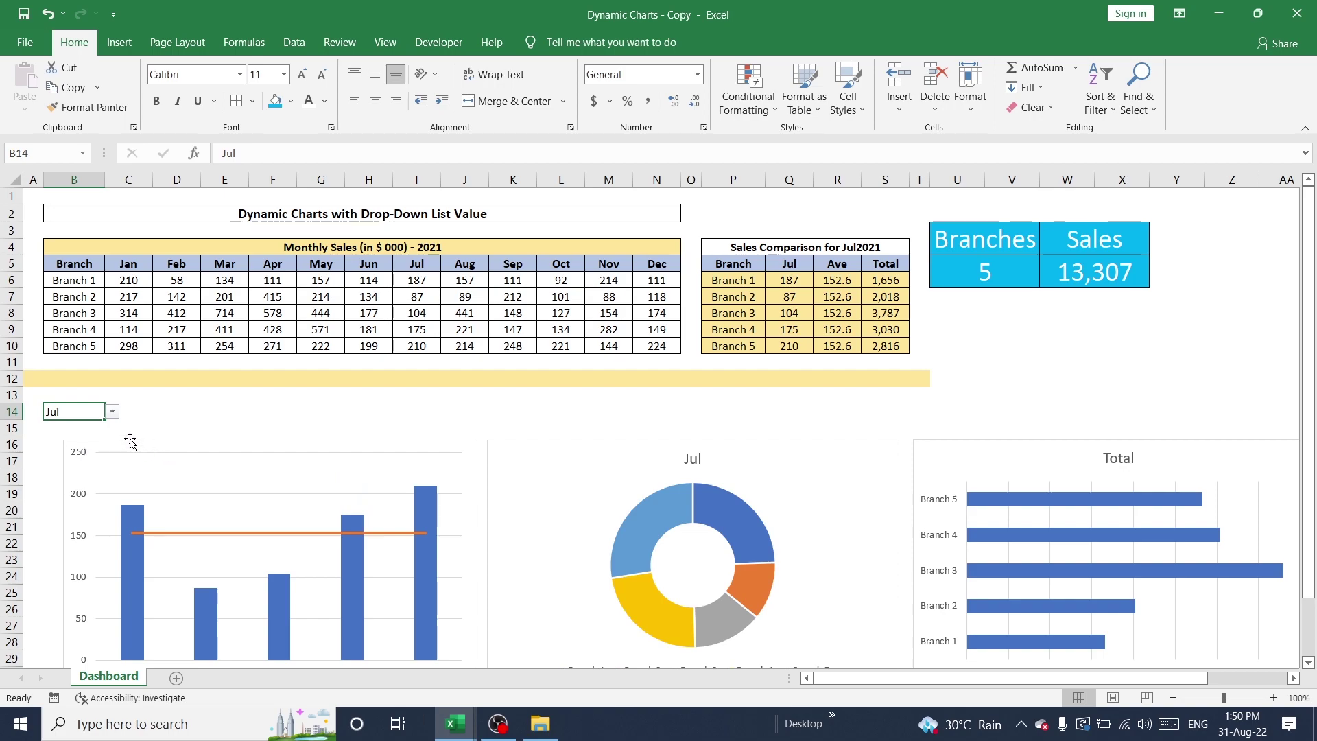
click(112, 412)
click(68, 482)
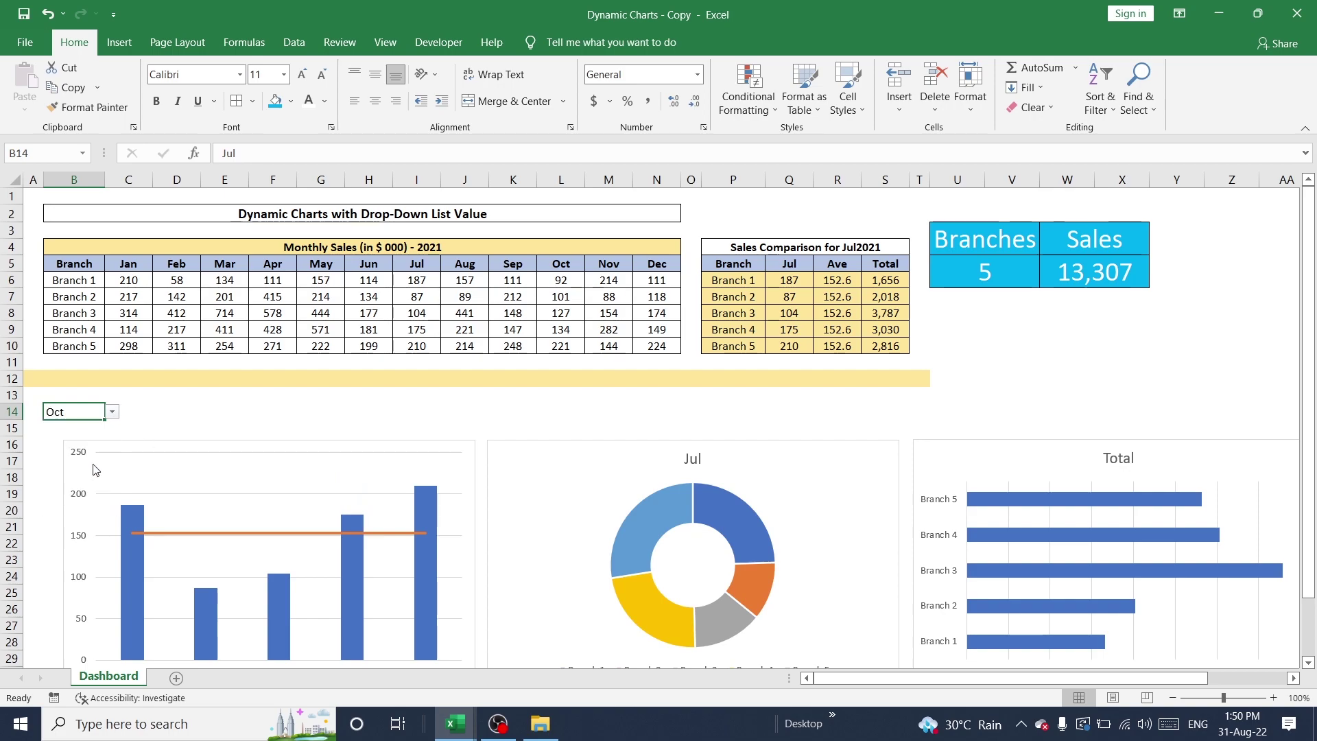
Enter 1400 as Branch 3's Apr sales in F8 and 125 as Branch 2's Jun sales in H7.
click(270, 308)
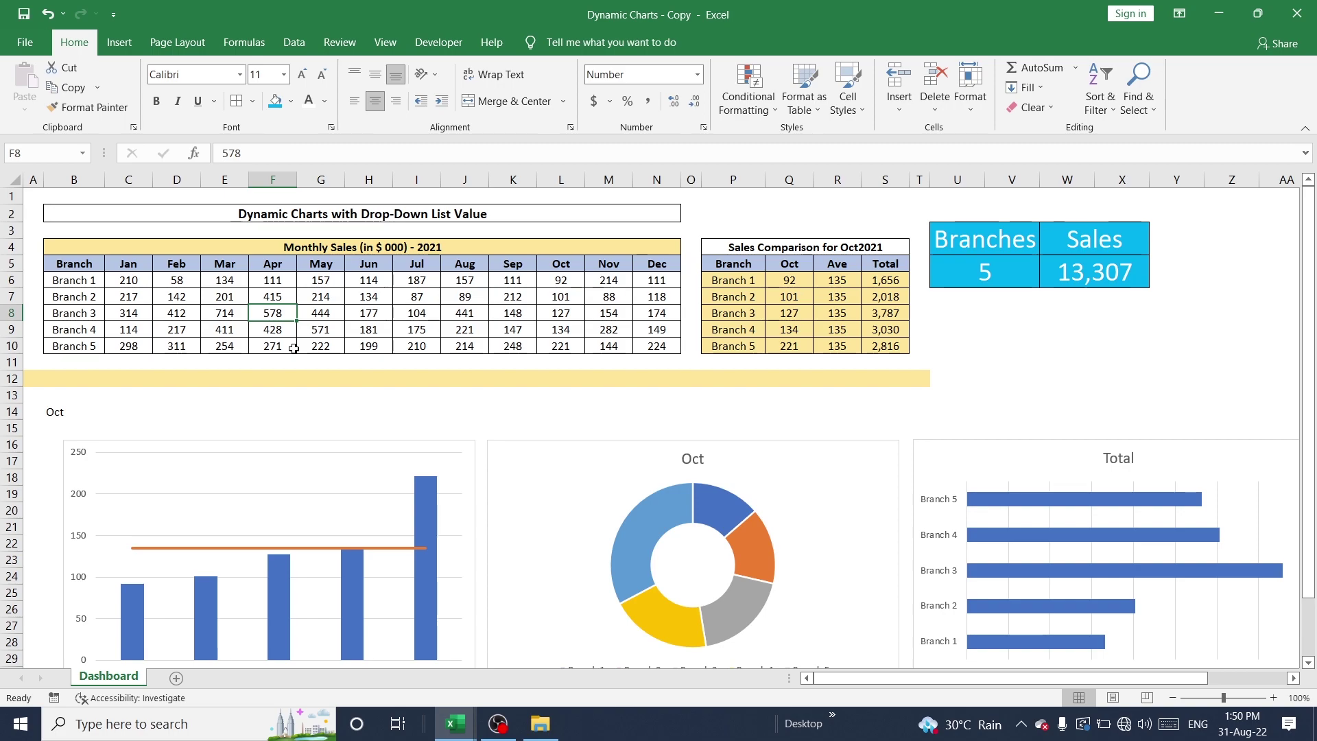
text(1400)
key(ctrl+Return)
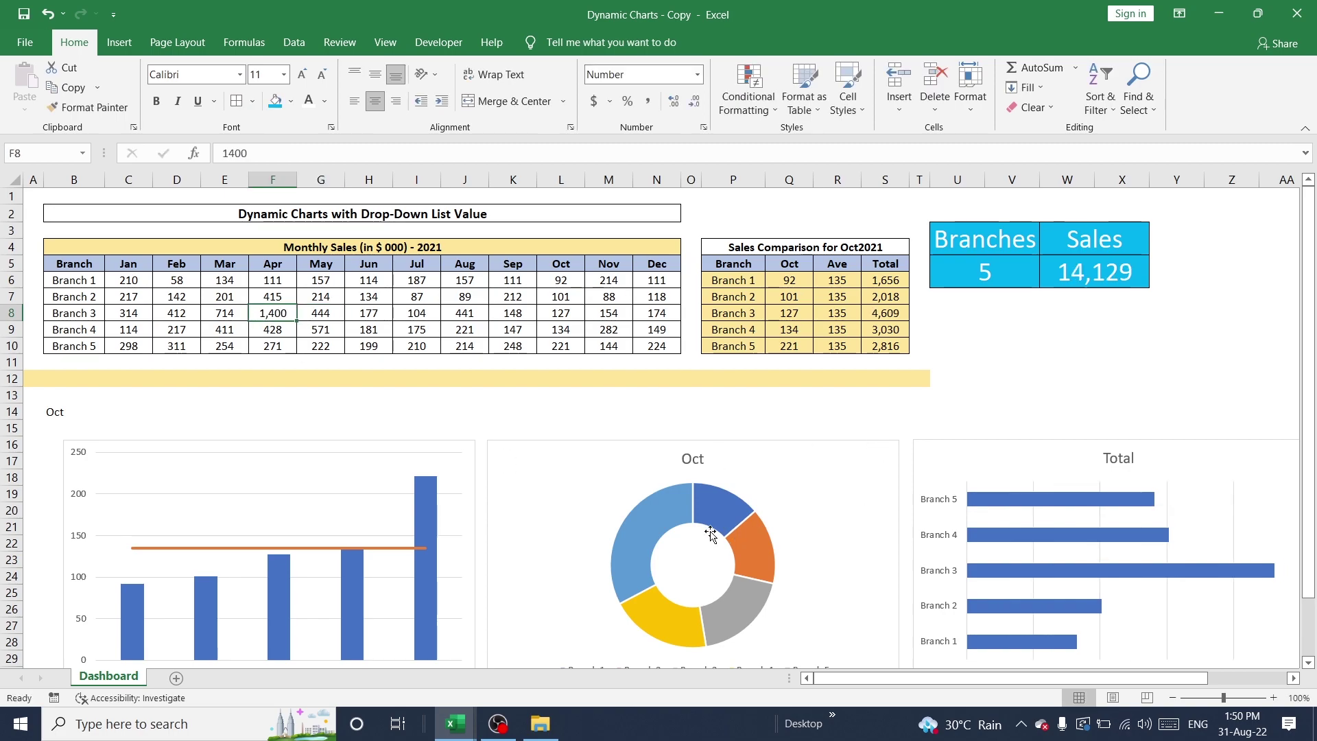
click(367, 301)
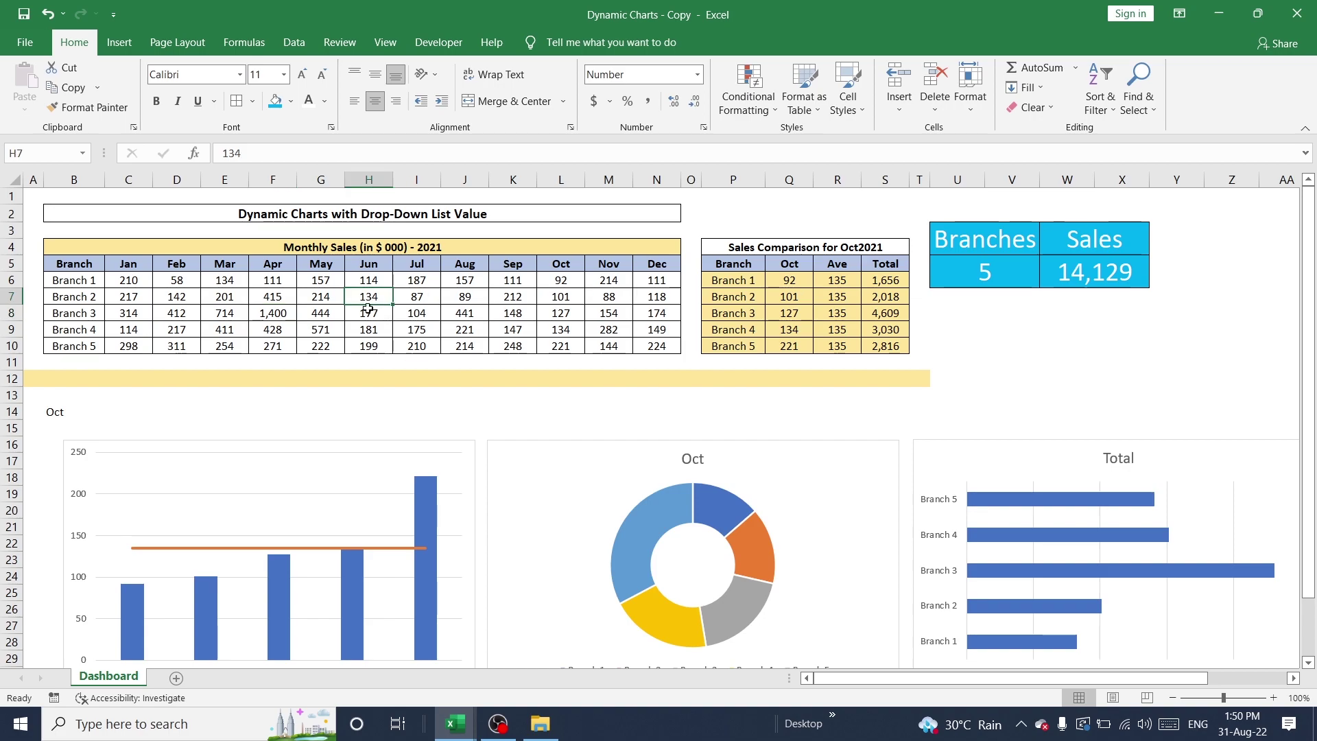
text(125)
key(Tab)
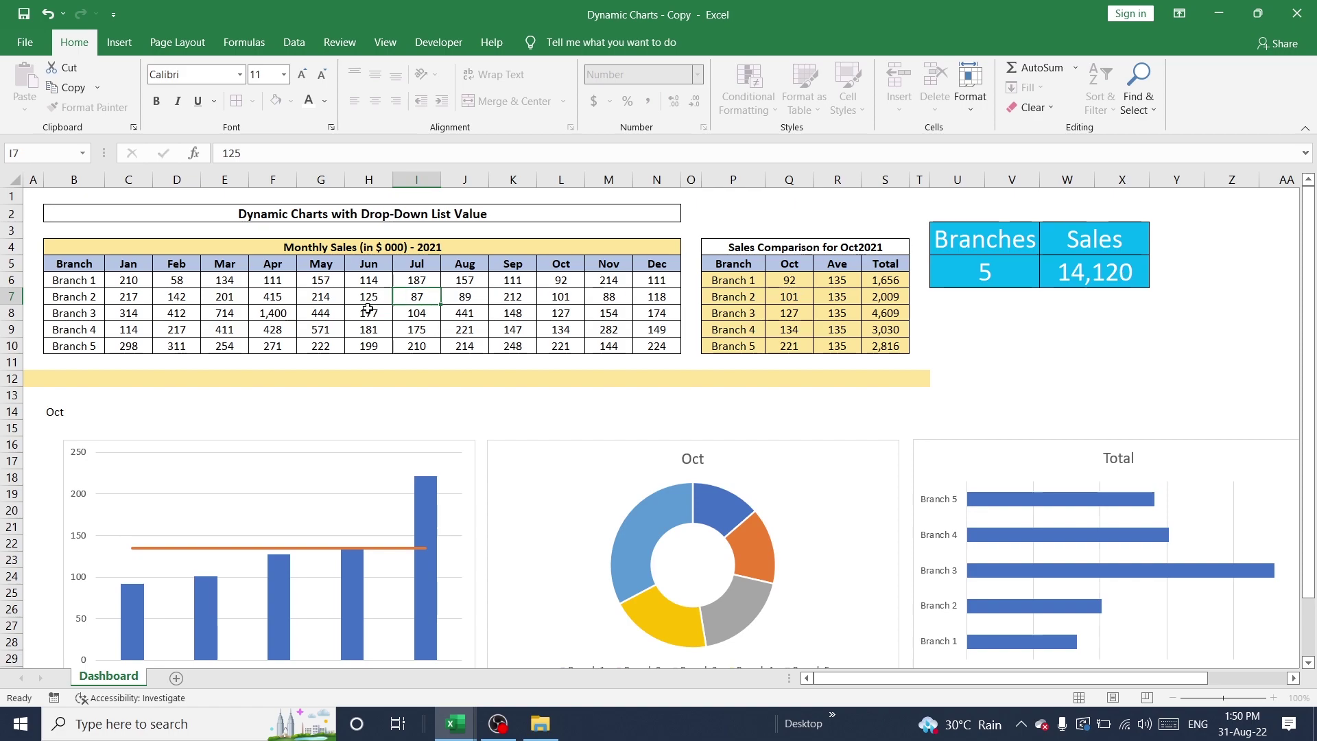
key(Left)
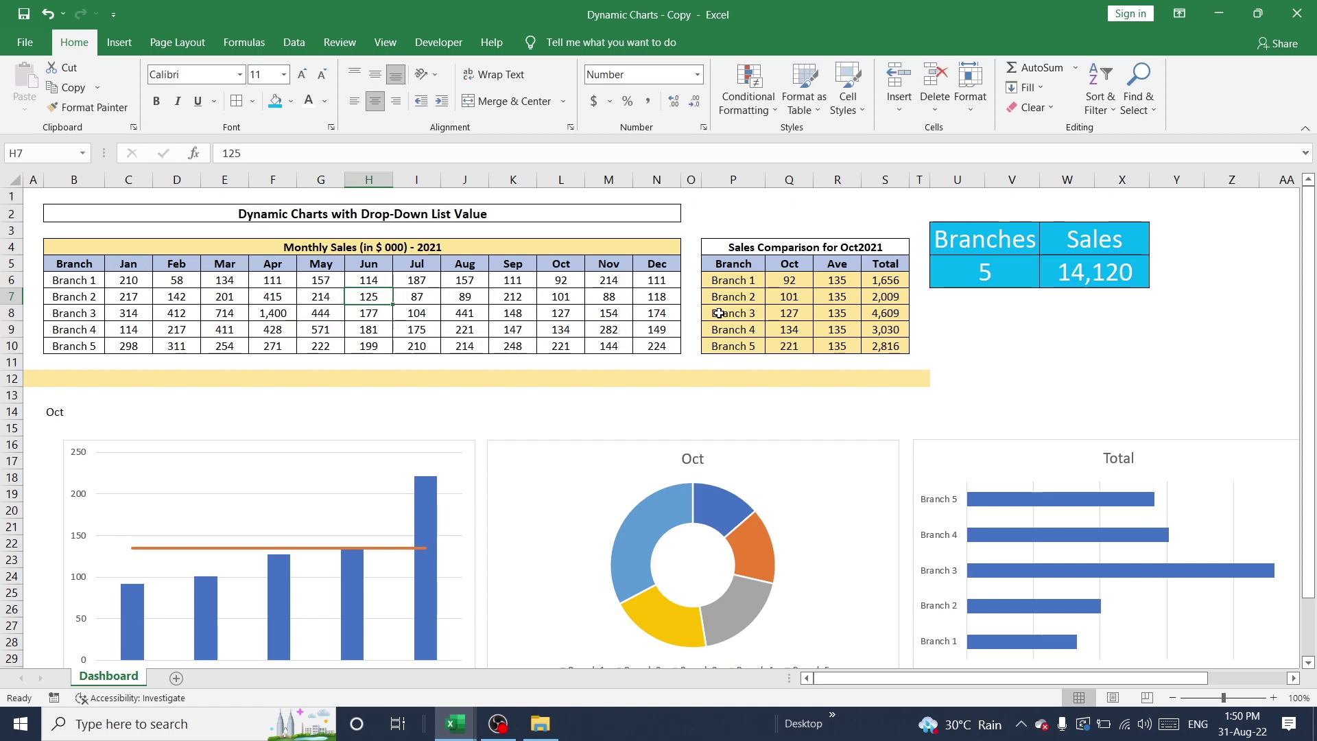
Delete Branch 5 from P10, then undo the deletion.
click(726, 347)
key(Delete)
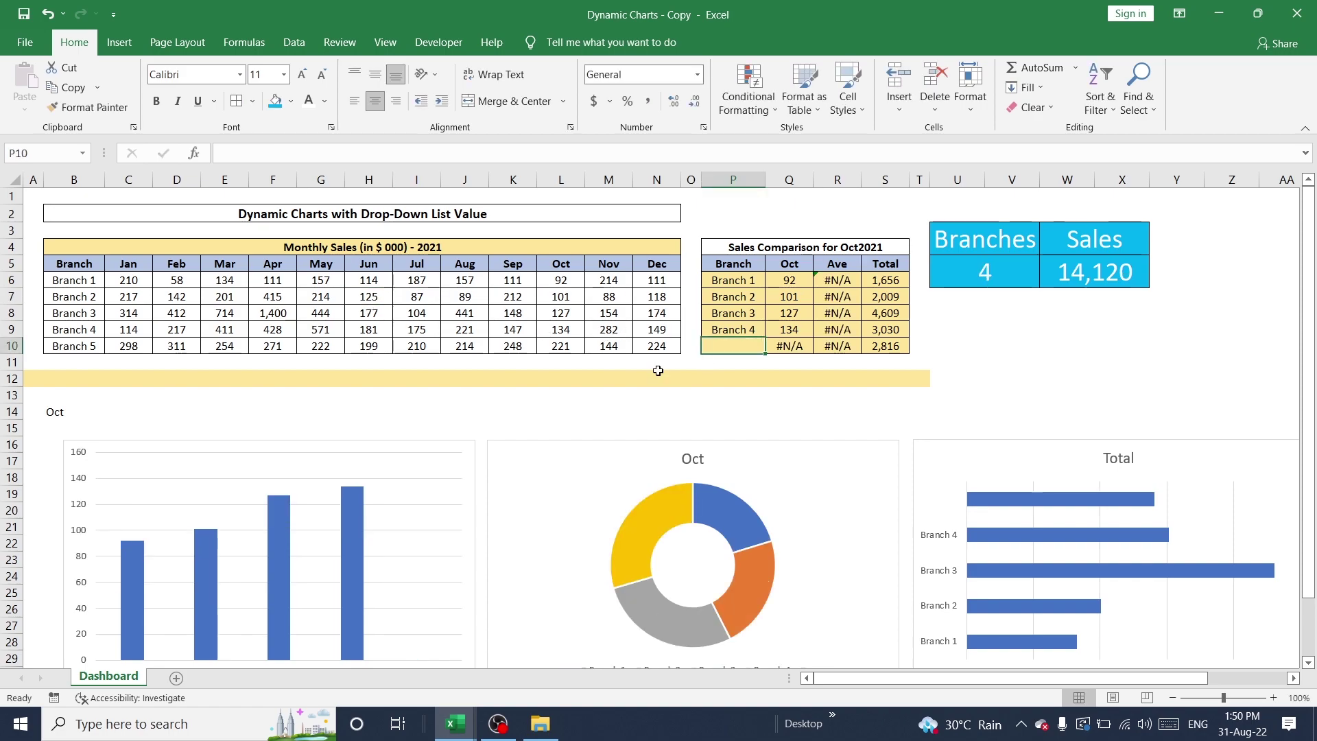
key(ctrl+z)
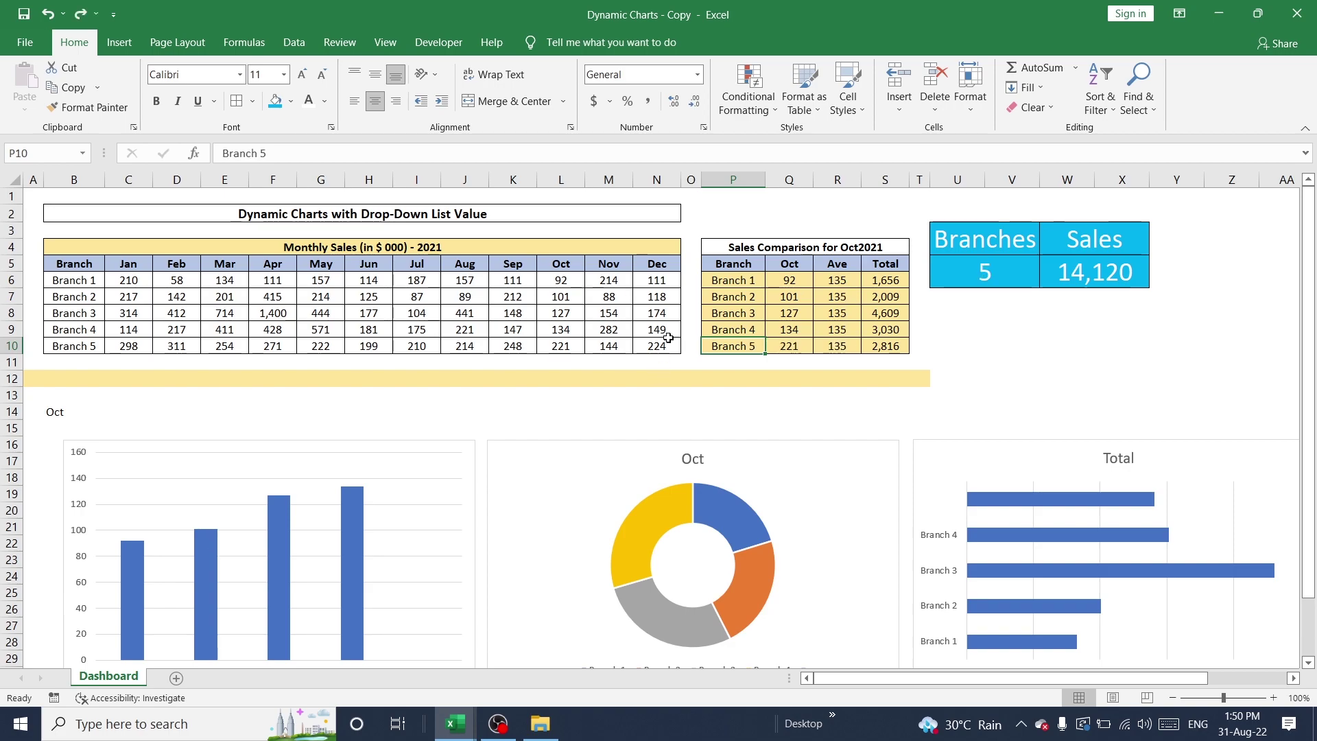
click(492, 336)
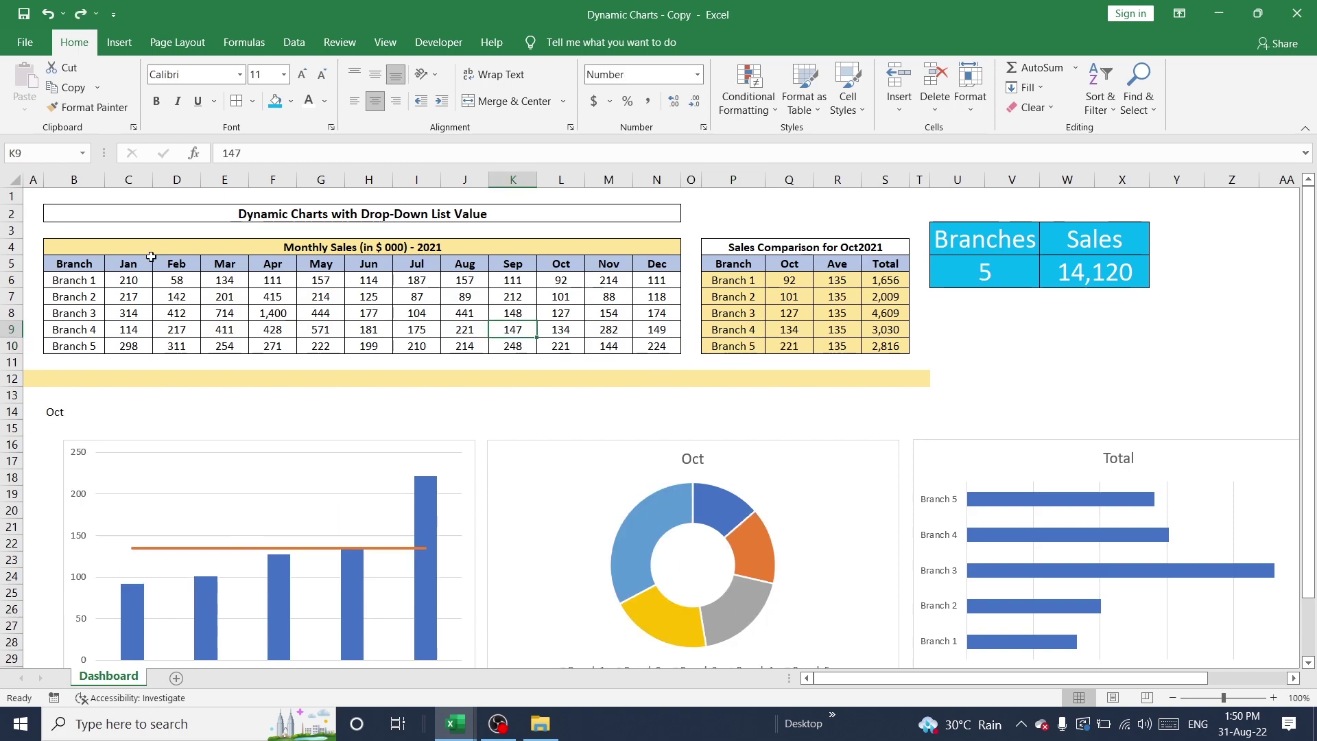
Set the B14 month drop-down to Sep and return to cell A1.
click(100, 420)
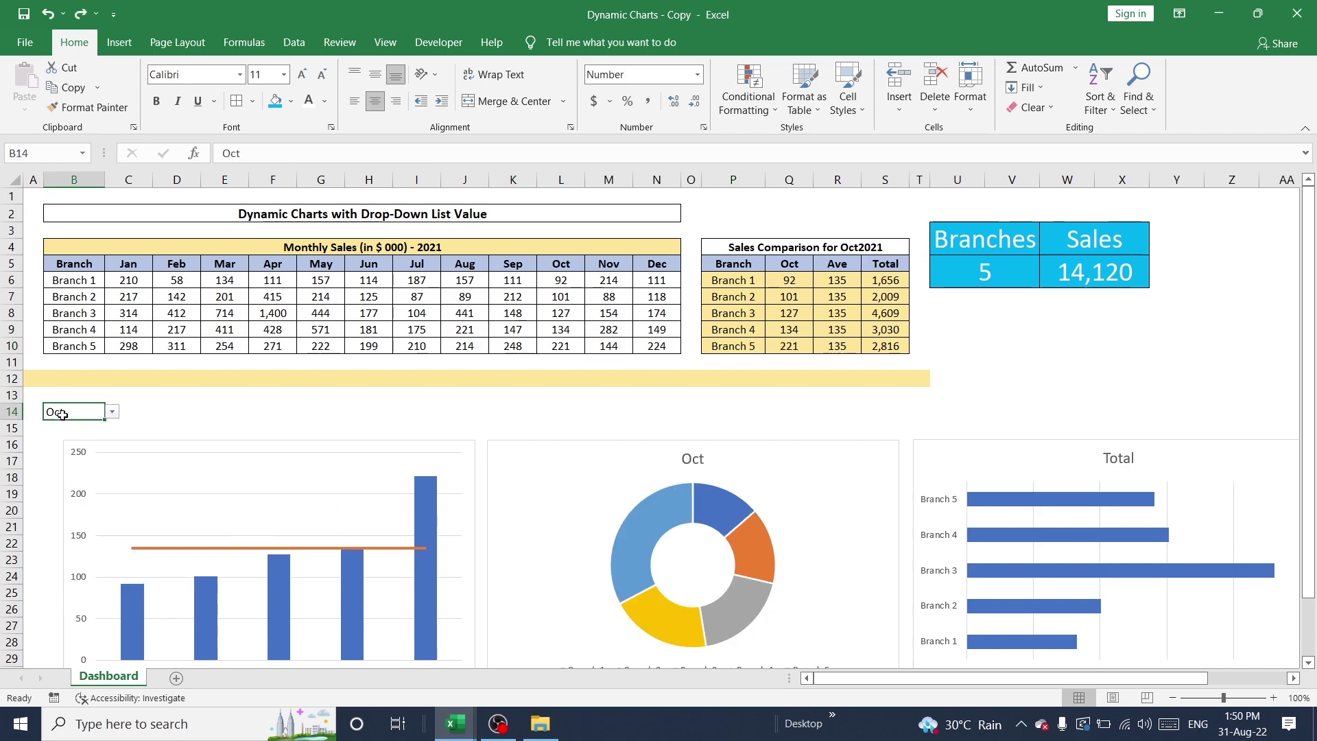
click(112, 413)
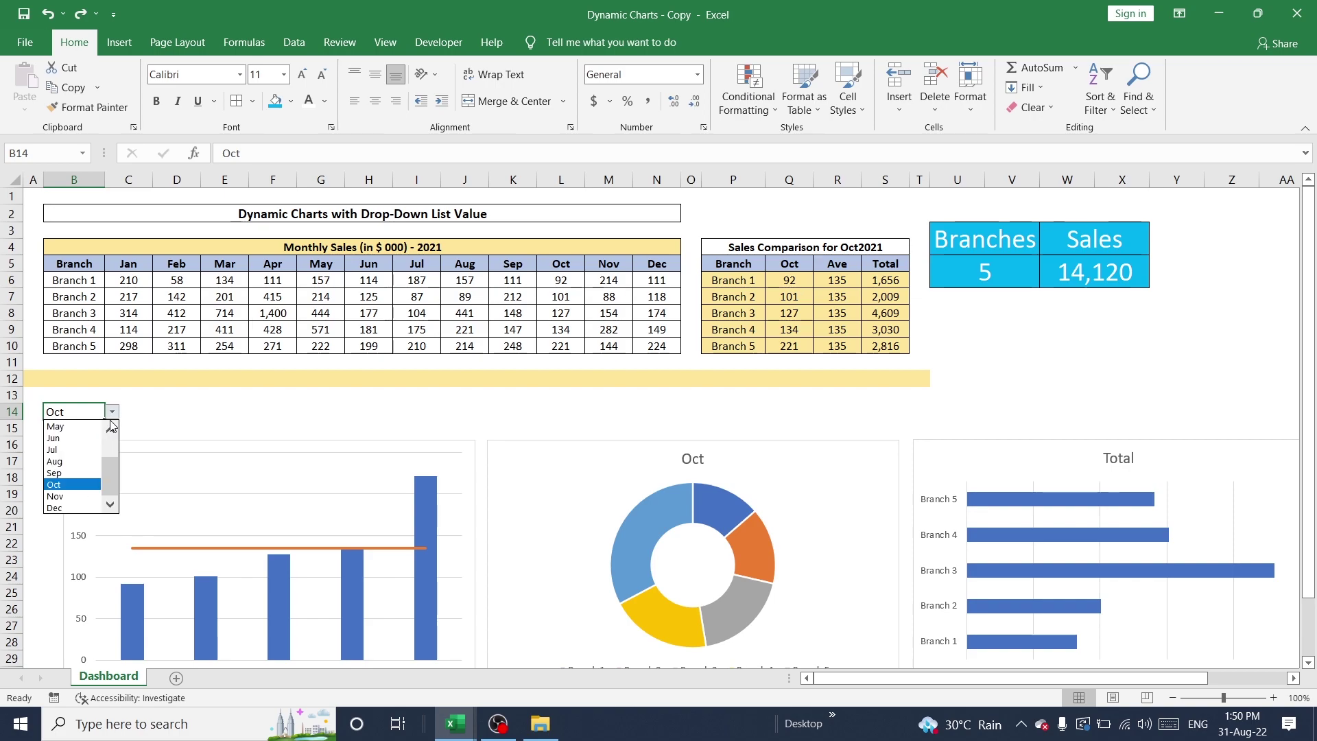
click(71, 472)
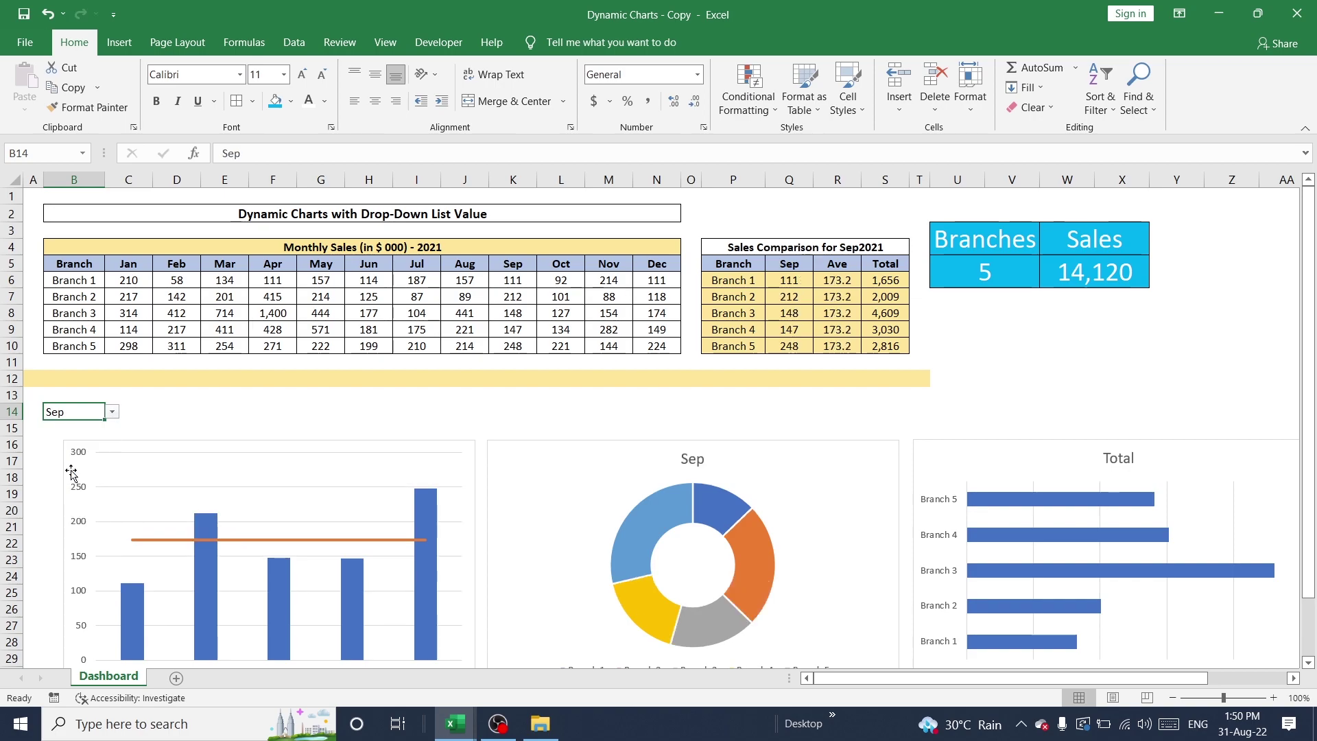
key(ctrl+Home)
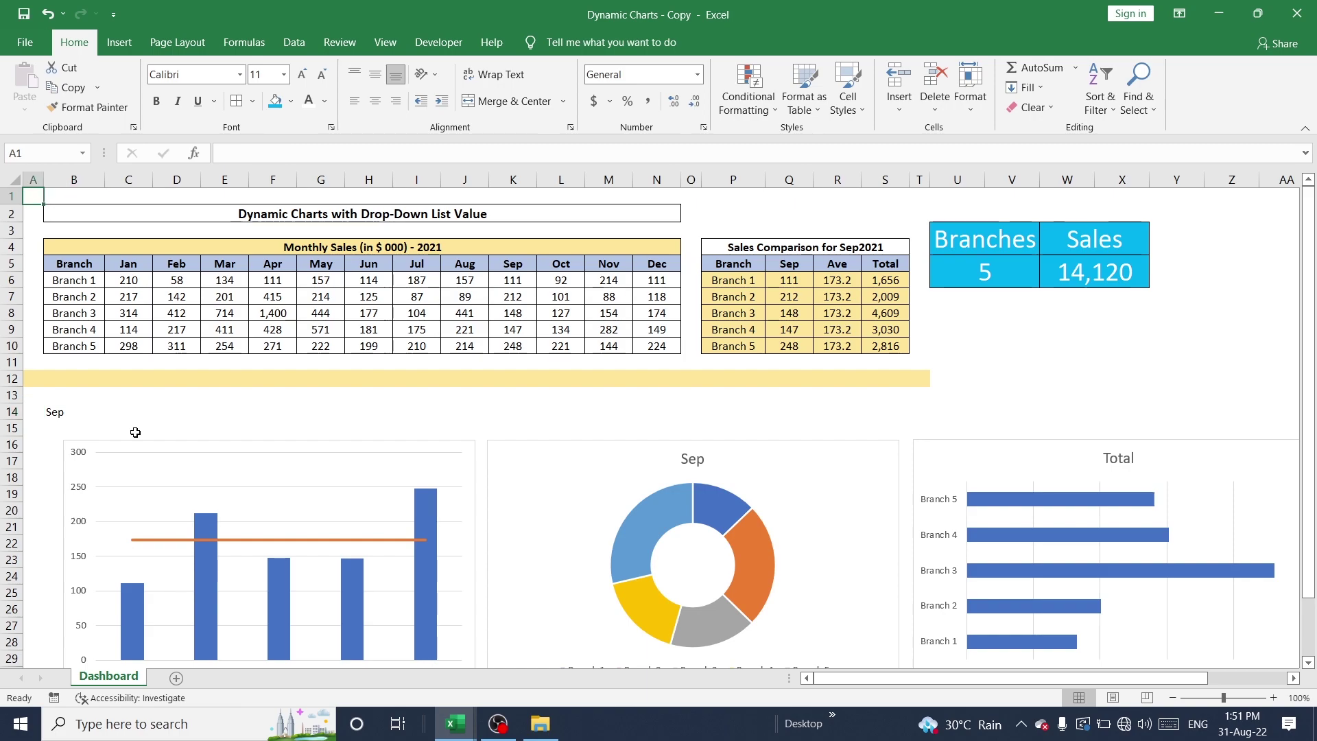